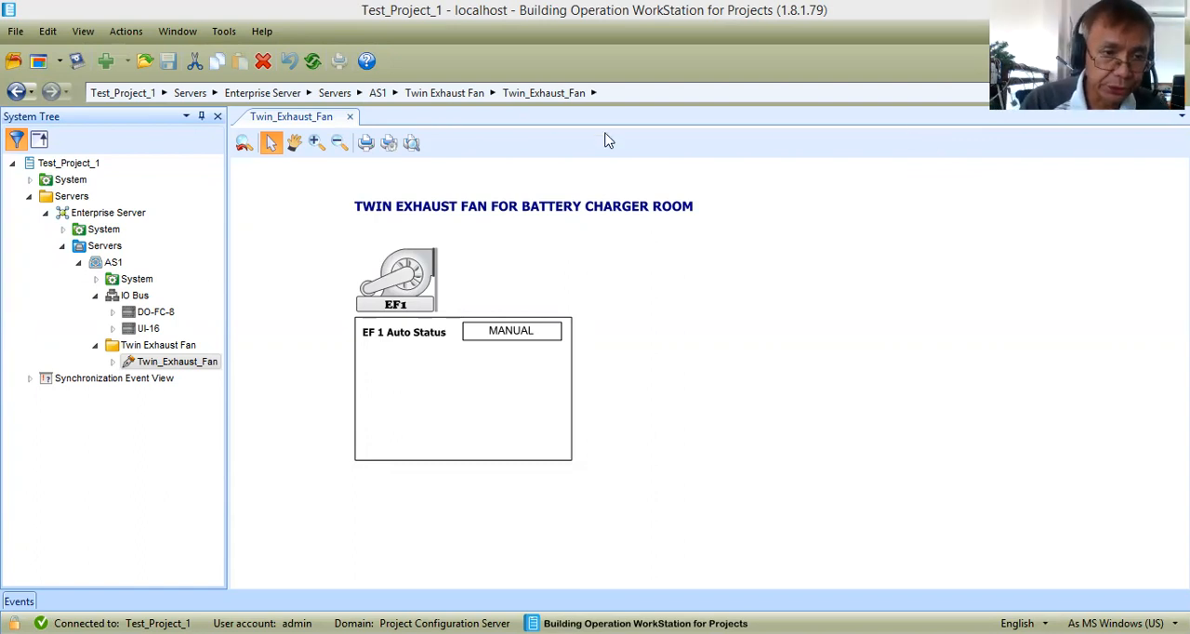
# Examine the start/stop command points EF1_SS_CMD and EF2_SS_CMD in the DO-FC-8 module's list, widening its name column.
pyautogui.click(154, 313)
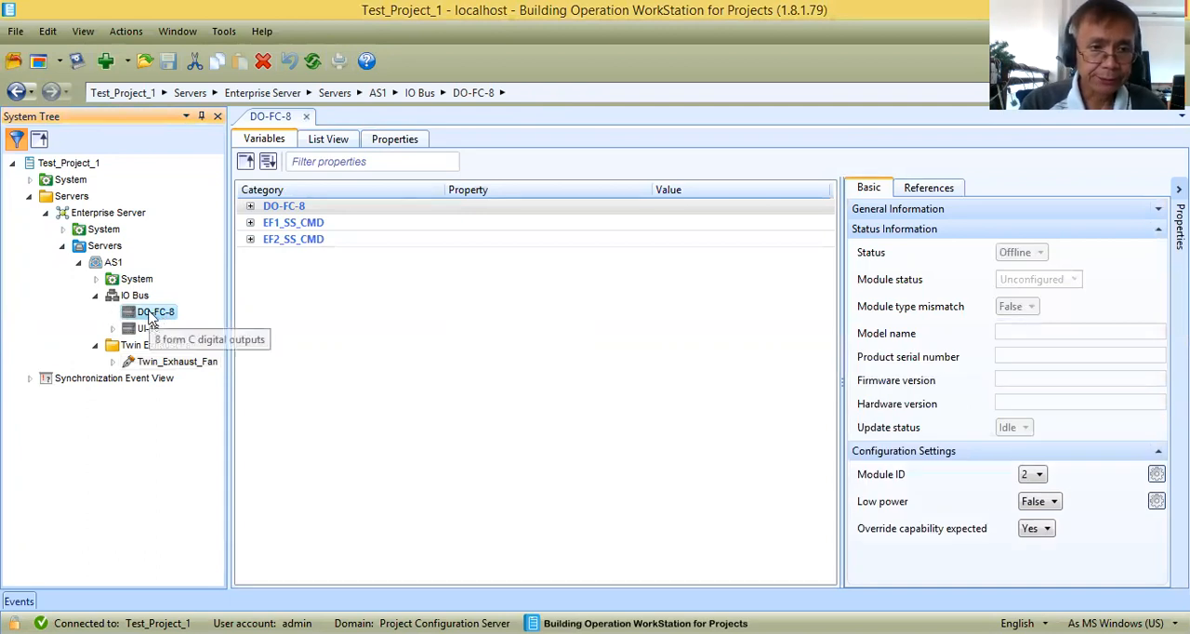
pyautogui.click(306, 116)
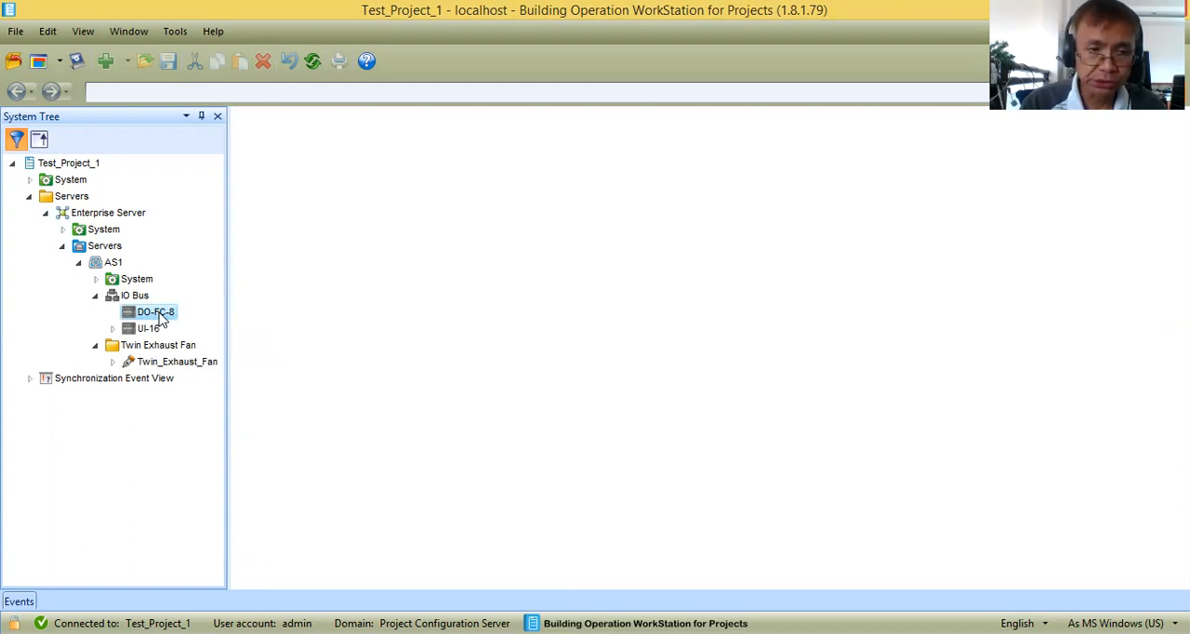
pyautogui.click(114, 264)
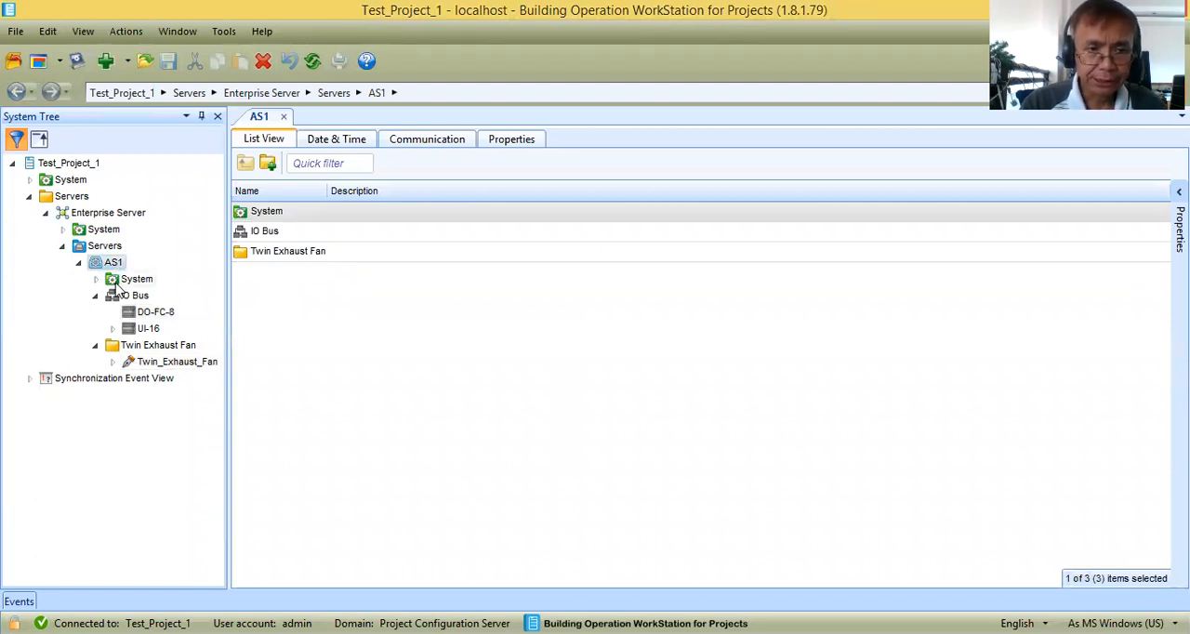
pyautogui.click(158, 316)
pyautogui.click(151, 328)
pyautogui.click(156, 313)
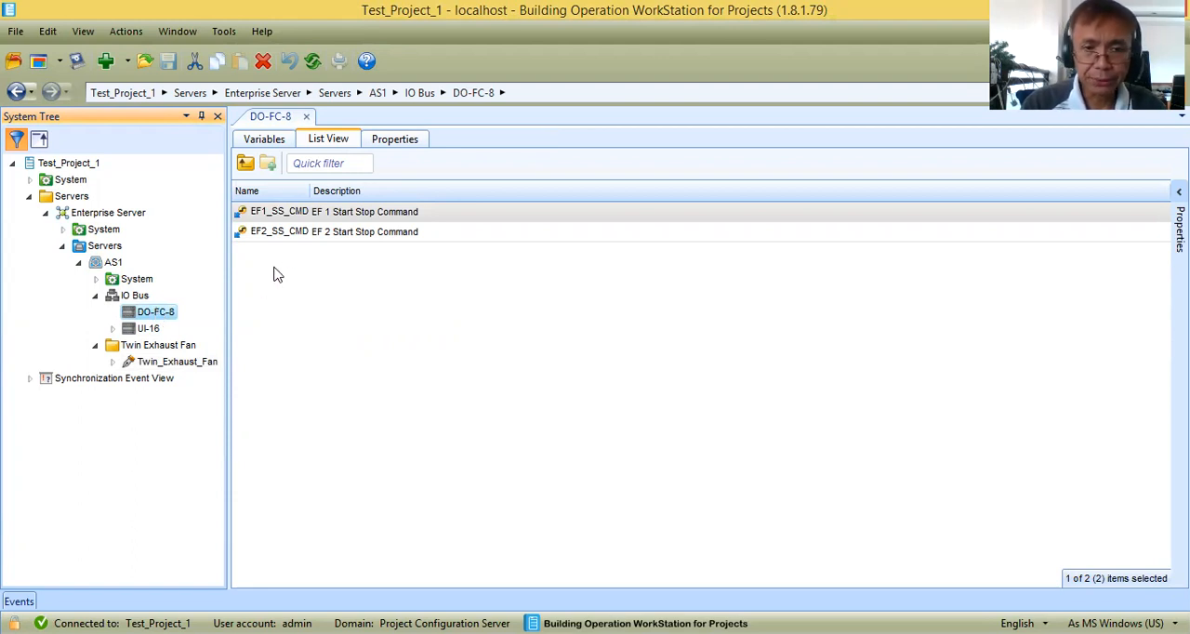
pyautogui.moveTo(309, 192); pyautogui.dragTo(407, 197)
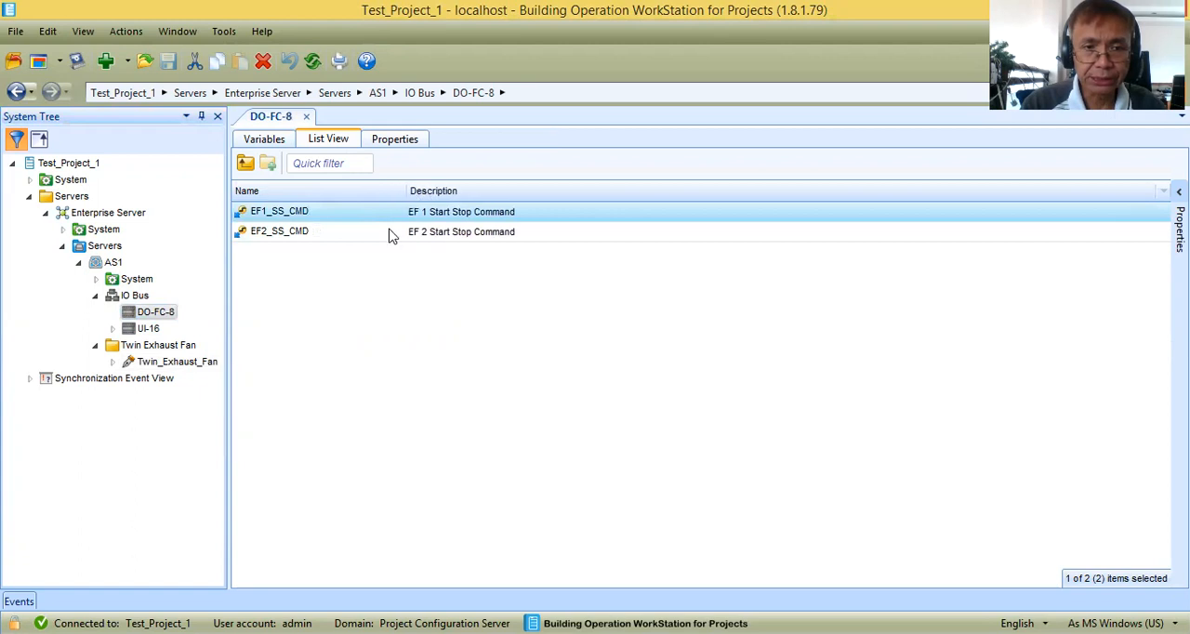
pyautogui.click(289, 233)
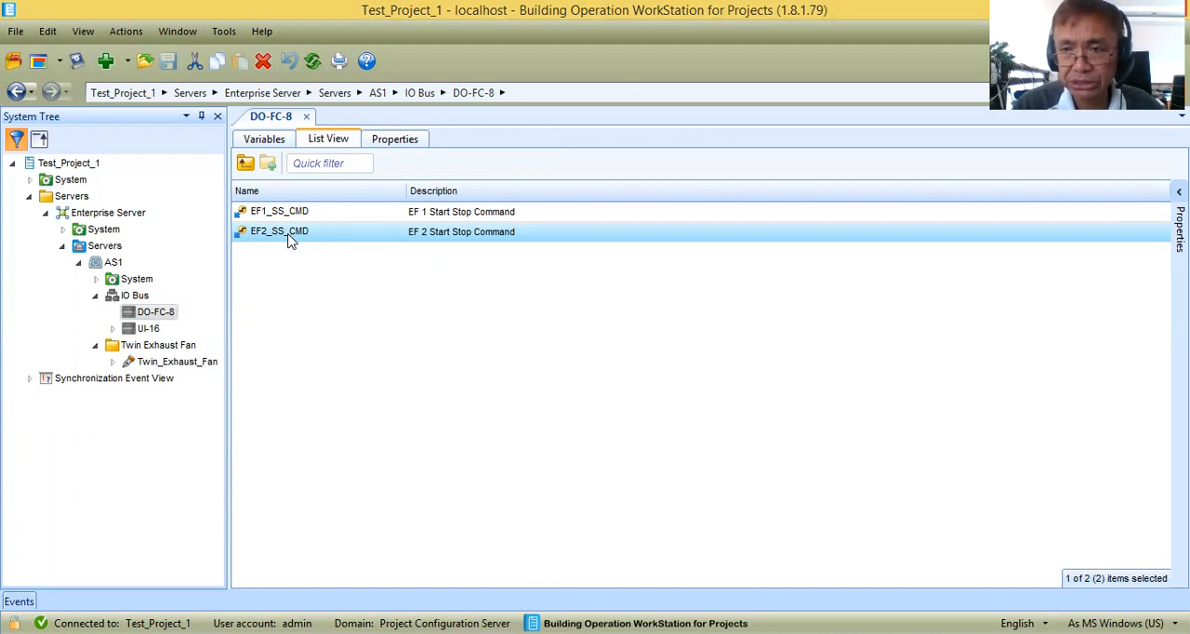
# Examine the EF1 air flow, HOA, run and trip status points in the UI-16 module's list, widening its name column.
pyautogui.click(145, 331)
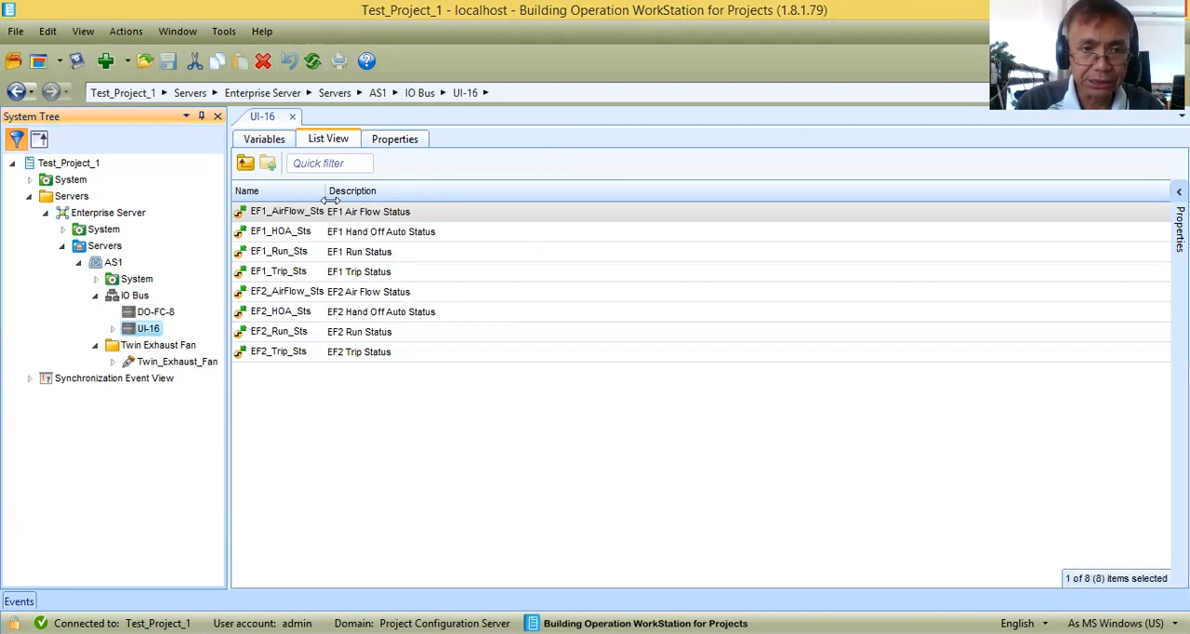
pyautogui.moveTo(323, 190); pyautogui.dragTo(450, 191)
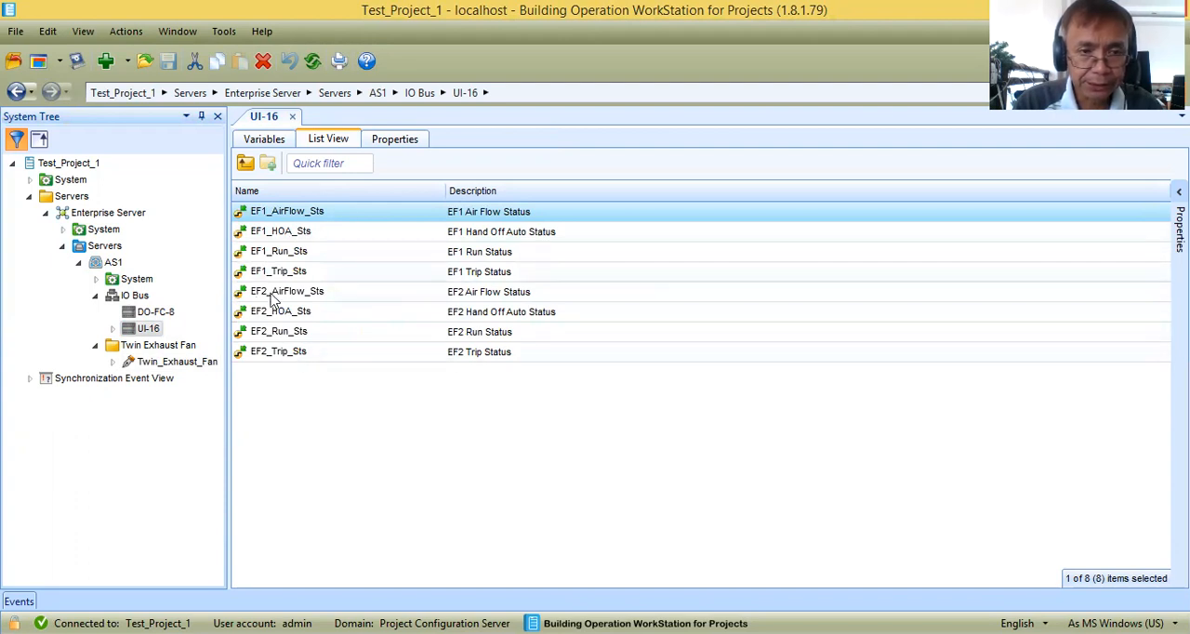
pyautogui.click(272, 234)
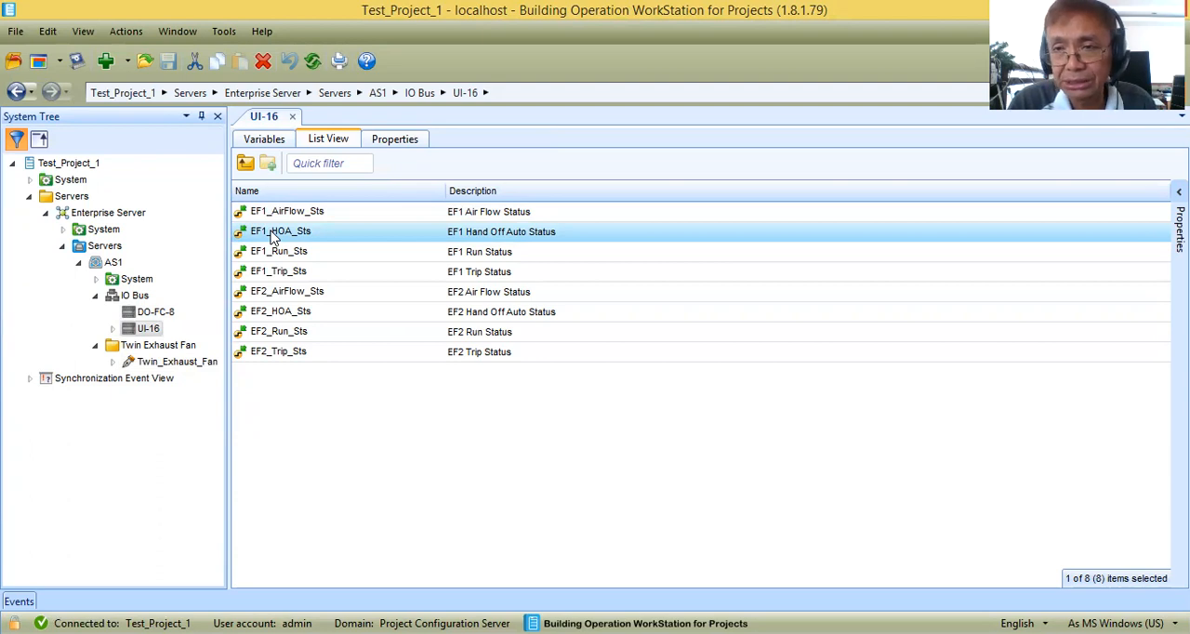
pyautogui.click(284, 254)
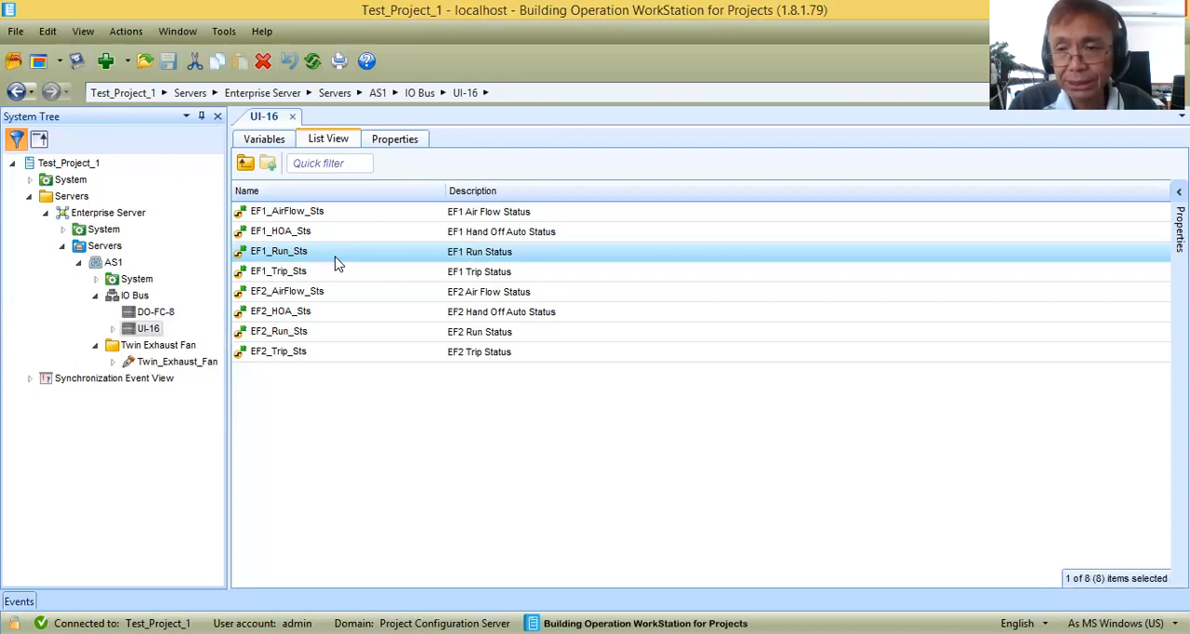
pyautogui.click(310, 275)
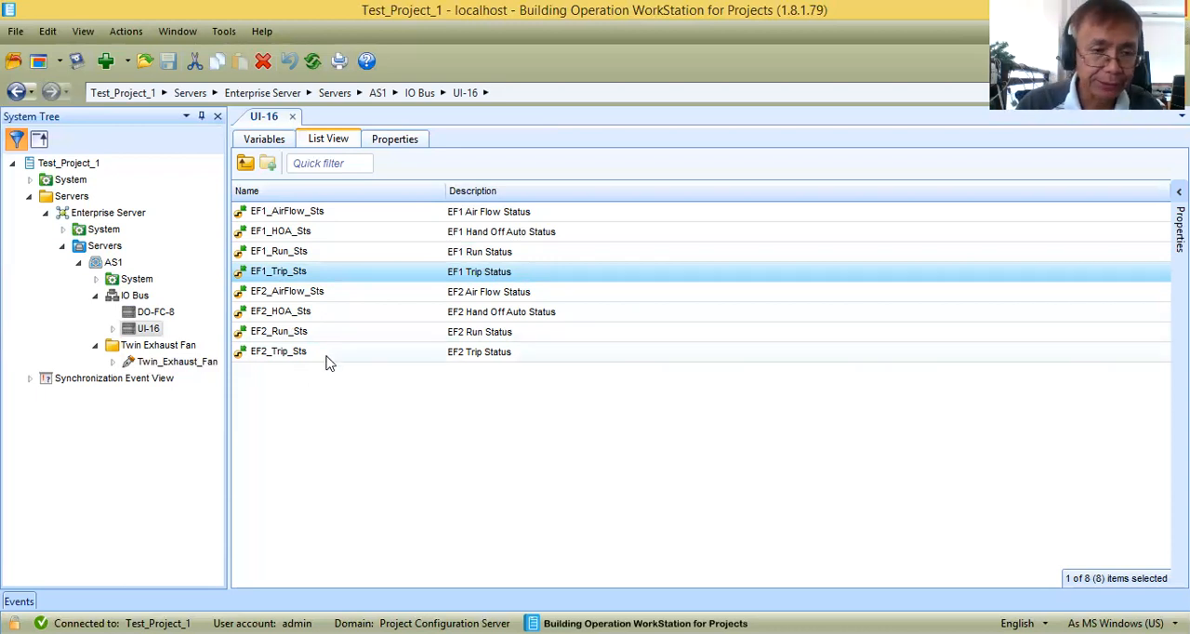
# View the contents of the Twin Exhaust Fan folder under AS1 and the Twin_Exhaust_Fan graphic inside it.
pyautogui.click(166, 346)
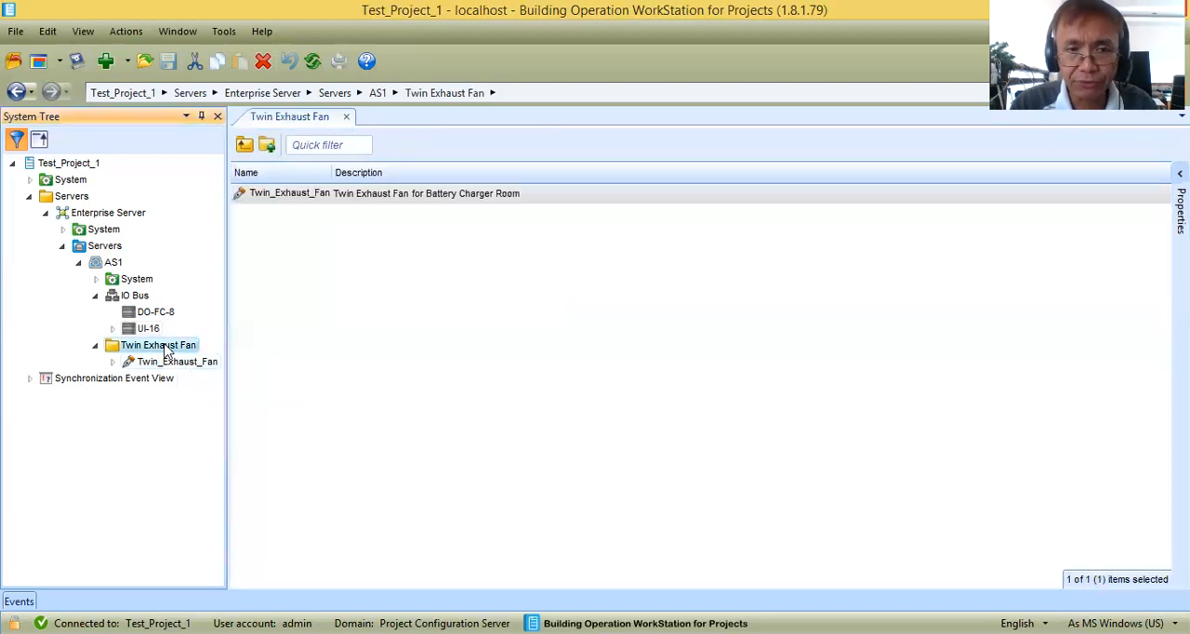
pyautogui.click(114, 262)
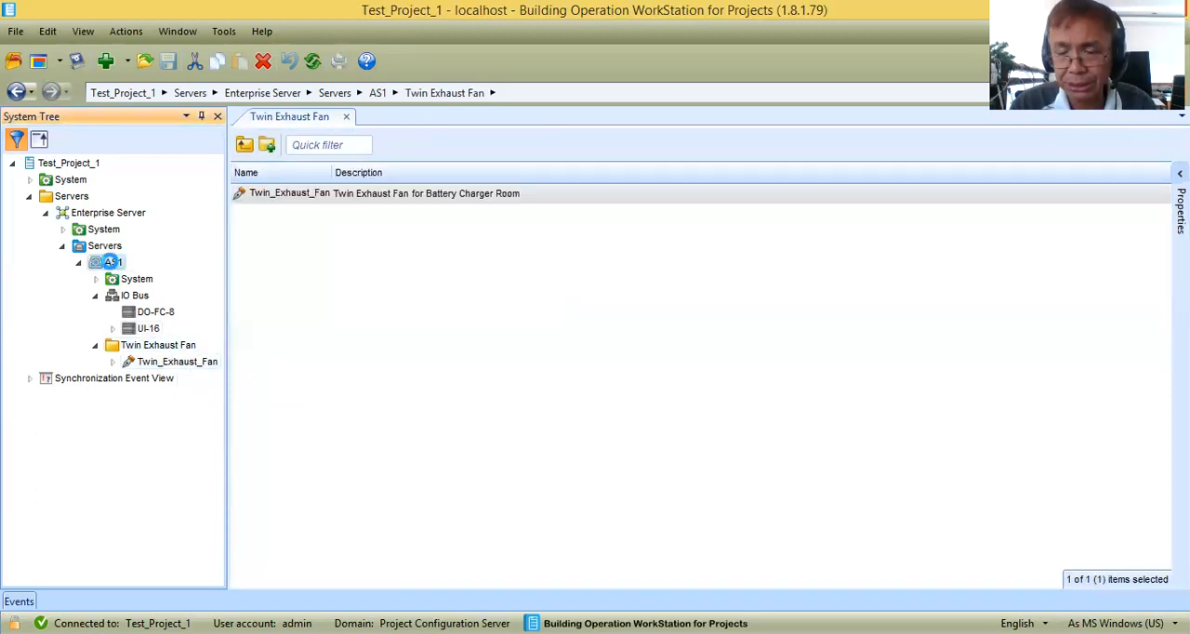
pyautogui.click(134, 347)
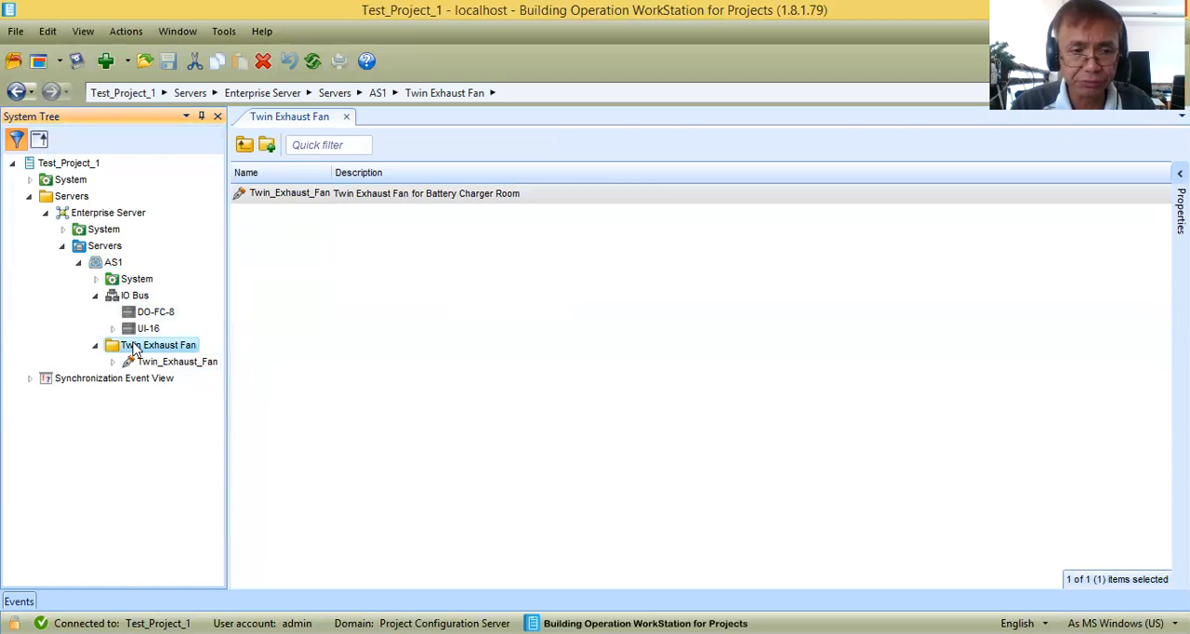
pyautogui.click(191, 363)
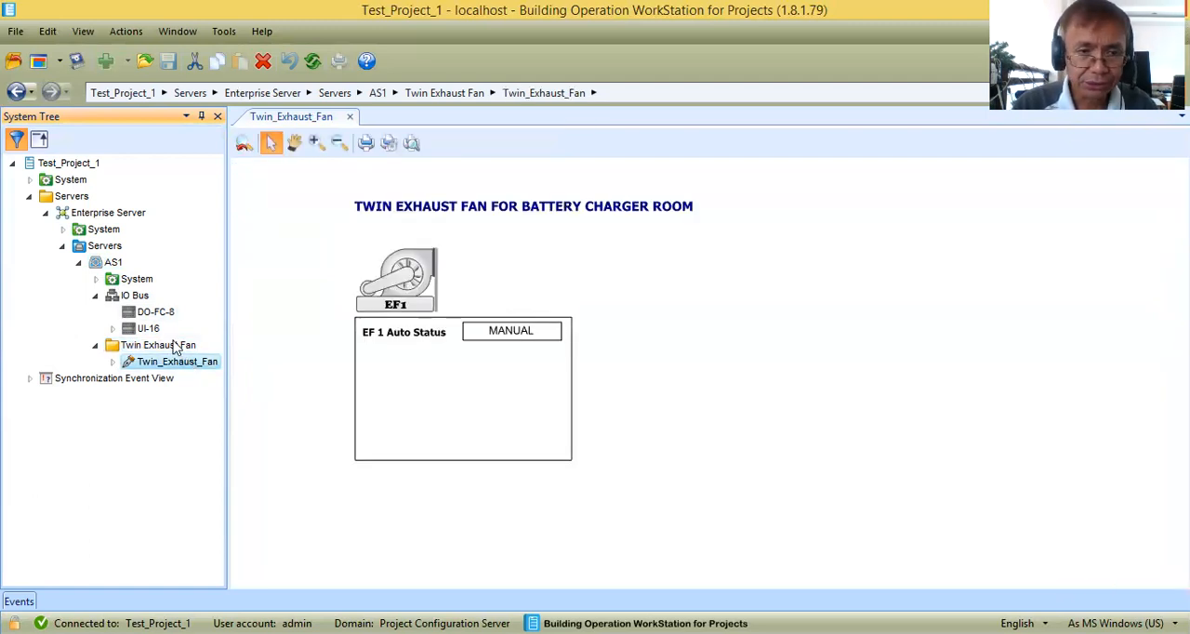
pyautogui.click(180, 345)
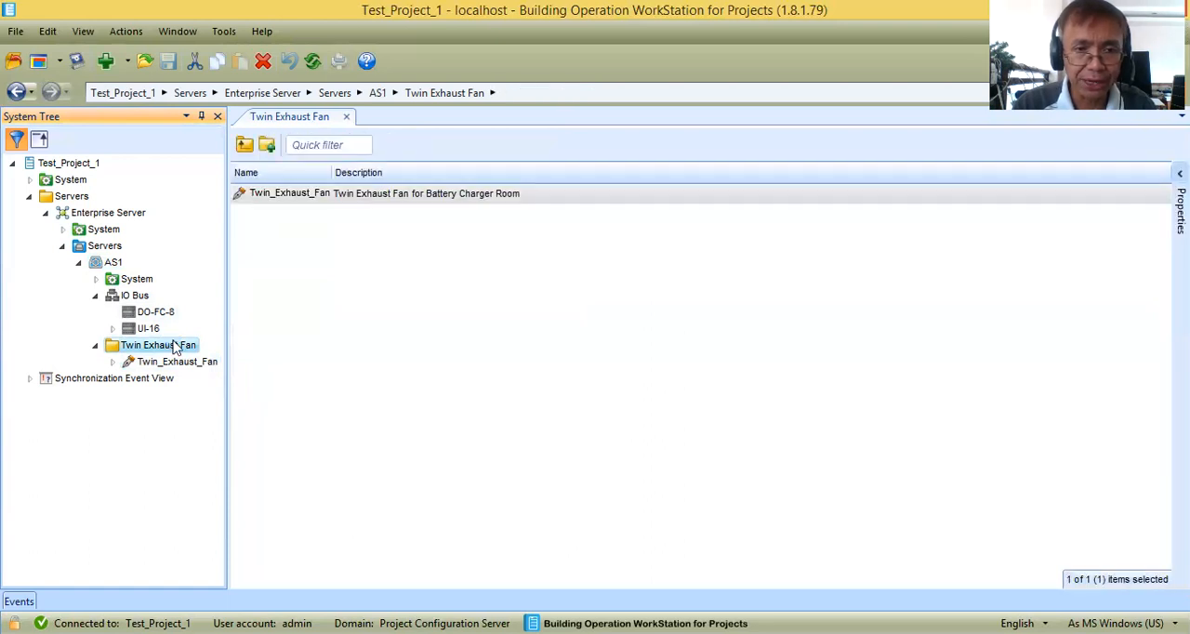
pyautogui.rightClick(175, 346)
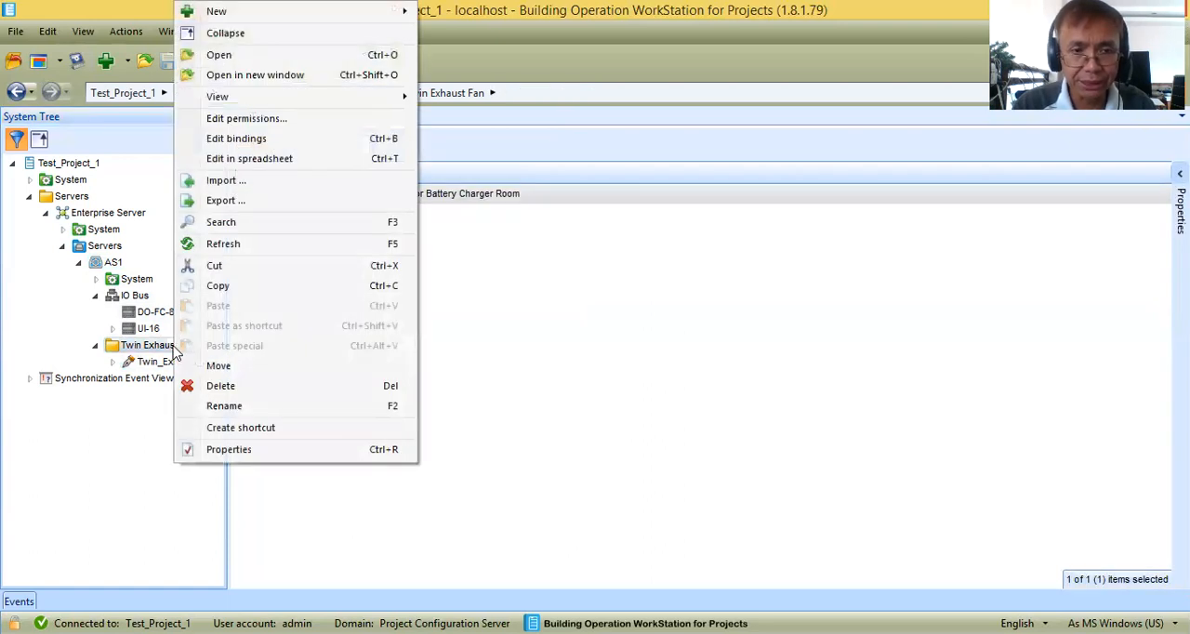
pyautogui.moveTo(368, 13)
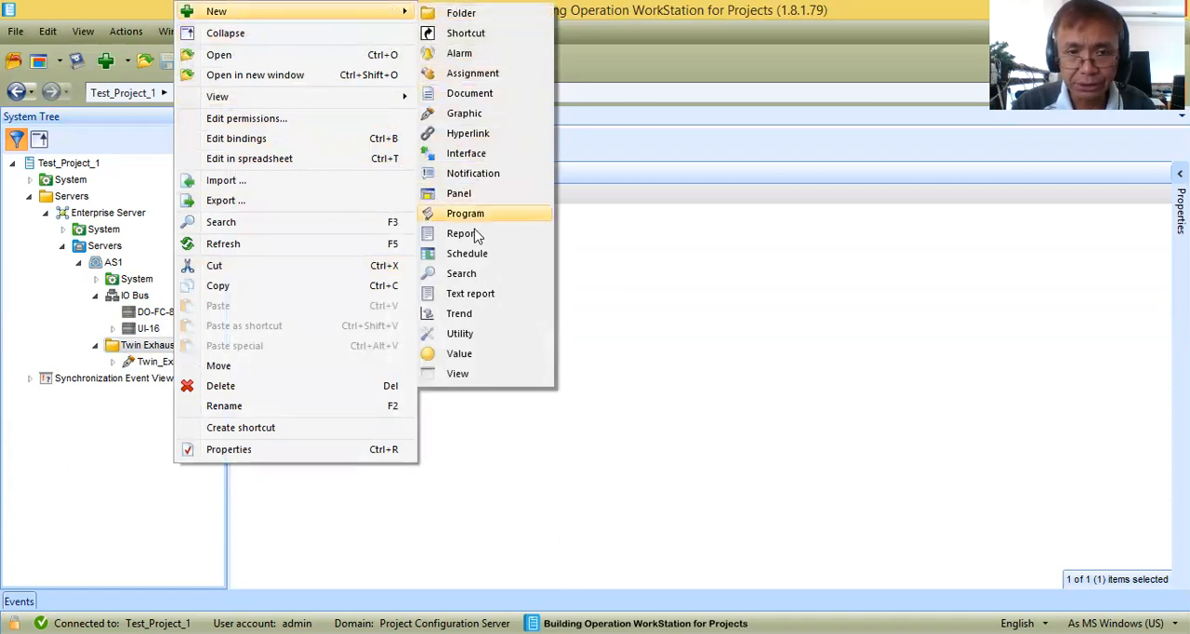
pyautogui.click(464, 113)
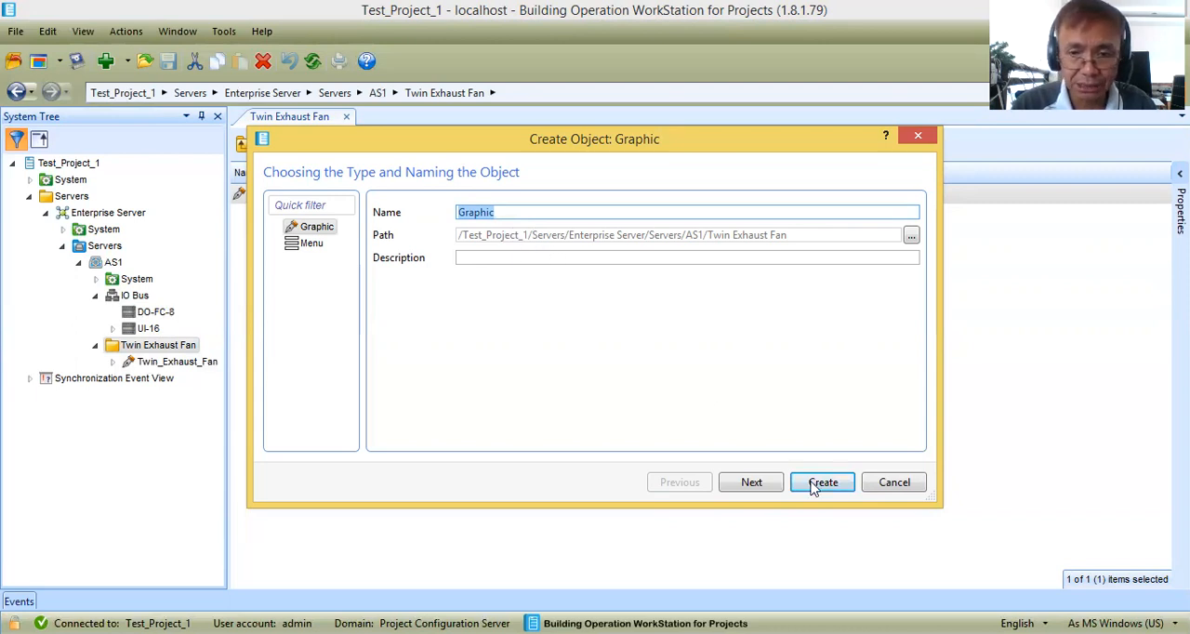
pyautogui.click(894, 483)
# Open the Twin_Exhaust_Fan graphic for editing in the Graphics Editor and narrow the Components and Objects panes to enlarge the canvas.
pyautogui.click(186, 362)
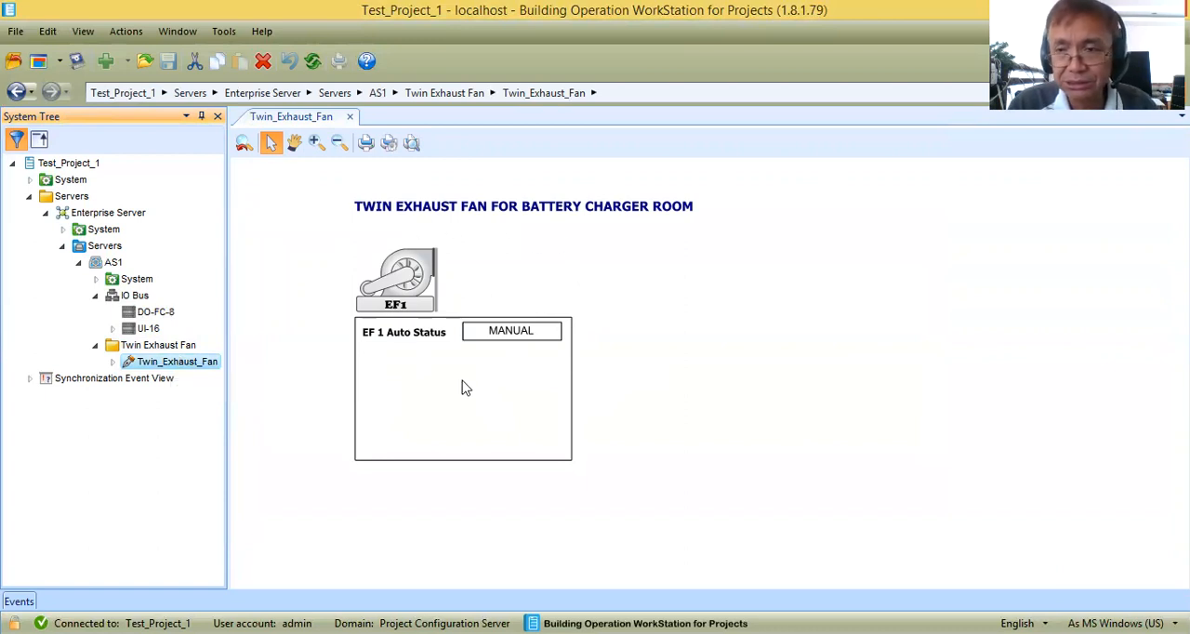
pyautogui.rightClick(176, 368)
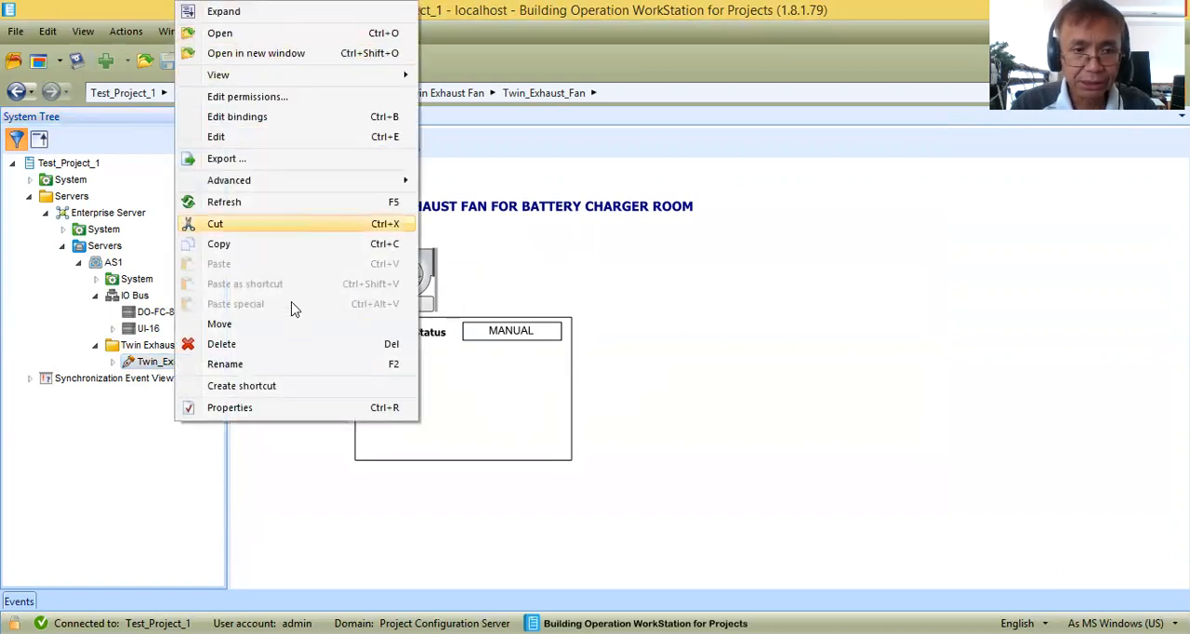
pyautogui.click(285, 139)
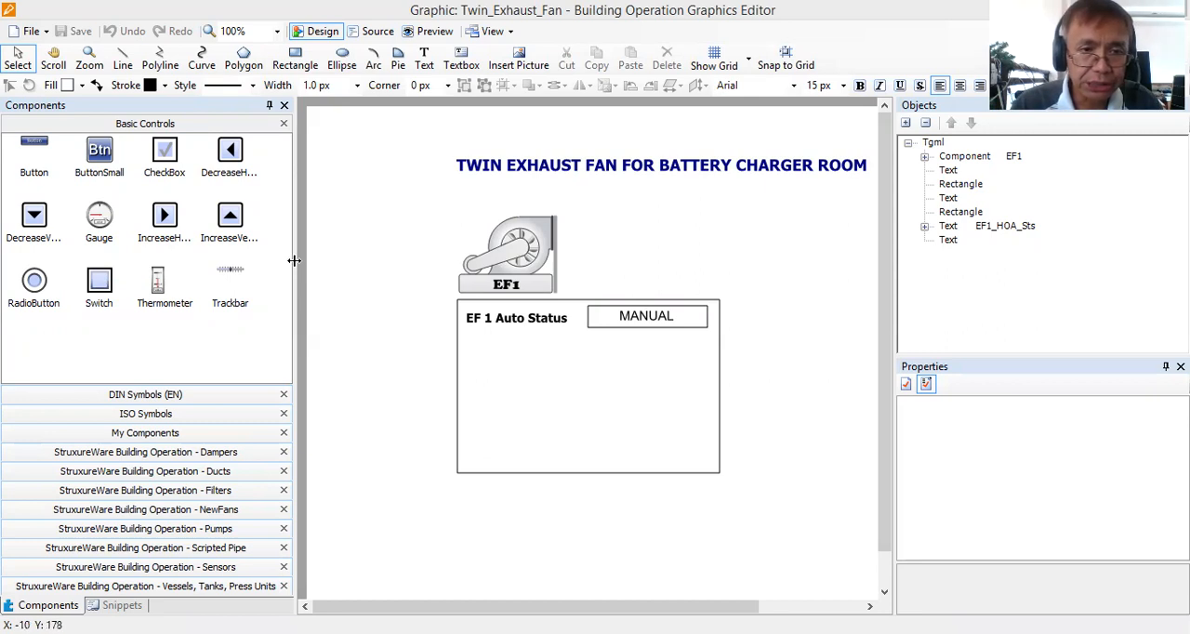
pyautogui.moveTo(258, 267); pyautogui.dragTo(259, 267)
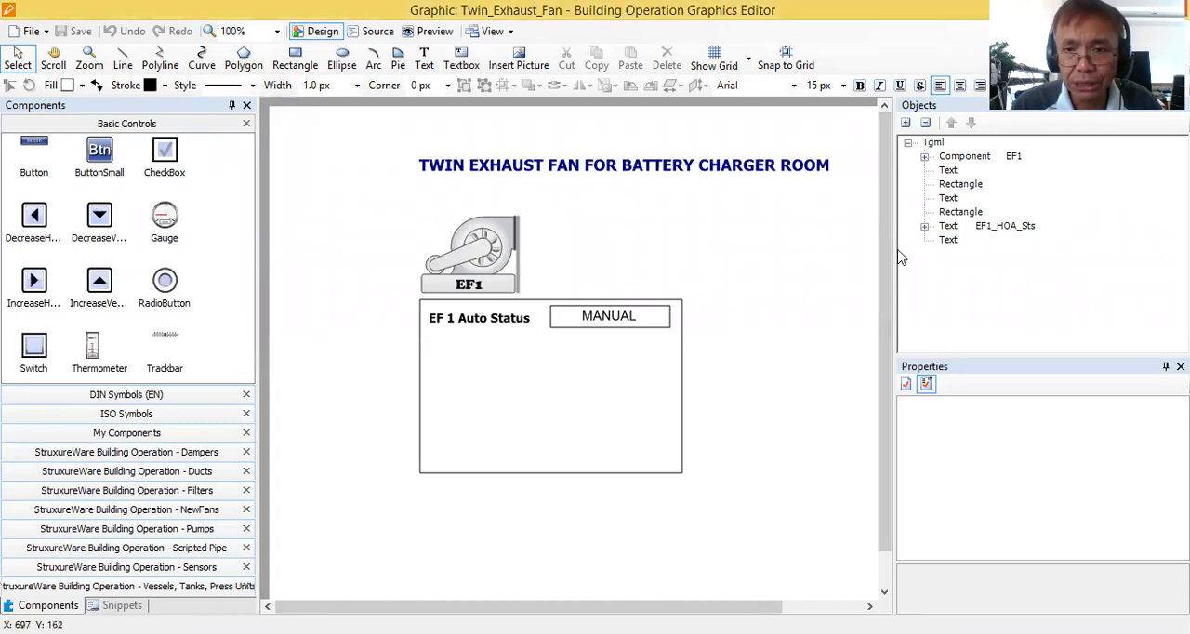
pyautogui.moveTo(894, 249); pyautogui.dragTo(926, 259)
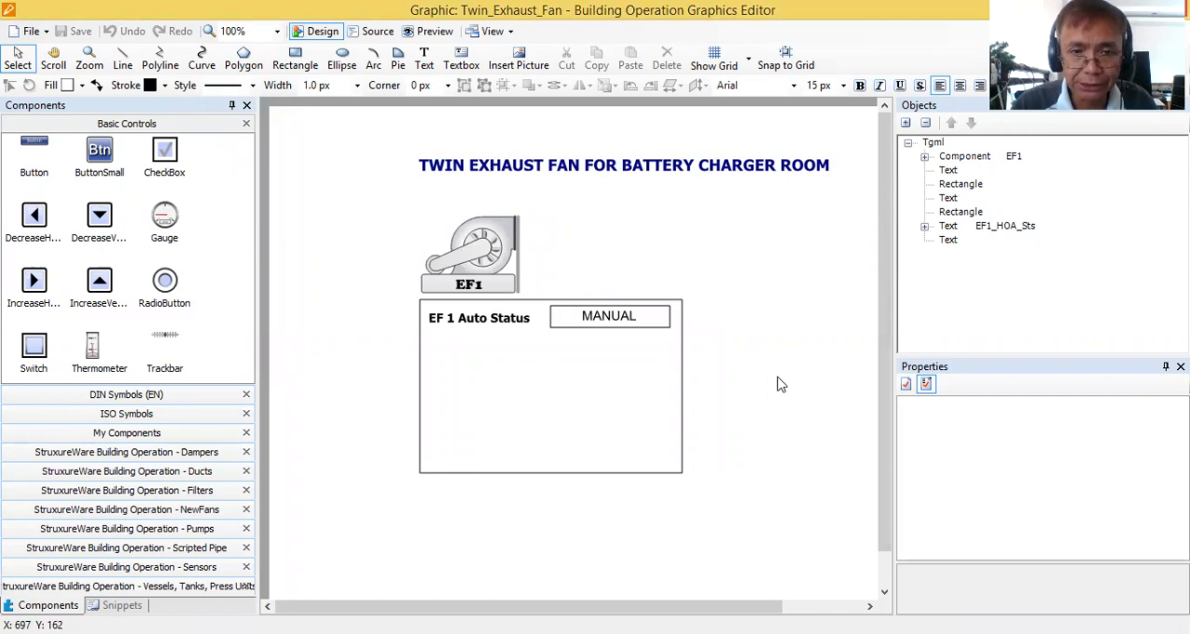
# Move the EF1 fan together with its status box and texts leftward on the canvas to about Left 64, Top 117.
pyautogui.moveTo(712, 499); pyautogui.dragTo(369, 204)
pyautogui.moveTo(564, 233); pyautogui.dragTo(477, 239)
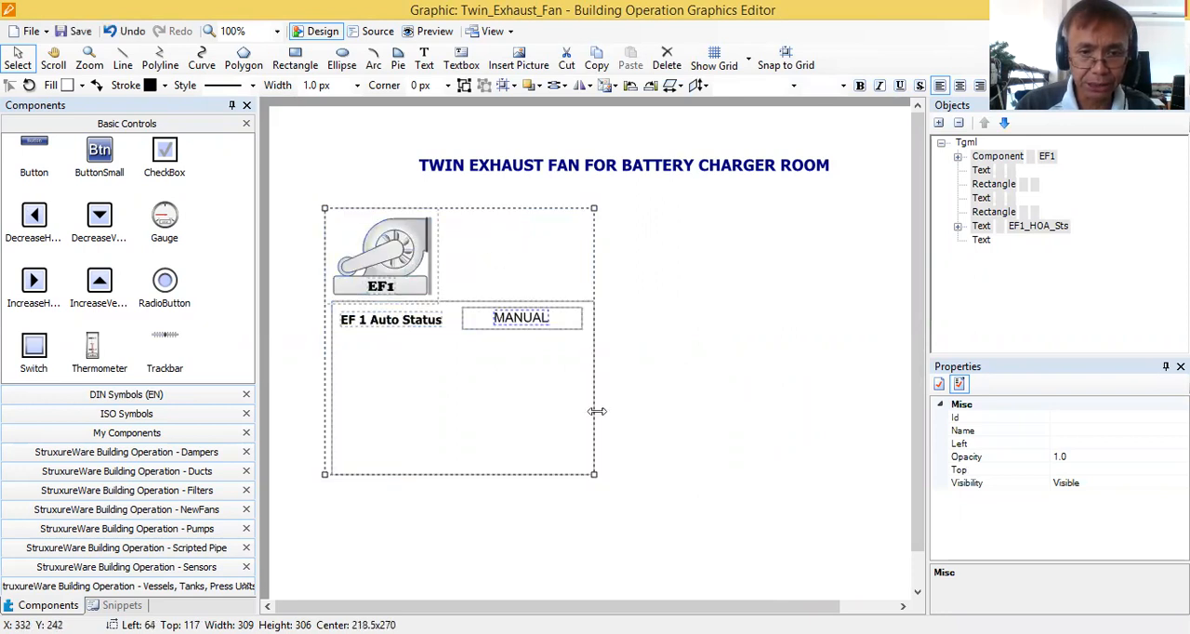
pyautogui.click(613, 525)
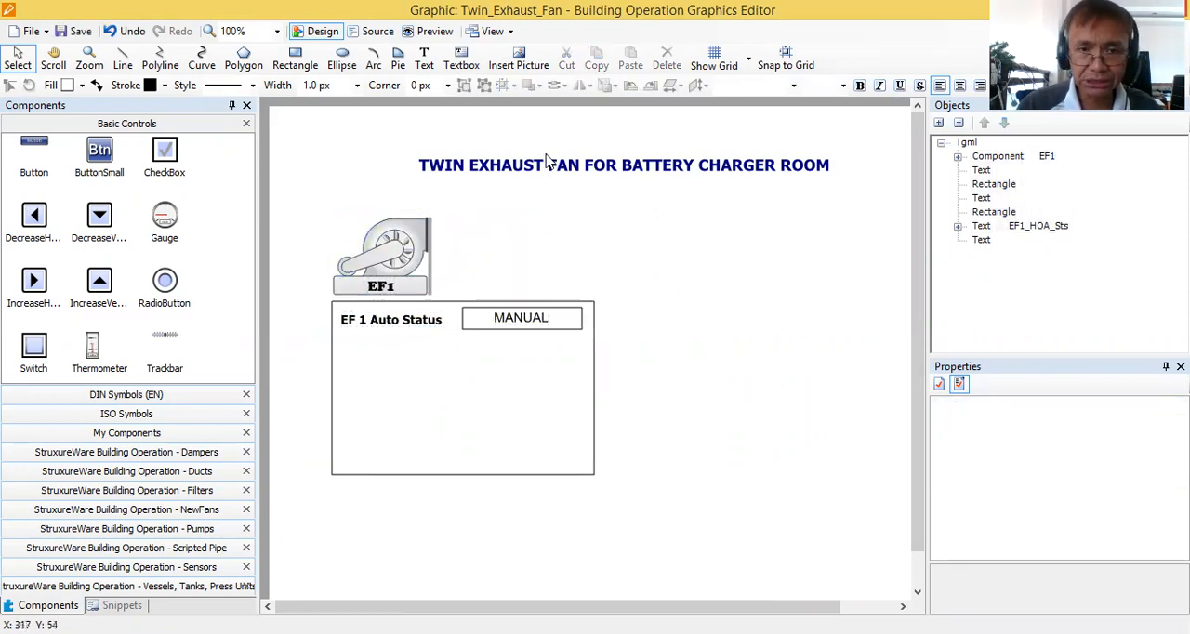
pyautogui.click(618, 170)
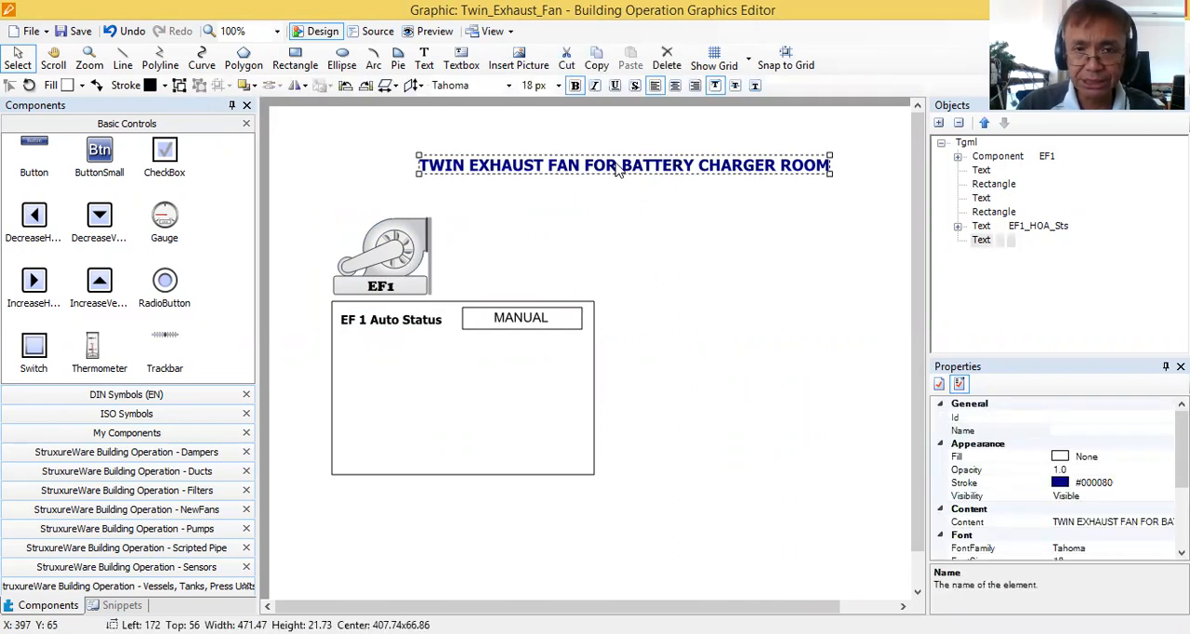
pyautogui.click(423, 61)
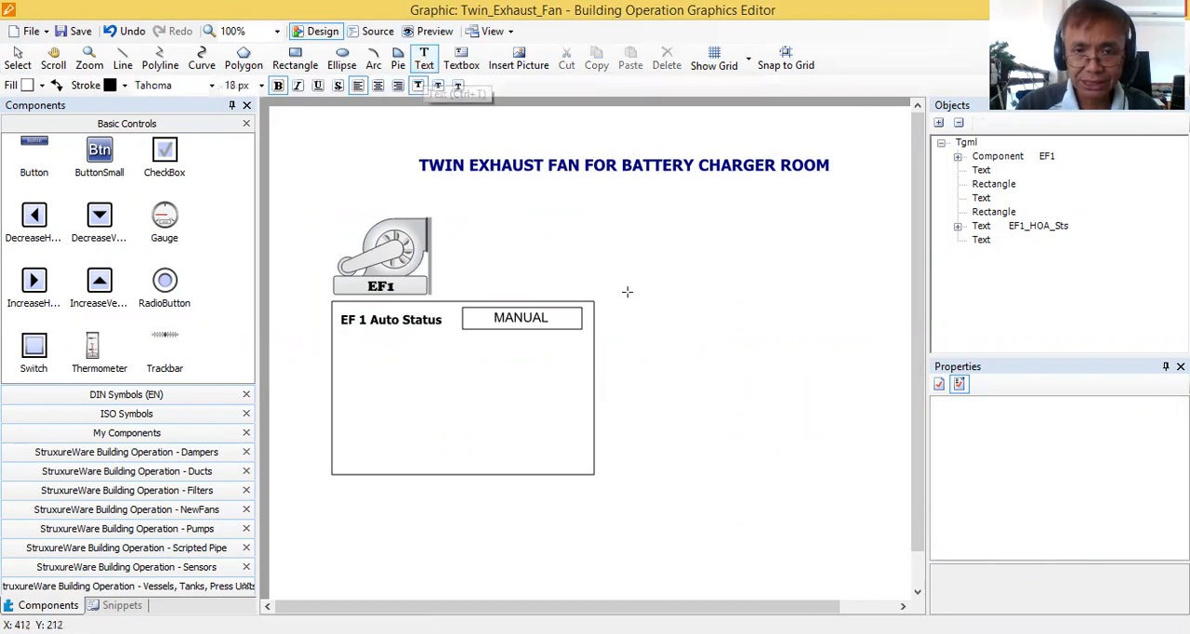
pyautogui.click(650, 220)
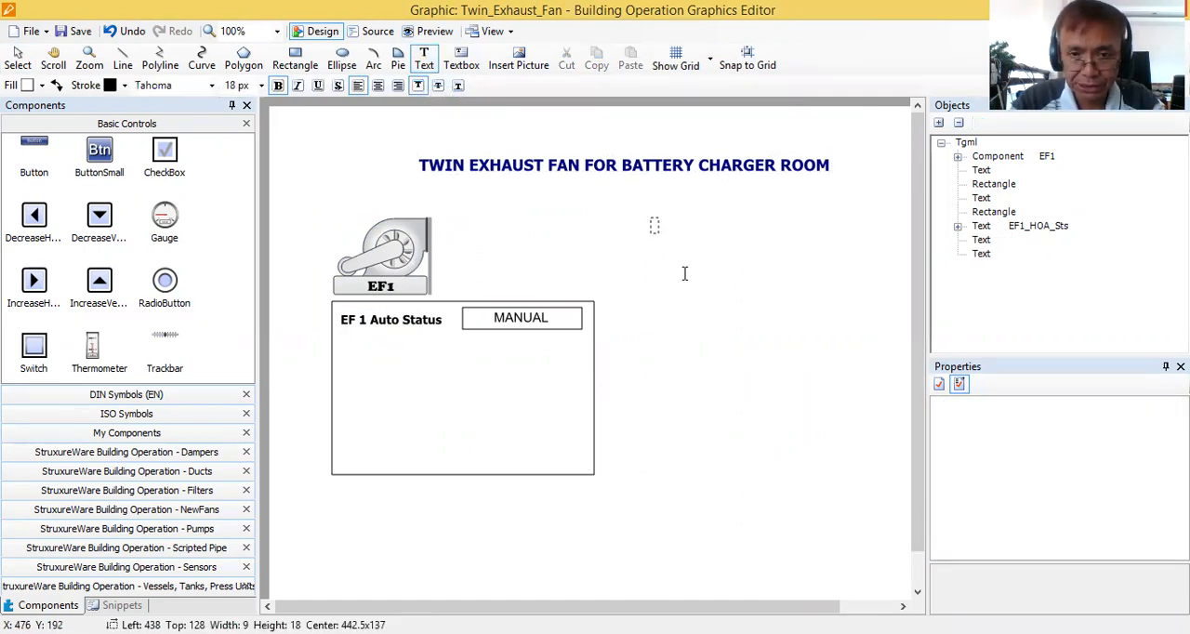
pyautogui.write('fdfdsfd')
pyautogui.press('BackSpace')
pyautogui.press('BackSpace')
pyautogui.press('BackSpace')
pyautogui.press('BackSpace')
pyautogui.press('BackSpace')
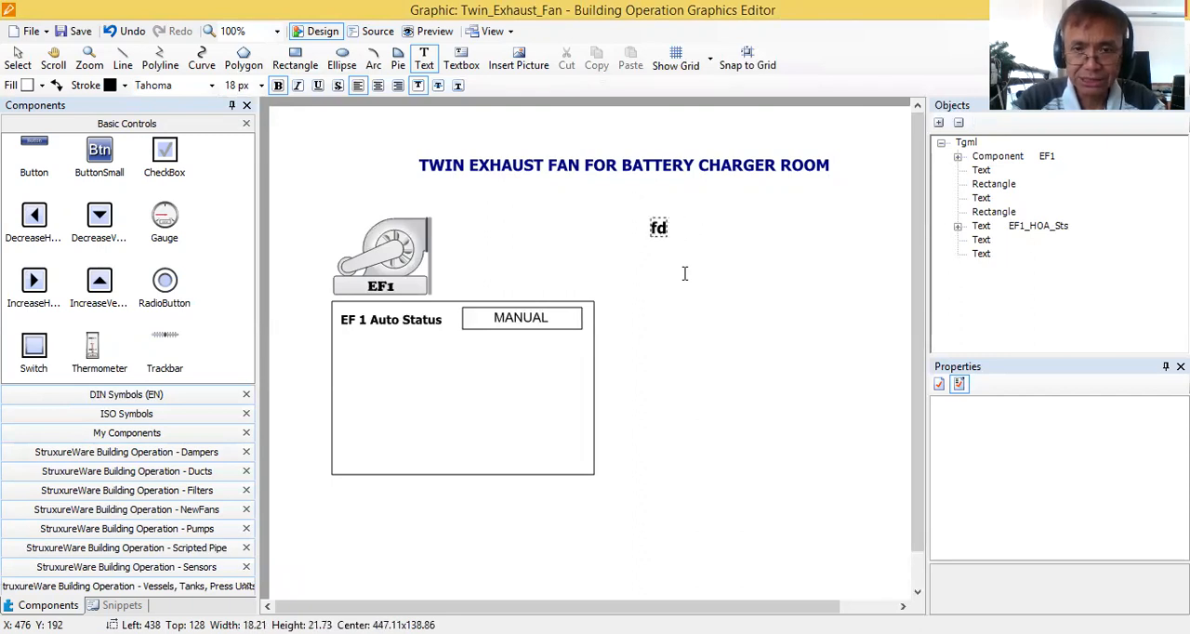
pyautogui.press('BackSpace')
pyautogui.press('BackSpace')
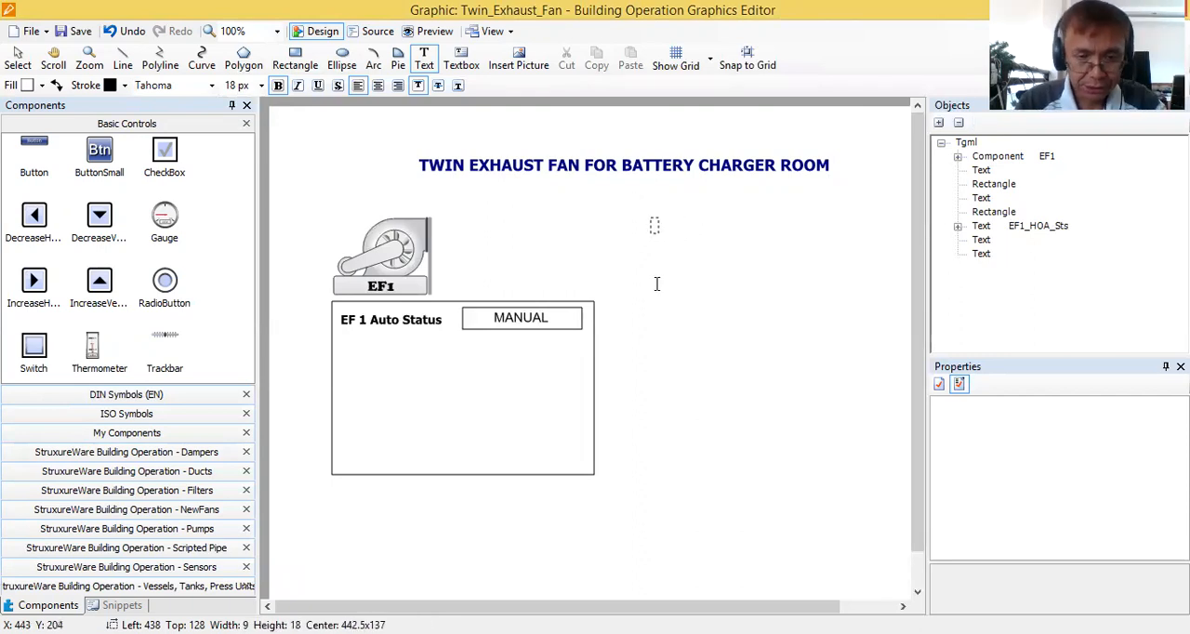
pyautogui.press('Escape')
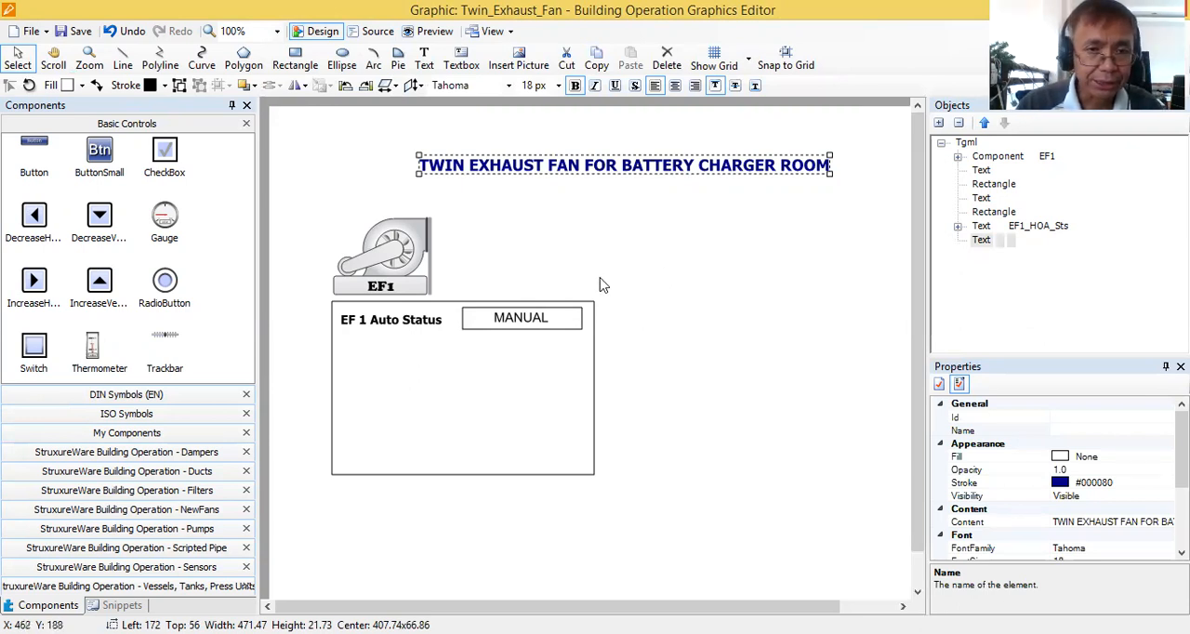
# Add a Fan 1 Motor Flow Right component from the NewFans library beside the EF1 fan, at about Left 423, Top 108.
pyautogui.click(403, 255)
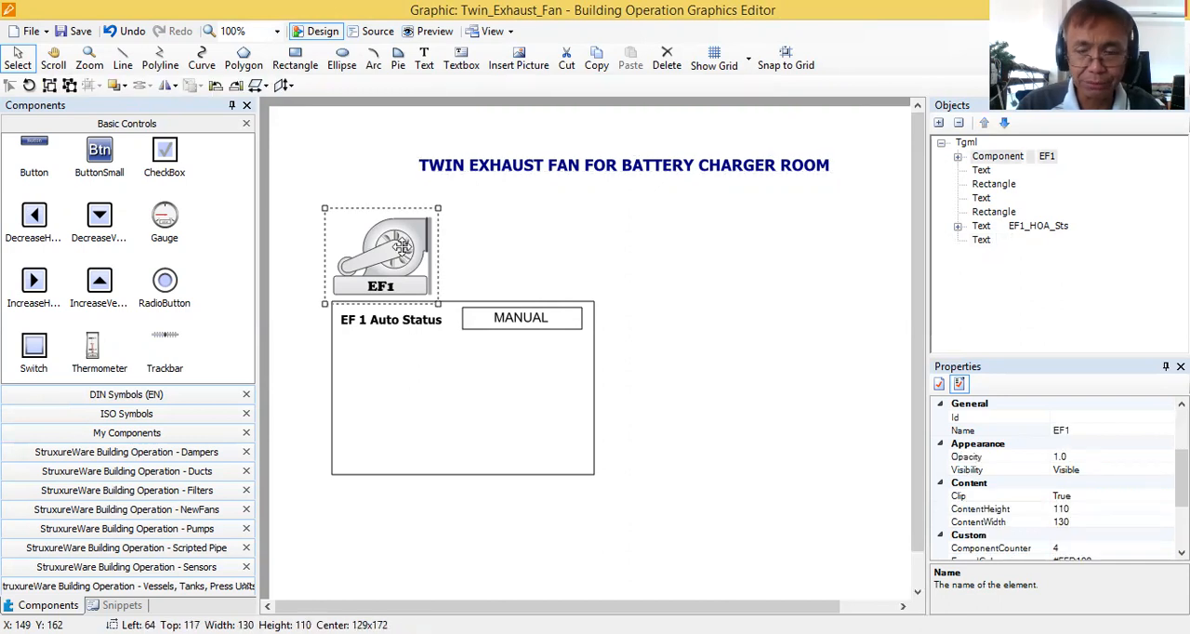
pyautogui.click(702, 262)
pyautogui.click(414, 256)
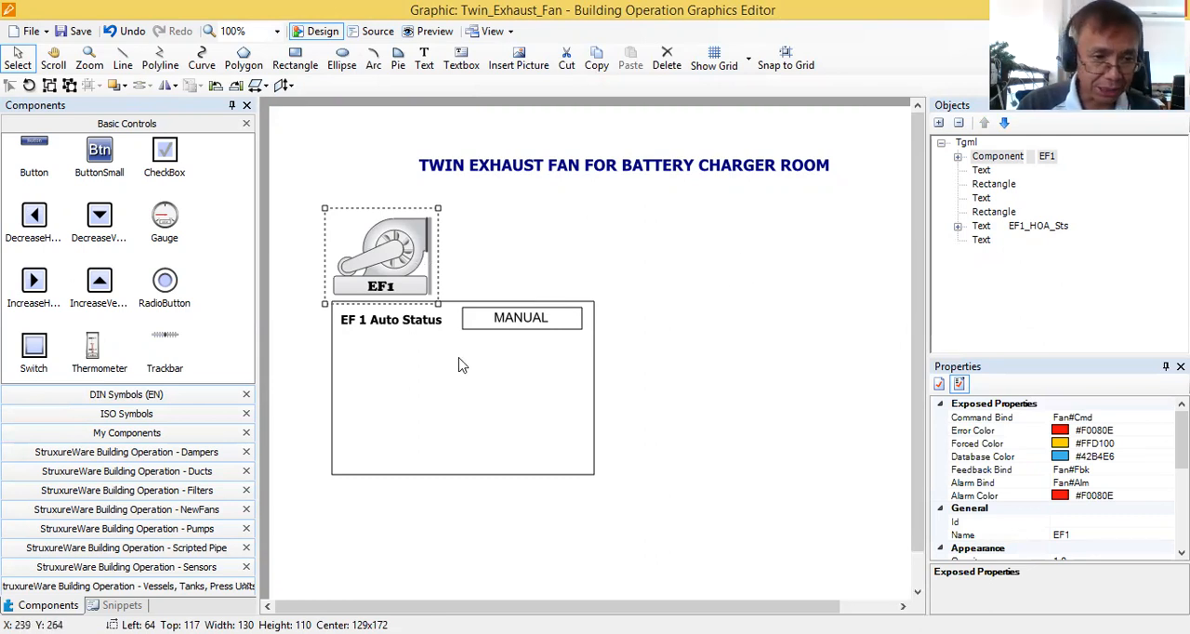
pyautogui.click(217, 595)
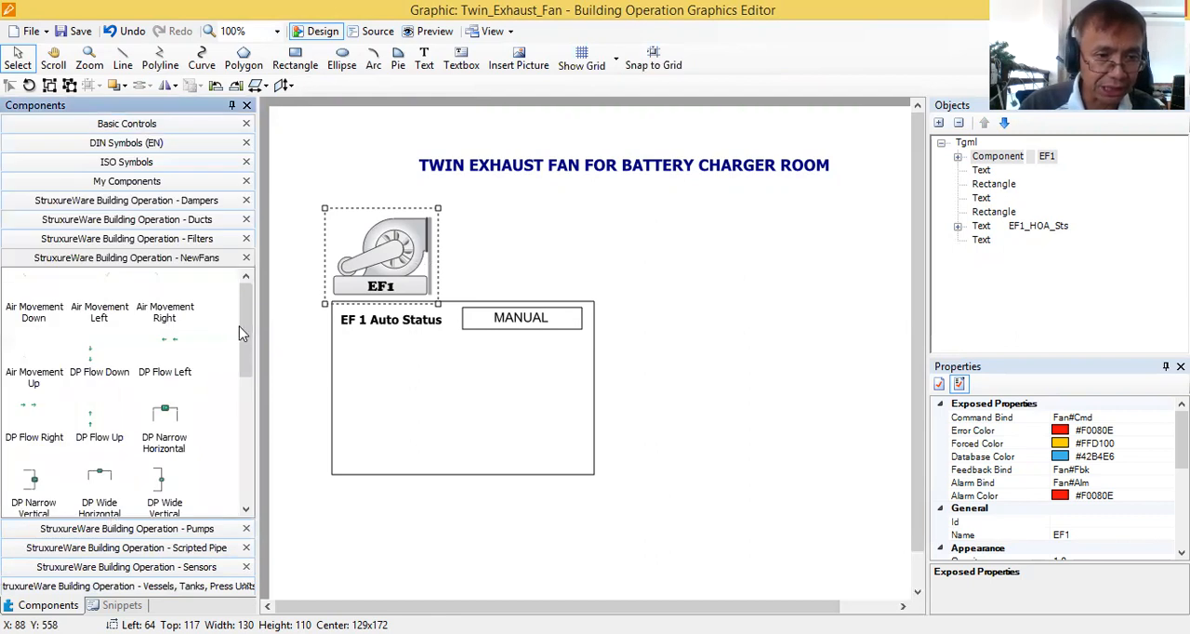
pyautogui.moveTo(239, 323); pyautogui.dragTo(248, 410)
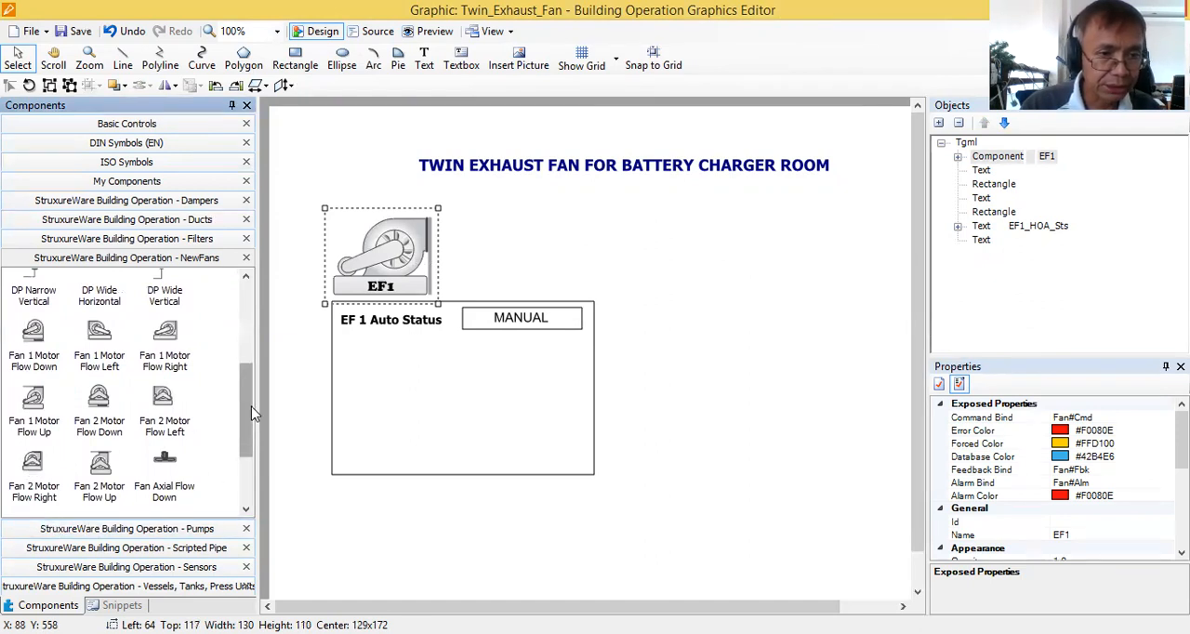
pyautogui.moveTo(251, 410)
pyautogui.mouseDown()
pyautogui.moveTo(248, 446)
pyautogui.moveTo(240, 395)
pyautogui.mouseUp()
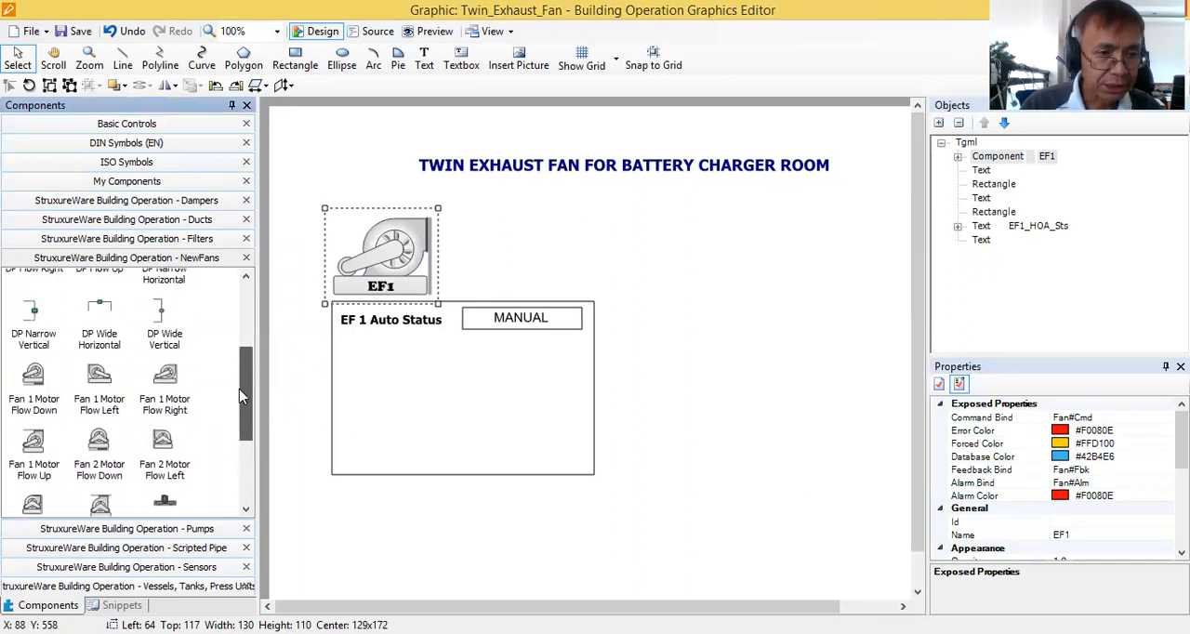
pyautogui.moveTo(164, 379); pyautogui.dragTo(637, 201)
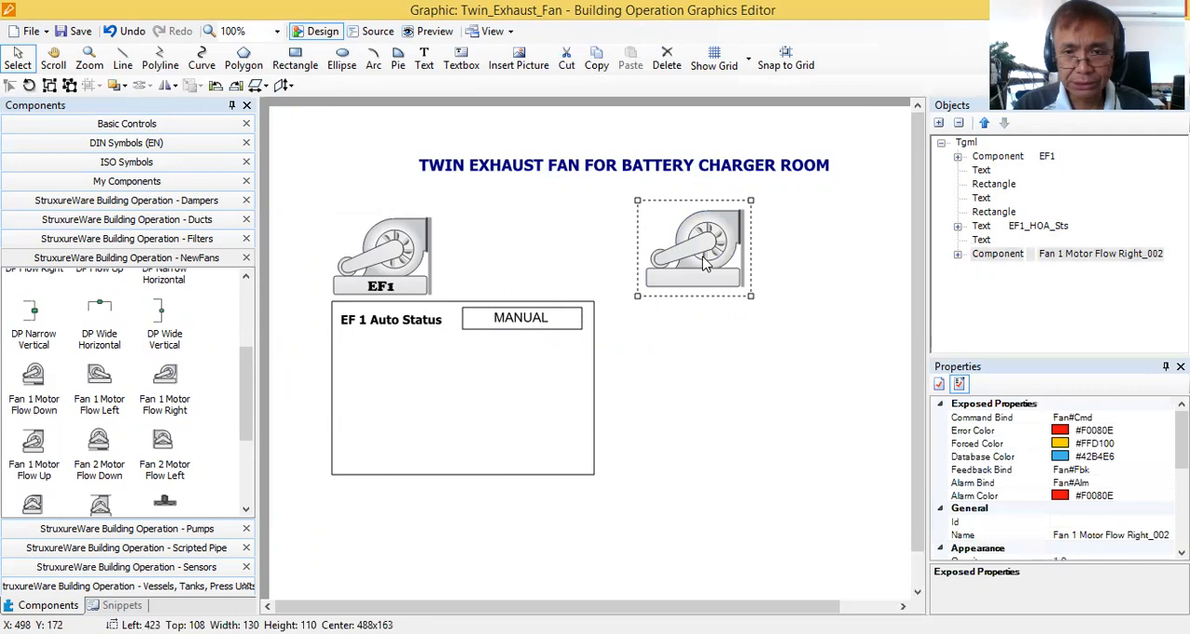
pyautogui.click(711, 320)
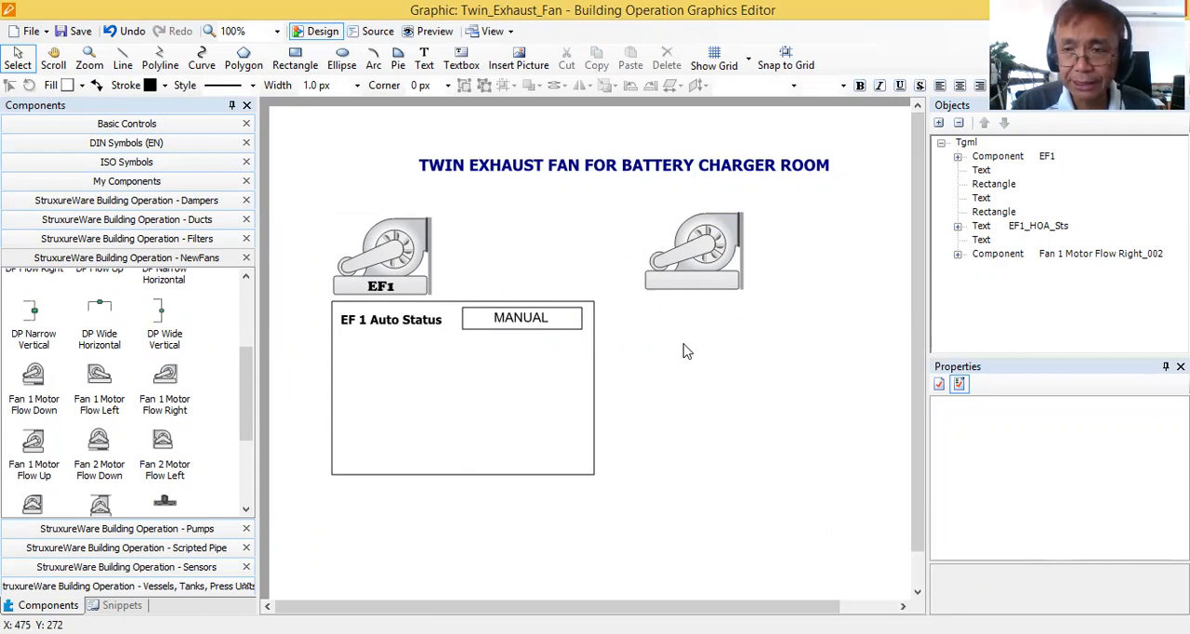
# Duplicate the EF1 label and place the copy on the base of the new fan, at about Left 473, Top 190.
pyautogui.click(383, 288)
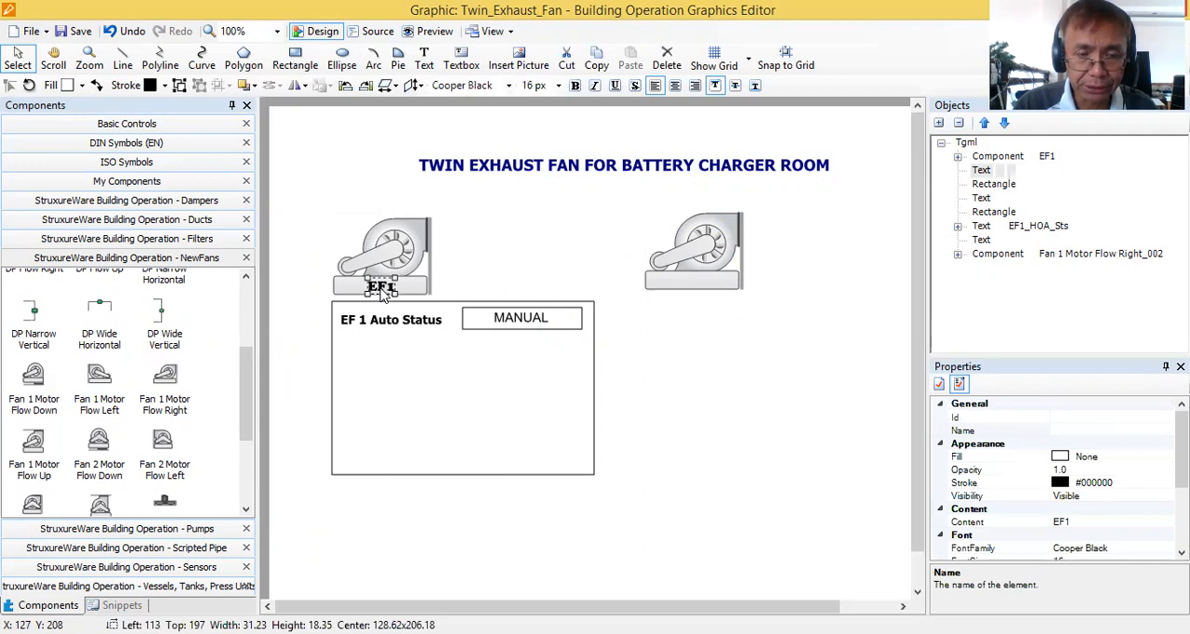
pyautogui.hotkey('ctrl', 'c')
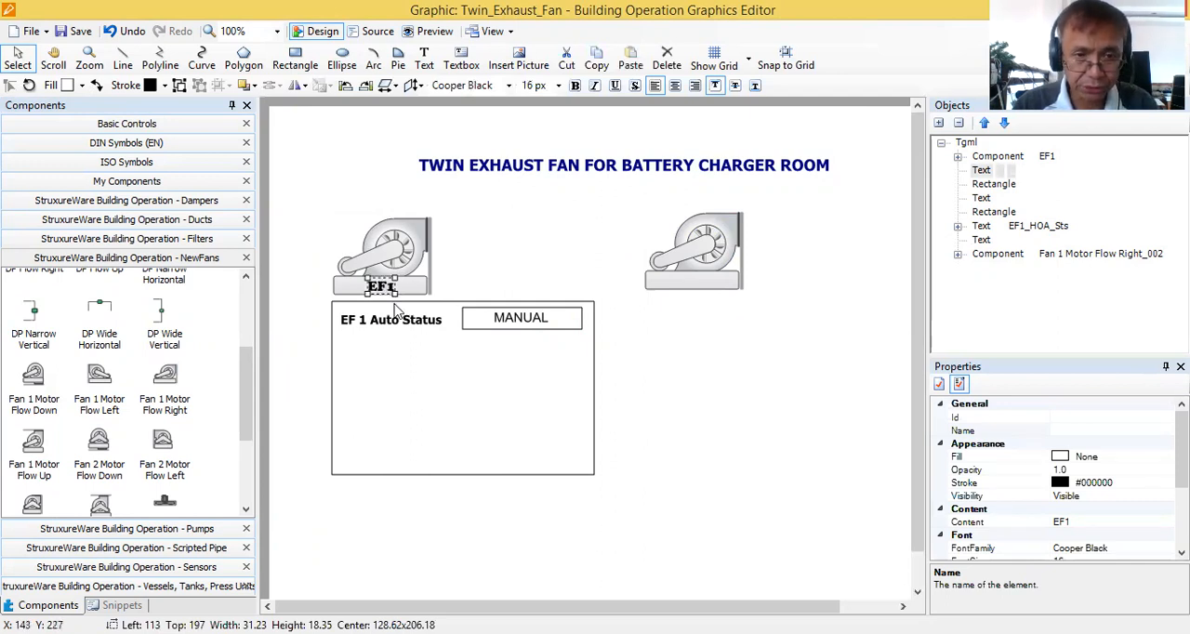
pyautogui.hotkey('ctrl', 'v')
pyautogui.moveTo(400, 296); pyautogui.dragTo(697, 281)
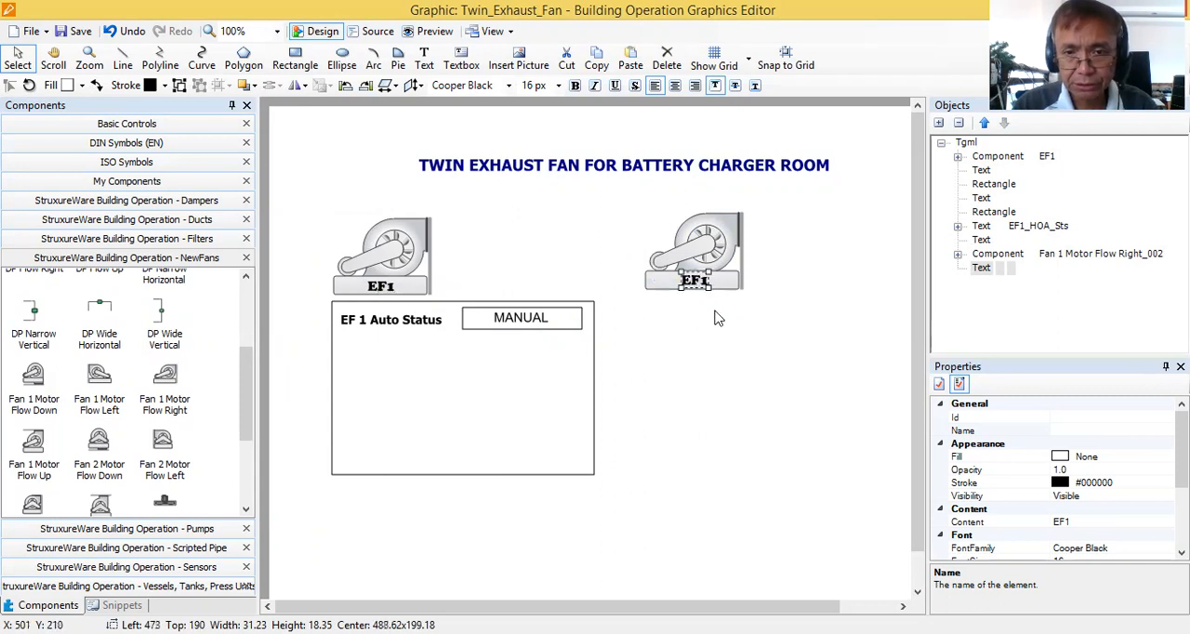
# Change the content of the copied label on the new fan to EF2.
pyautogui.click(696, 285)
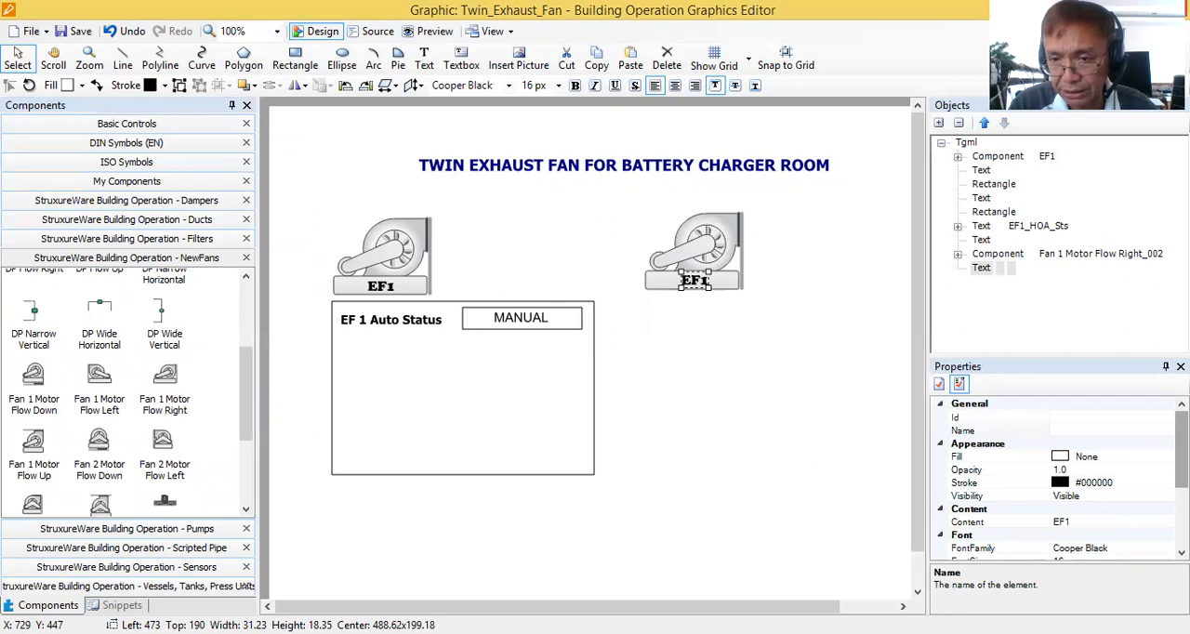
pyautogui.scroll(-1, 1081, 511)
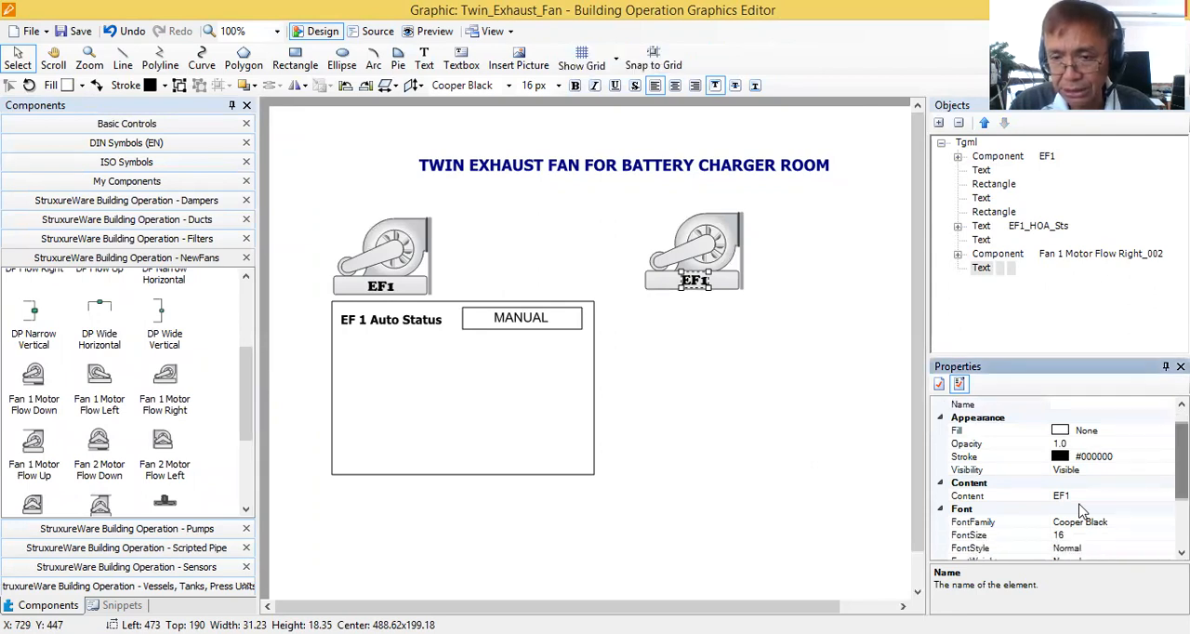
pyautogui.click(1005, 500)
pyautogui.click(1076, 496)
pyautogui.press('BackSpace')
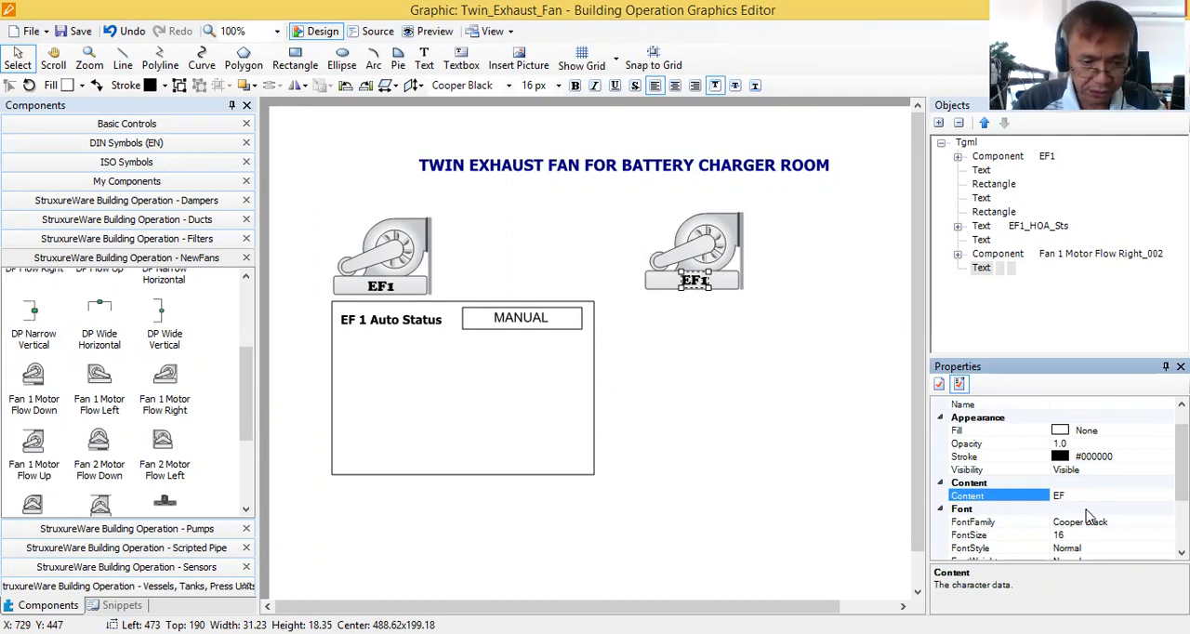
pyautogui.write('2')
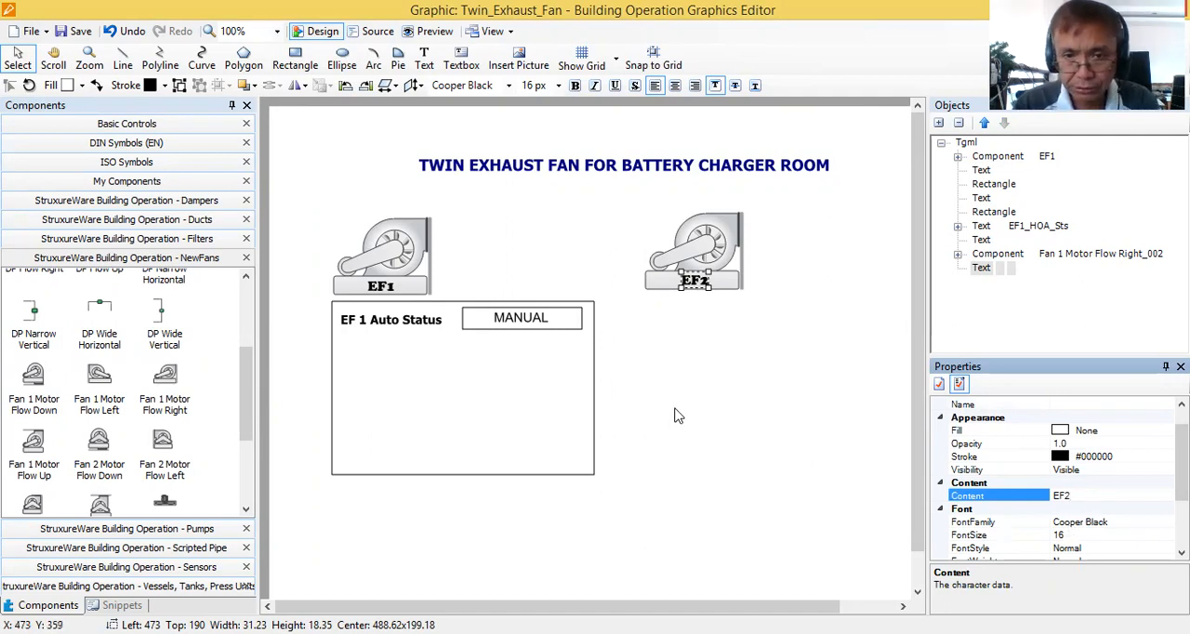
pyautogui.click(661, 362)
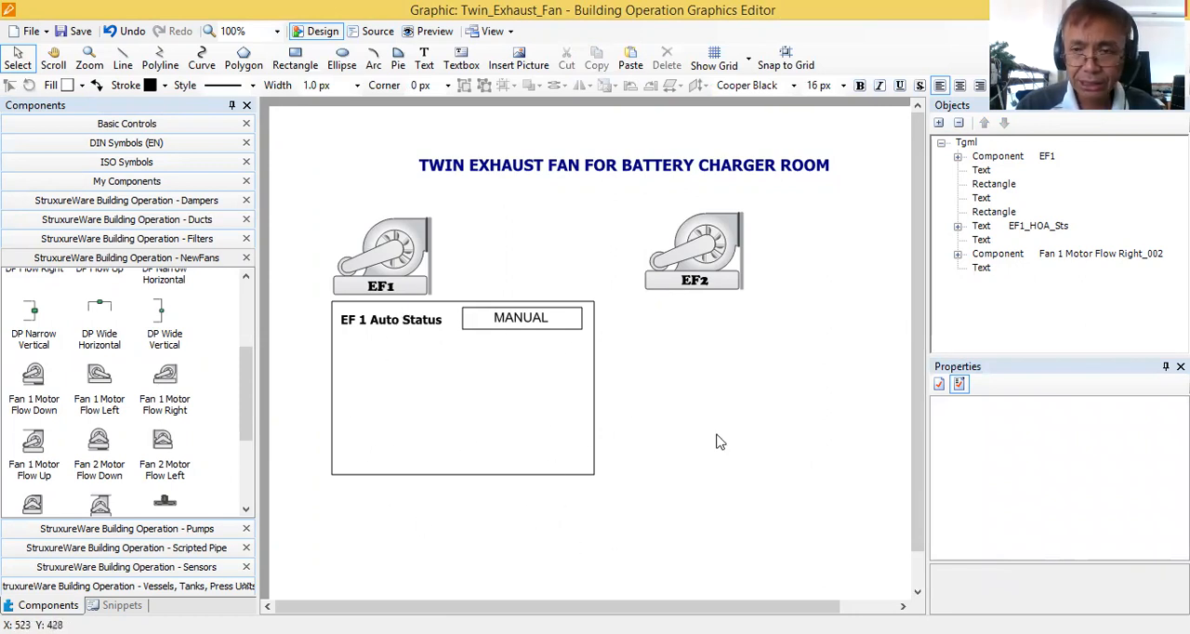
# Duplicate the EF 1 Auto Status box with its contents and place the copy under the EF2 fan at about Left 414, Top 225.
pyautogui.click(594, 428)
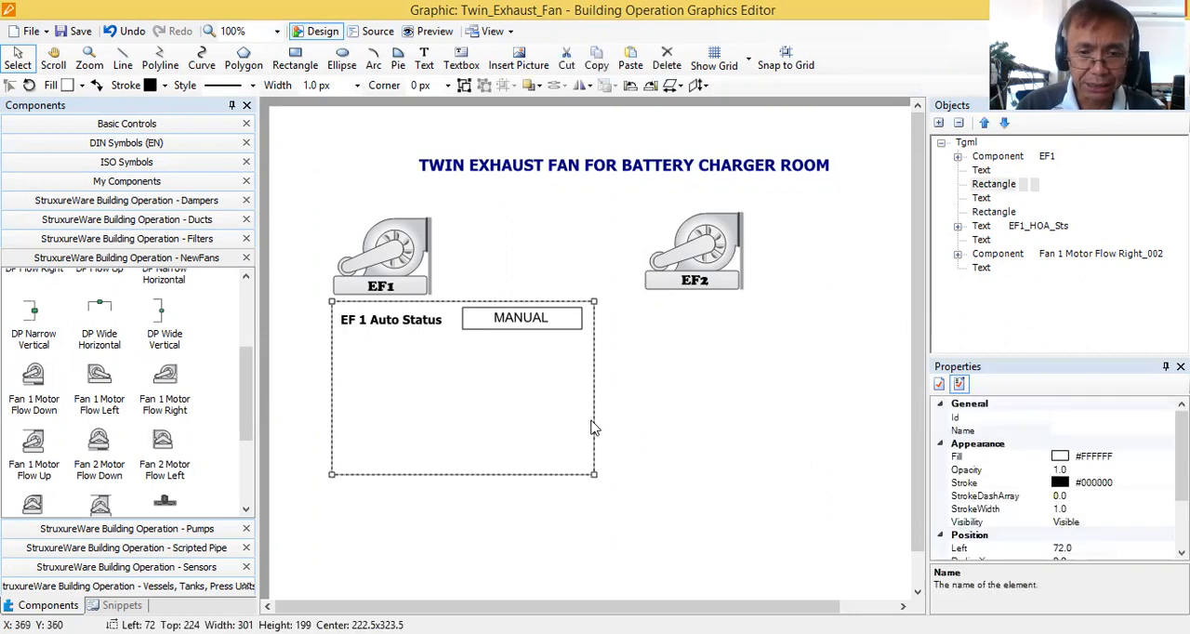
pyautogui.click(569, 330)
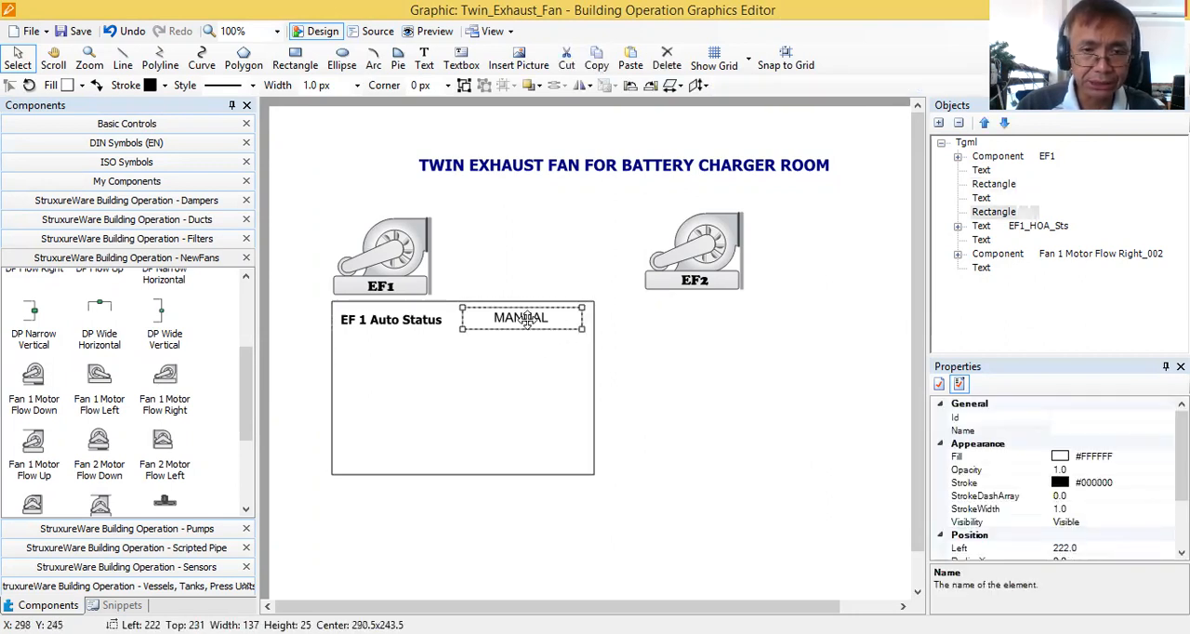
pyautogui.click(526, 319)
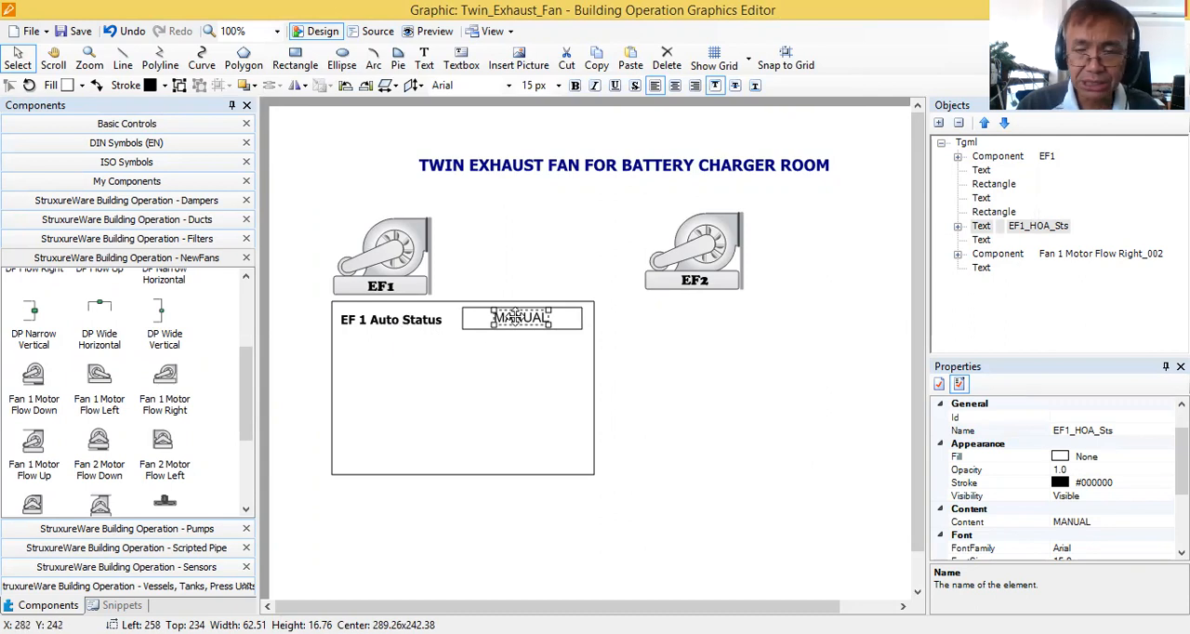
pyautogui.click(391, 324)
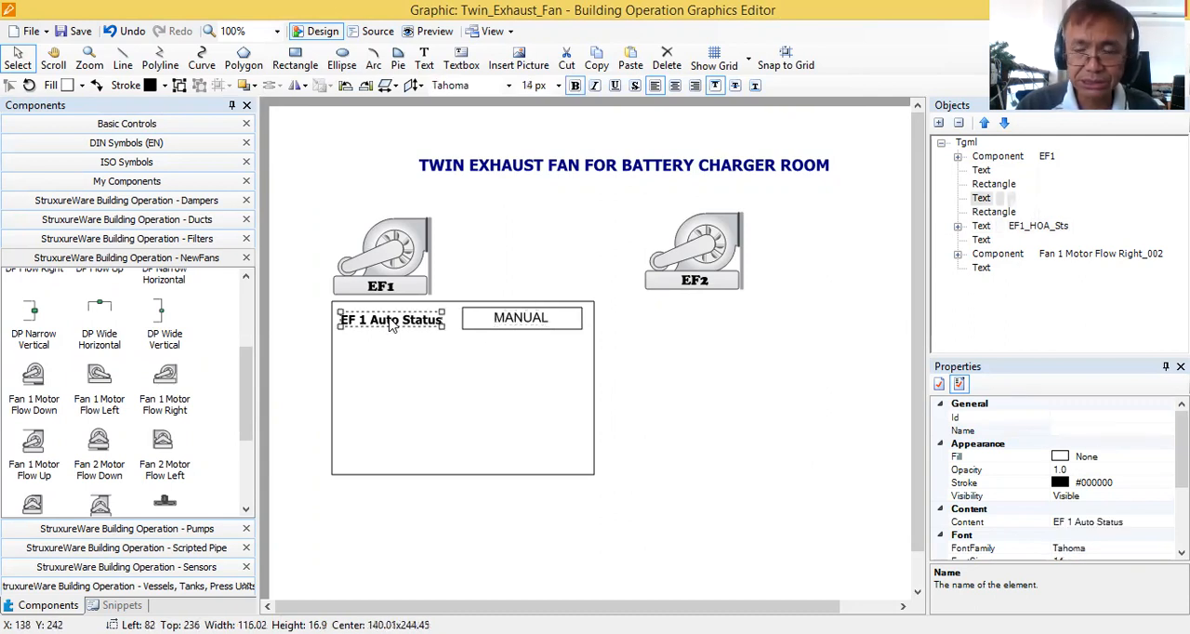
pyautogui.click(669, 537)
pyautogui.moveTo(639, 505); pyautogui.dragTo(318, 299)
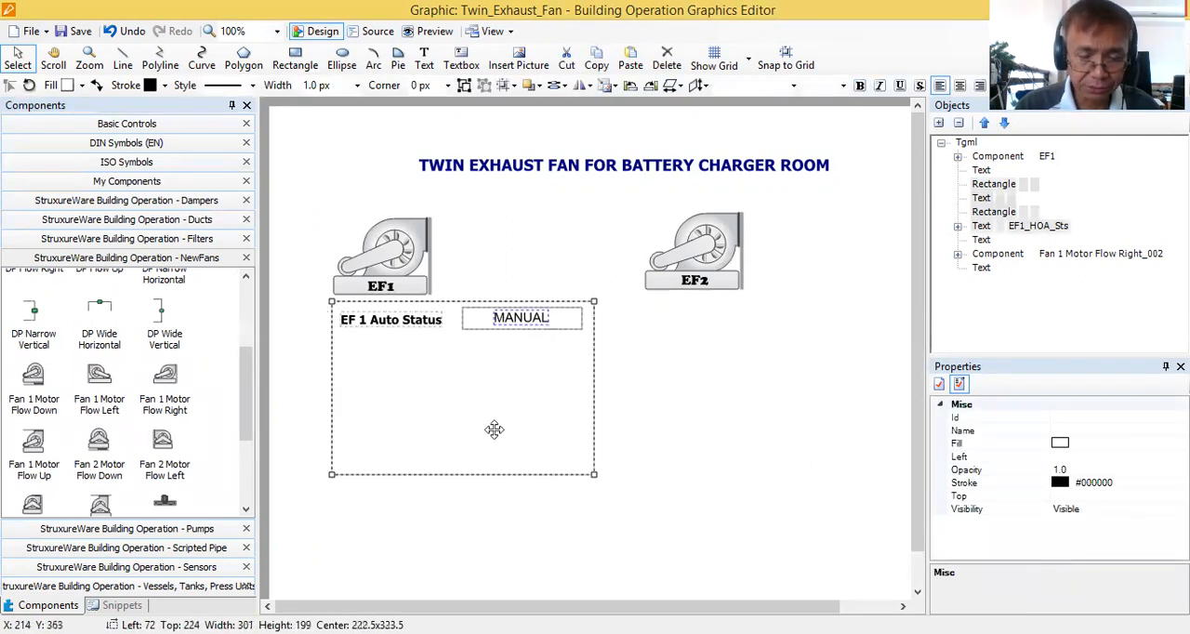
pyautogui.hotkey('ctrl', 'c')
pyautogui.hotkey('ctrl', 'v')
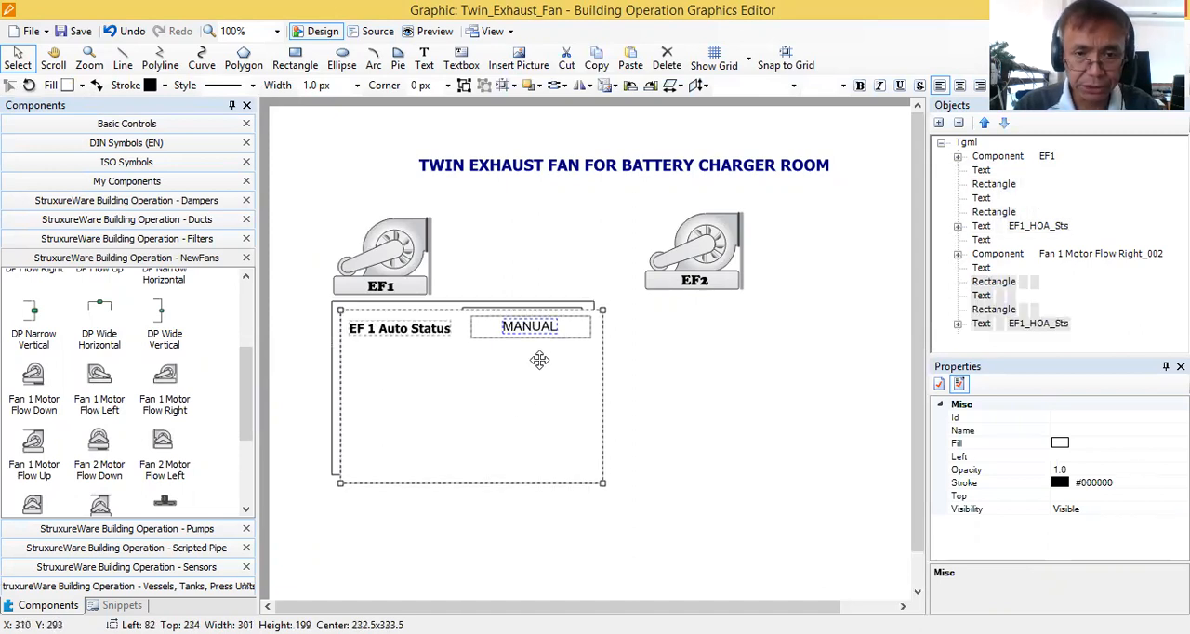
pyautogui.moveTo(459, 329); pyautogui.dragTo(745, 327)
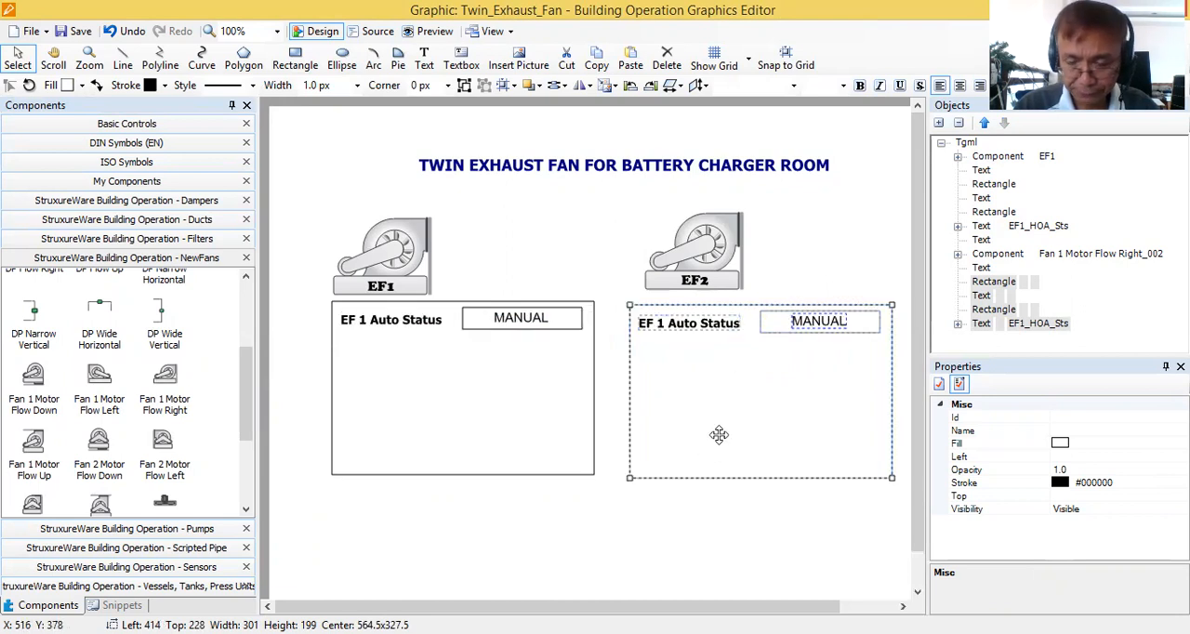
pyautogui.press('Up')
pyautogui.press('Up')
pyautogui.press('Up')
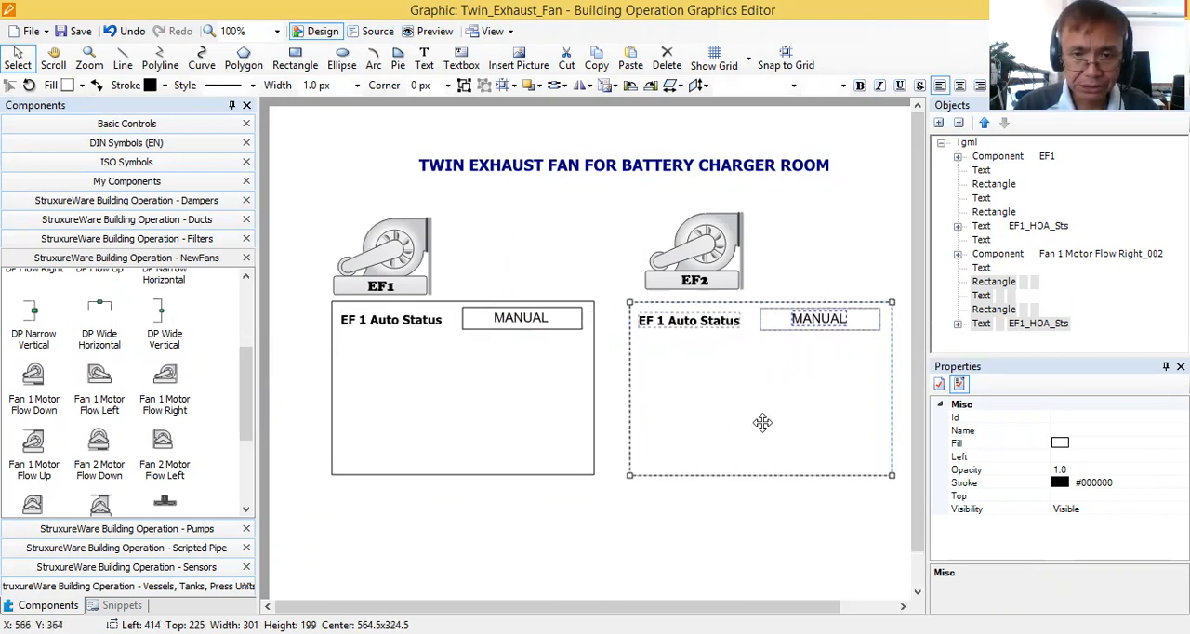
pyautogui.click(664, 523)
# Change the content of the copied status label under the EF2 fan to EF 2 Auto Status.
pyautogui.click(673, 332)
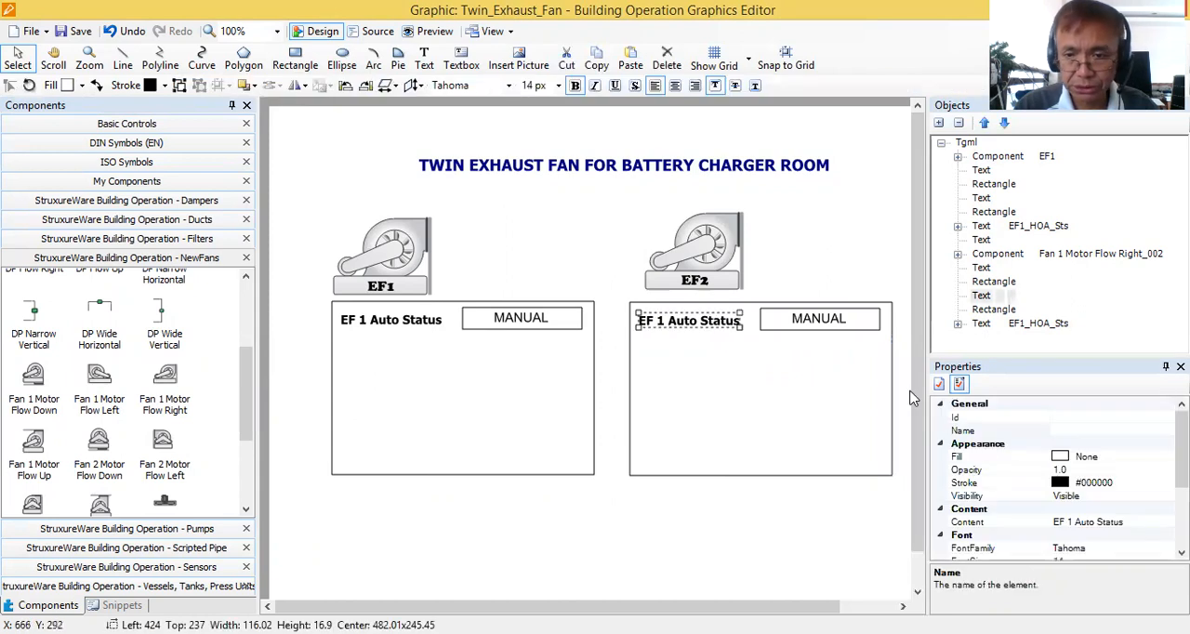
pyautogui.click(1070, 521)
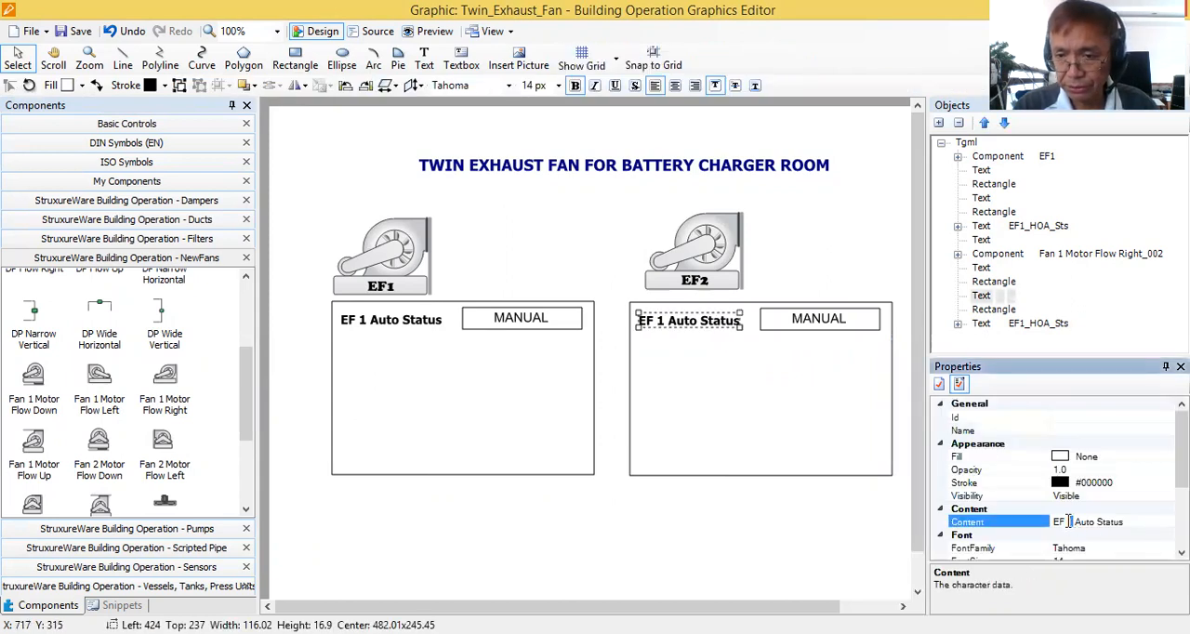
pyautogui.press('BackSpace')
pyautogui.write('2')
pyautogui.click(786, 429)
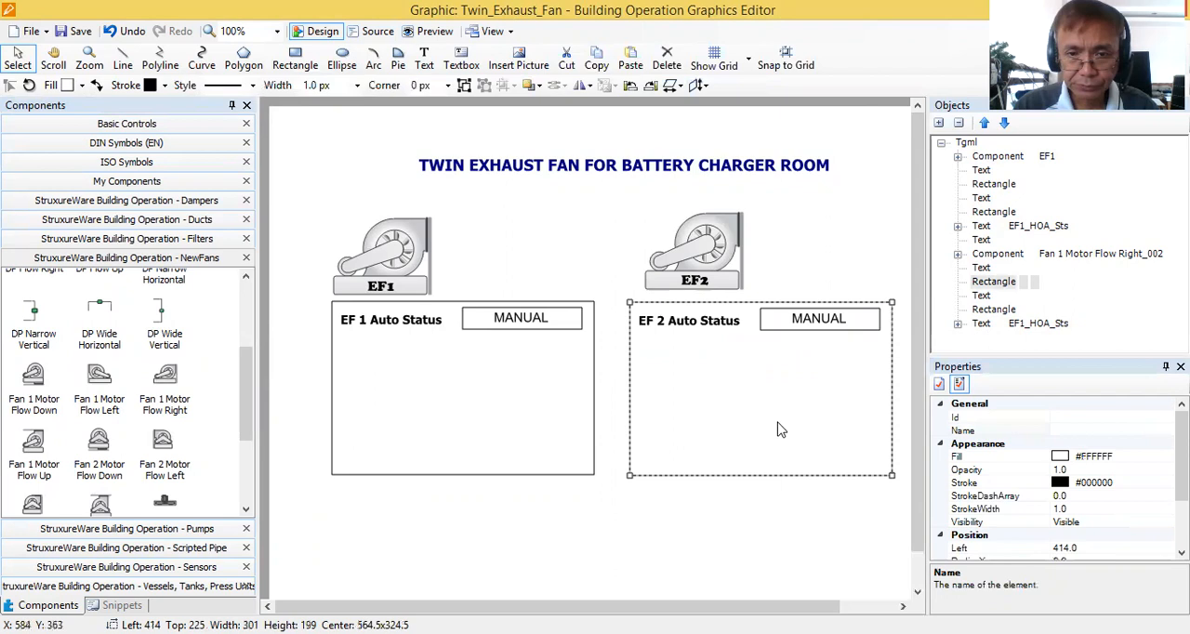
# Replace the copied MANUAL text in the EF 2 box with a DynamicText snippet placed beside the EF2 fan, at about Left 615, Top 170.
pyautogui.click(817, 321)
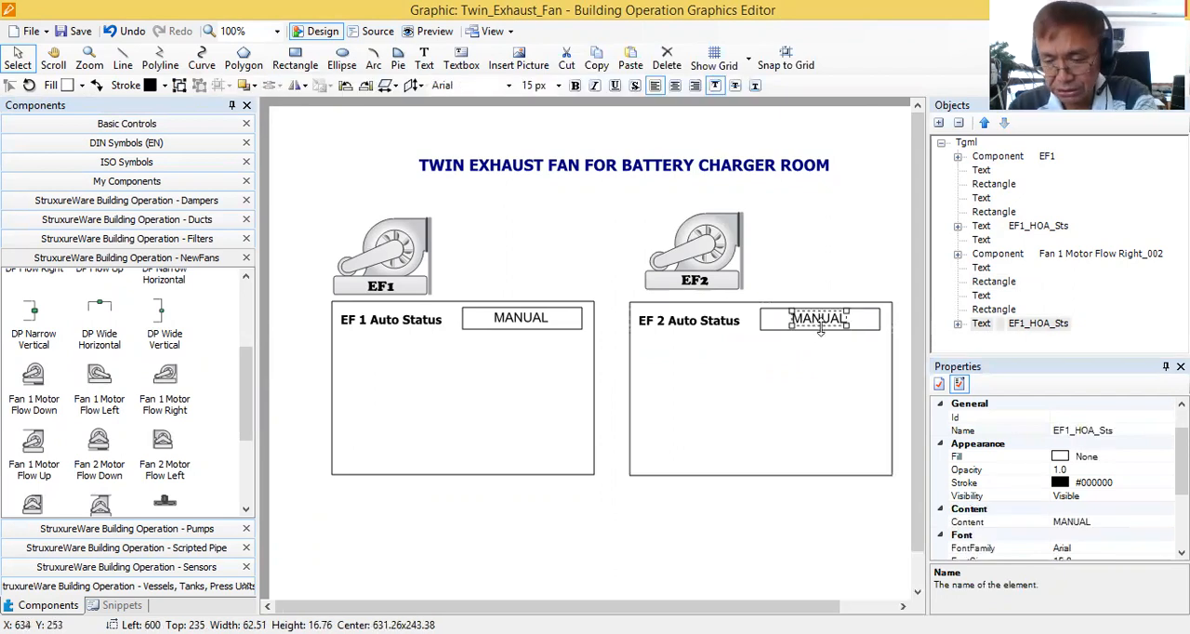
pyautogui.press('Delete')
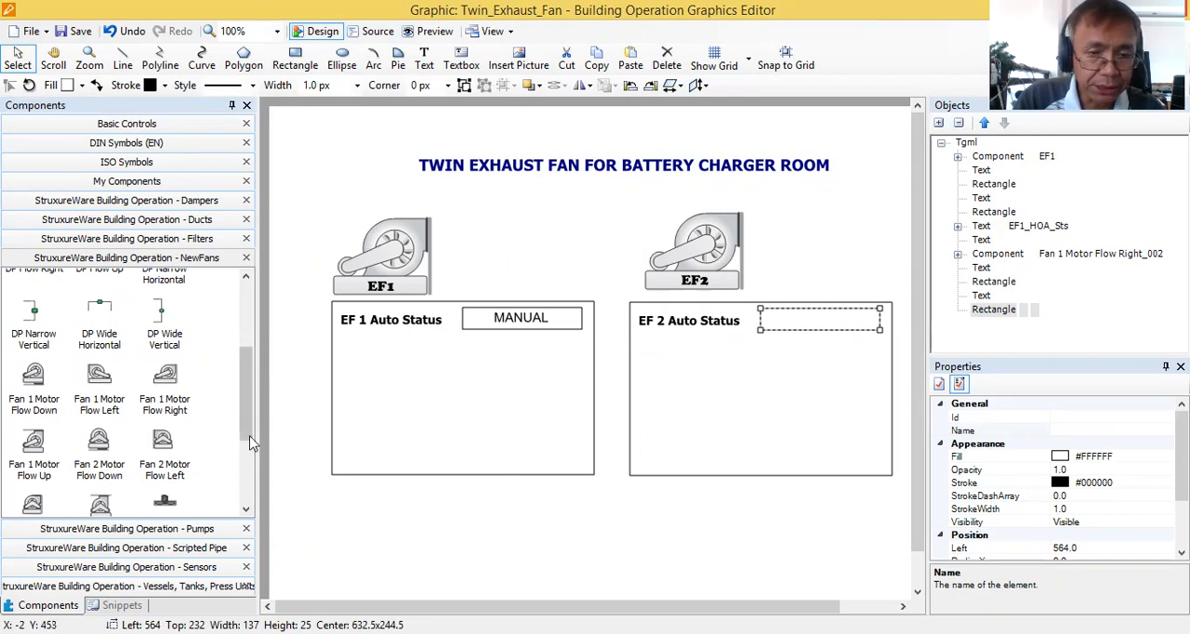
pyautogui.scroll(-3, 249, 427)
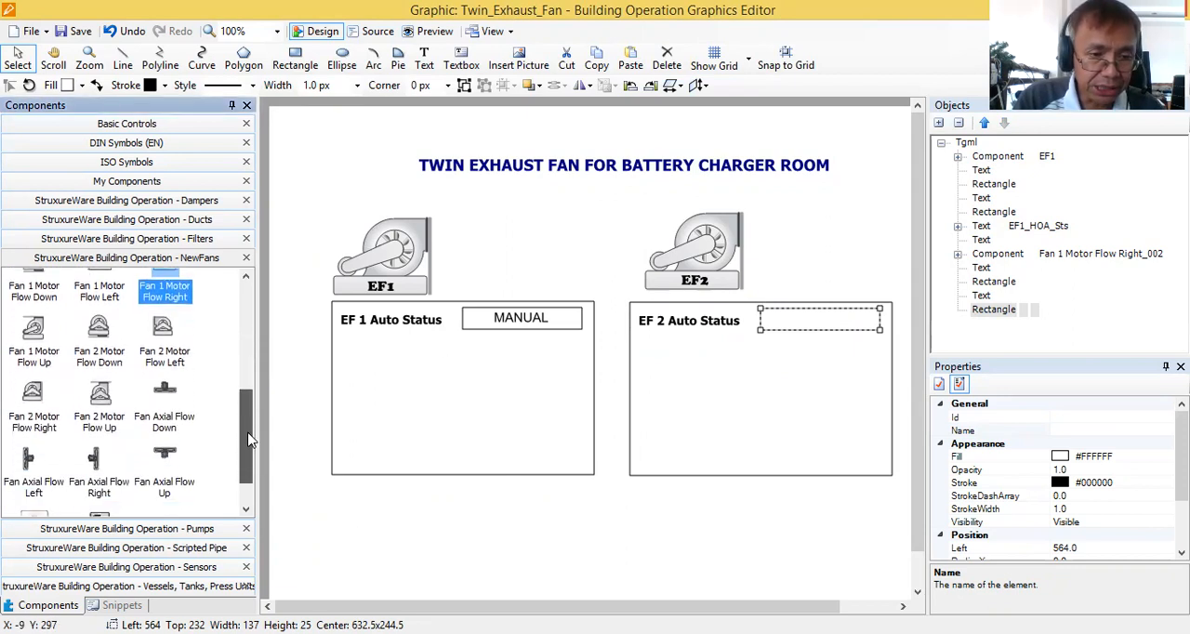
pyautogui.click(122, 605)
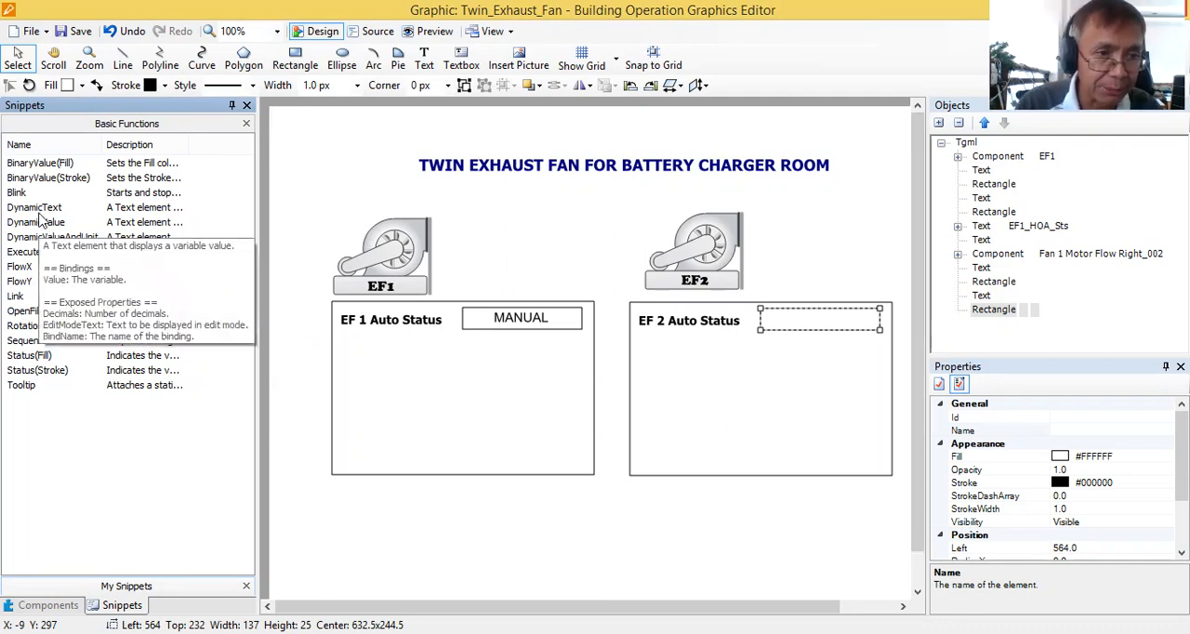
pyautogui.click(39, 213)
pyautogui.moveTo(39, 214); pyautogui.dragTo(818, 264)
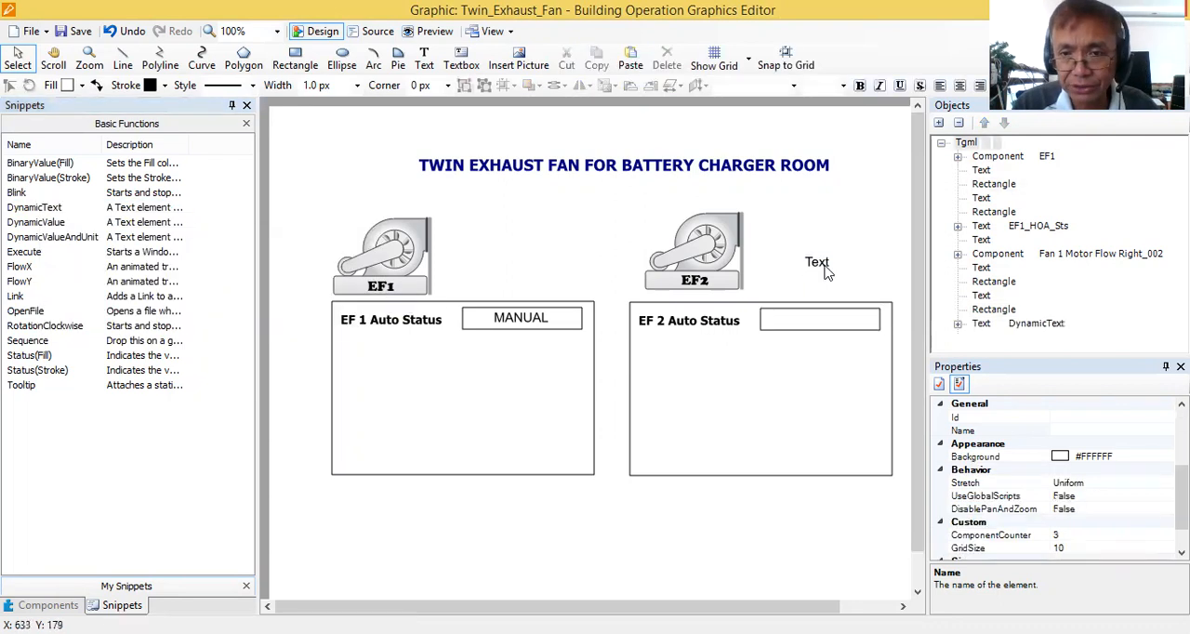
# Rename the dynamic text beside the EF2 fan as EF2_HOA_Sts.
pyautogui.click(817, 264)
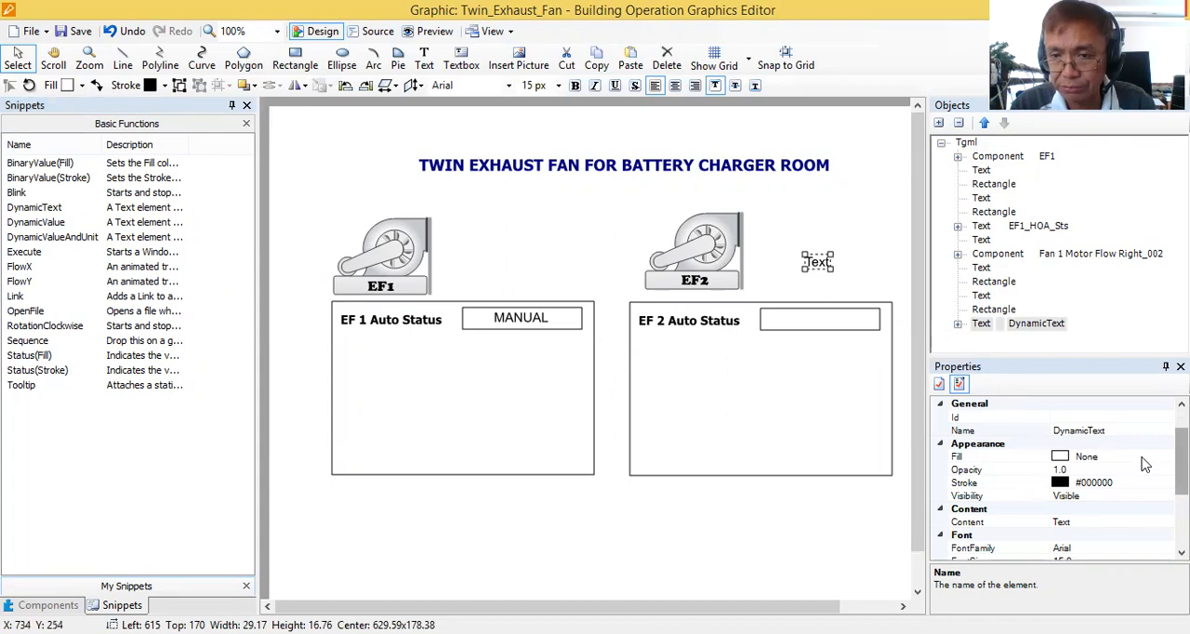
pyautogui.click(1096, 430)
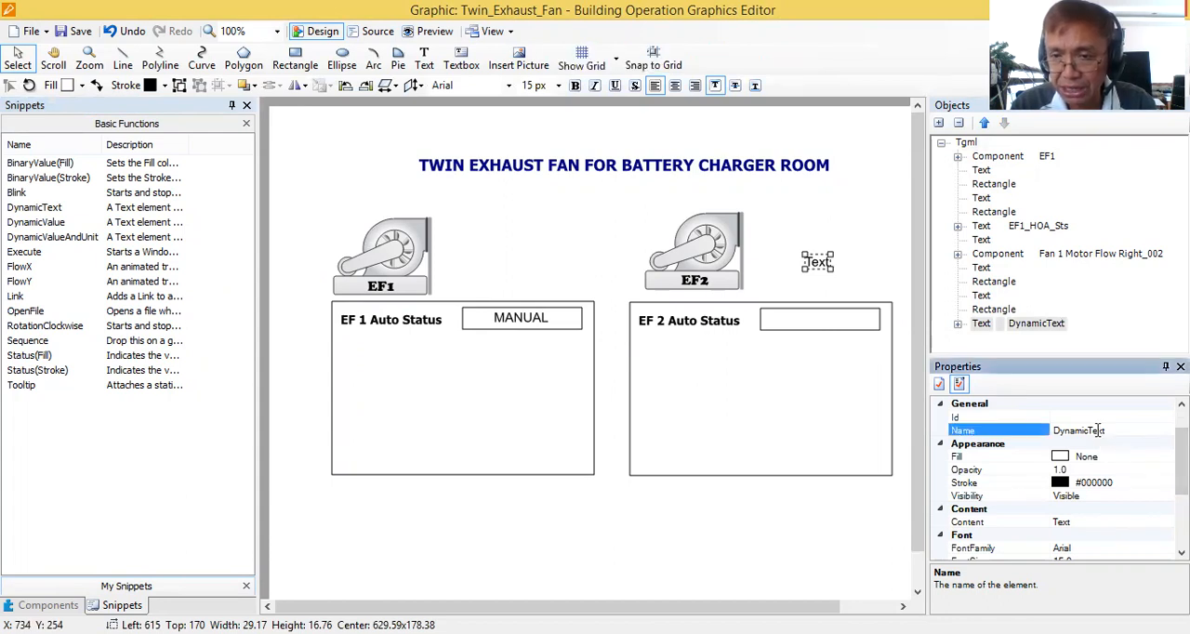
pyautogui.moveTo(1116, 427); pyautogui.dragTo(1032, 430)
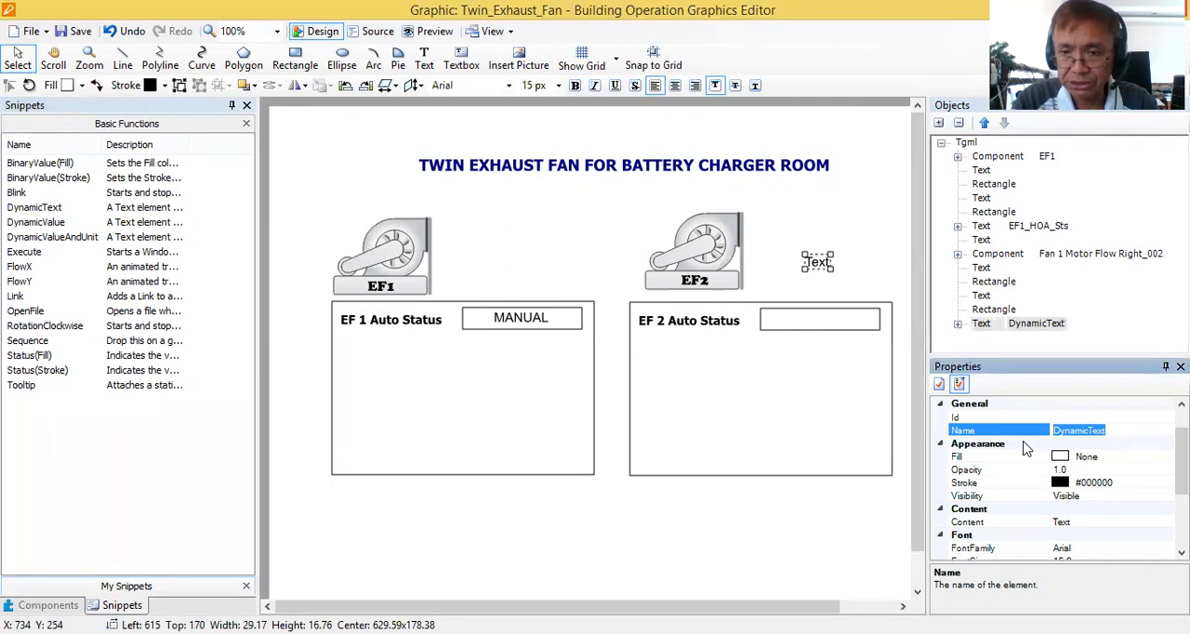
pyautogui.write('EF2')
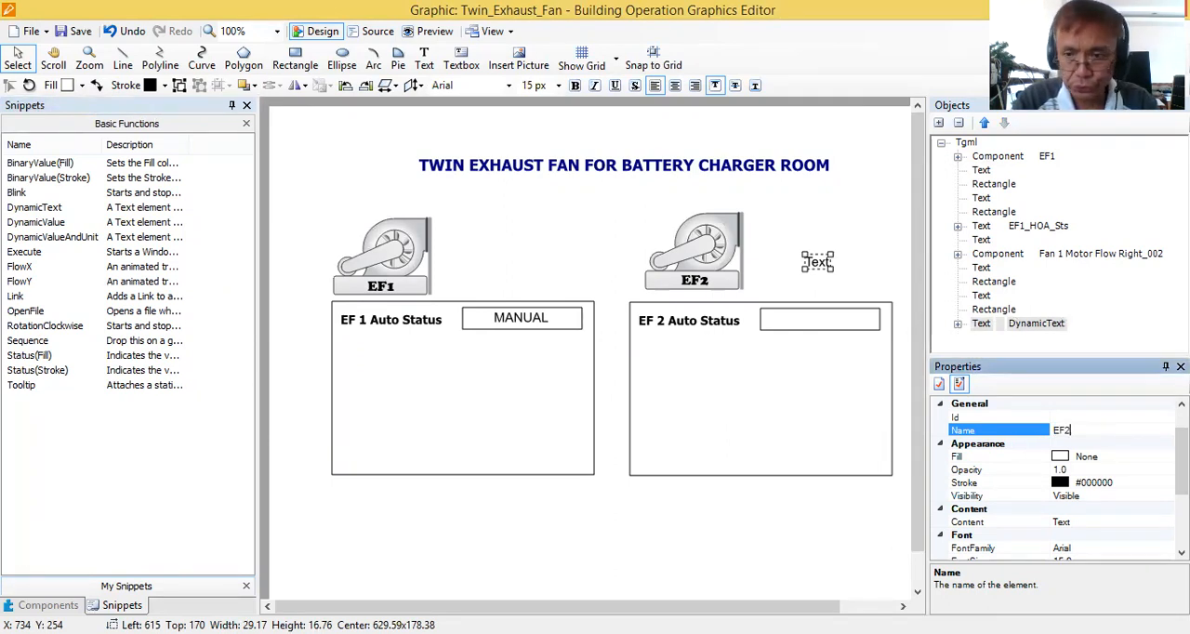
pyautogui.write('_HO')
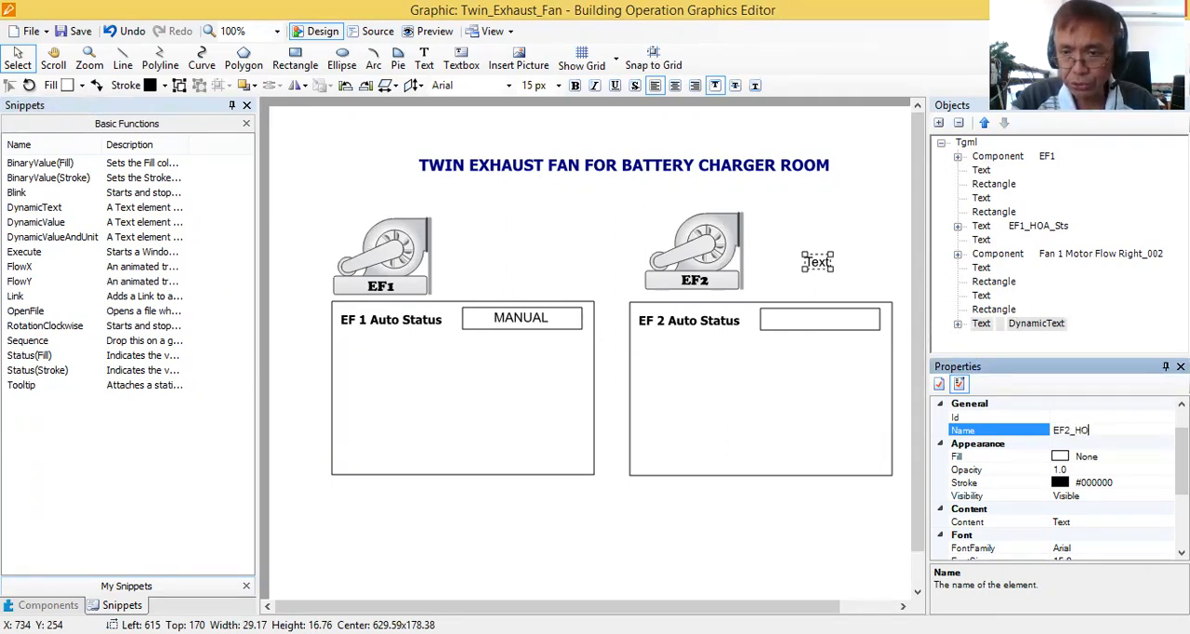
pyautogui.write('A_Sts')
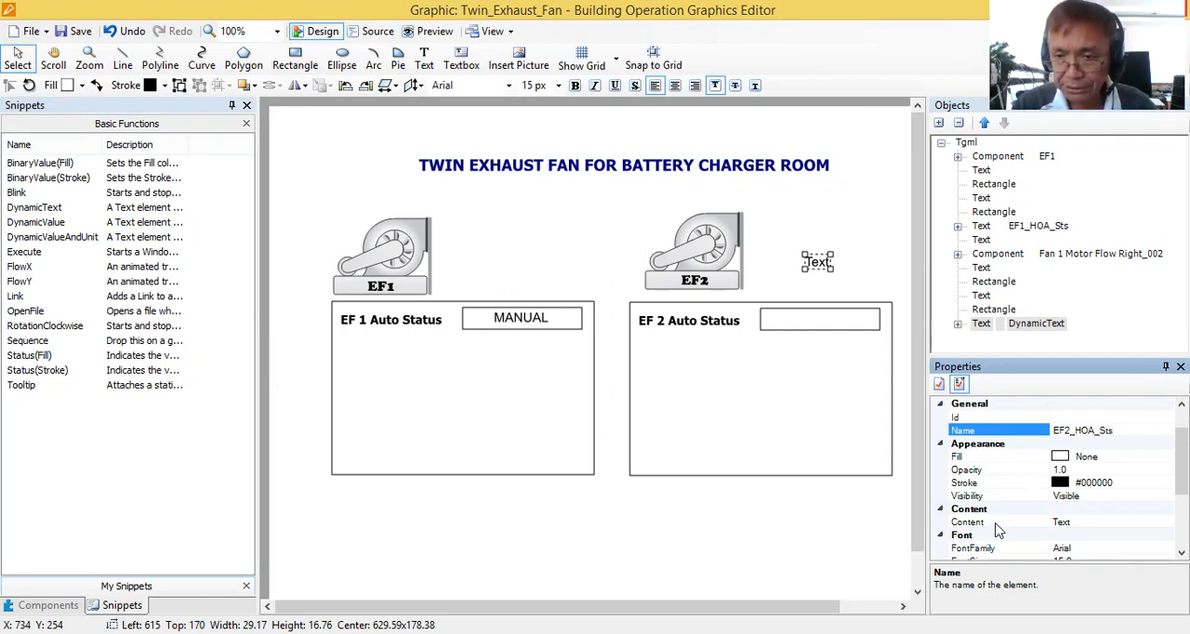
# Change the content of the EF2_HOA_Sts dynamic text to MANUAL.
pyautogui.click(1075, 522)
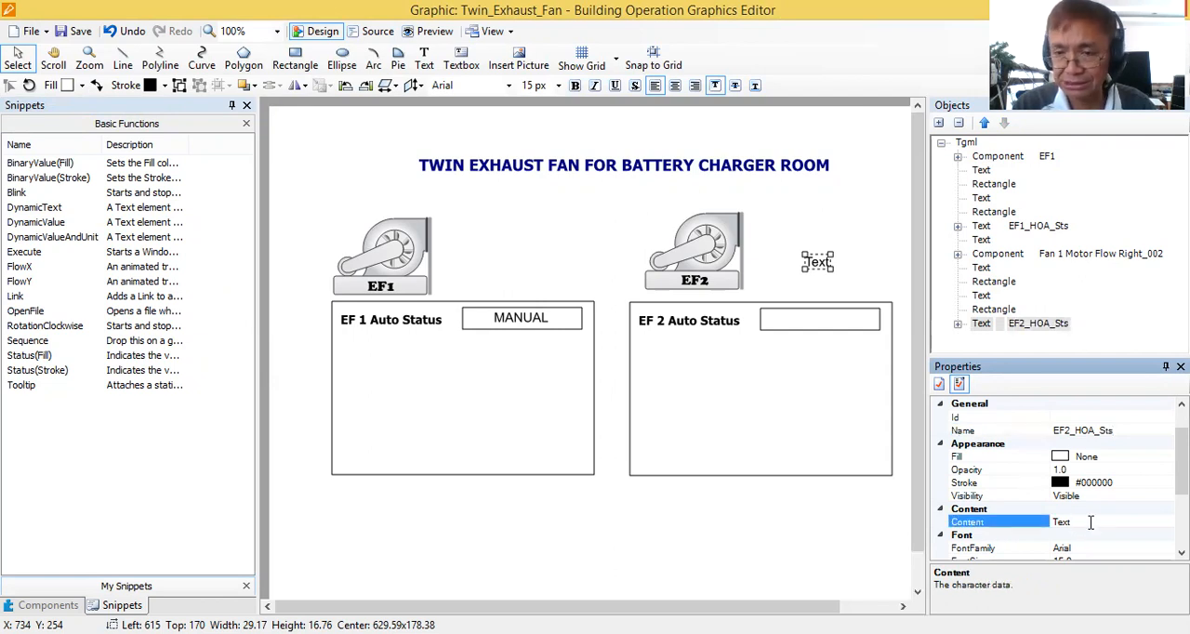
pyautogui.click(1080, 523)
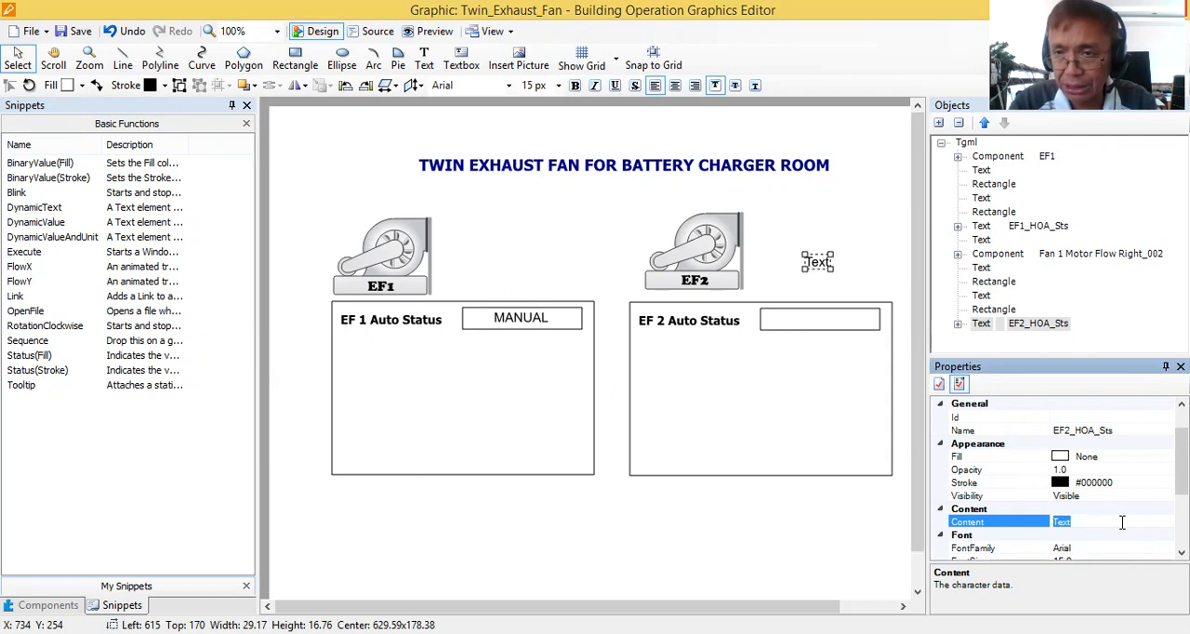
pyautogui.write('MAN')
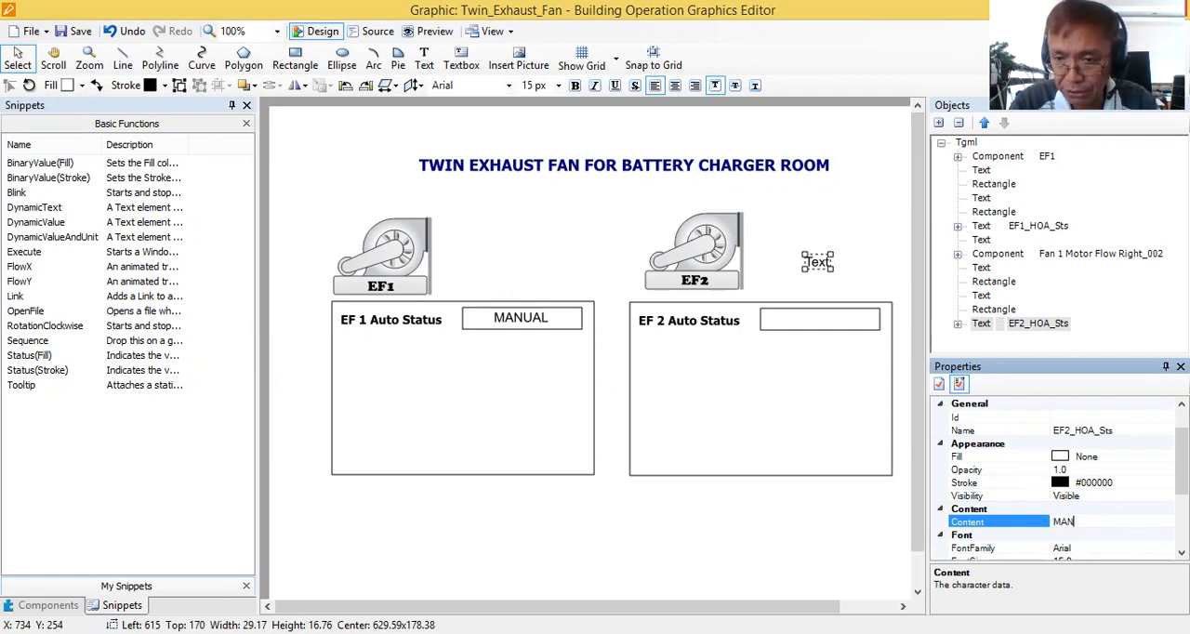
pyautogui.write('UAL')
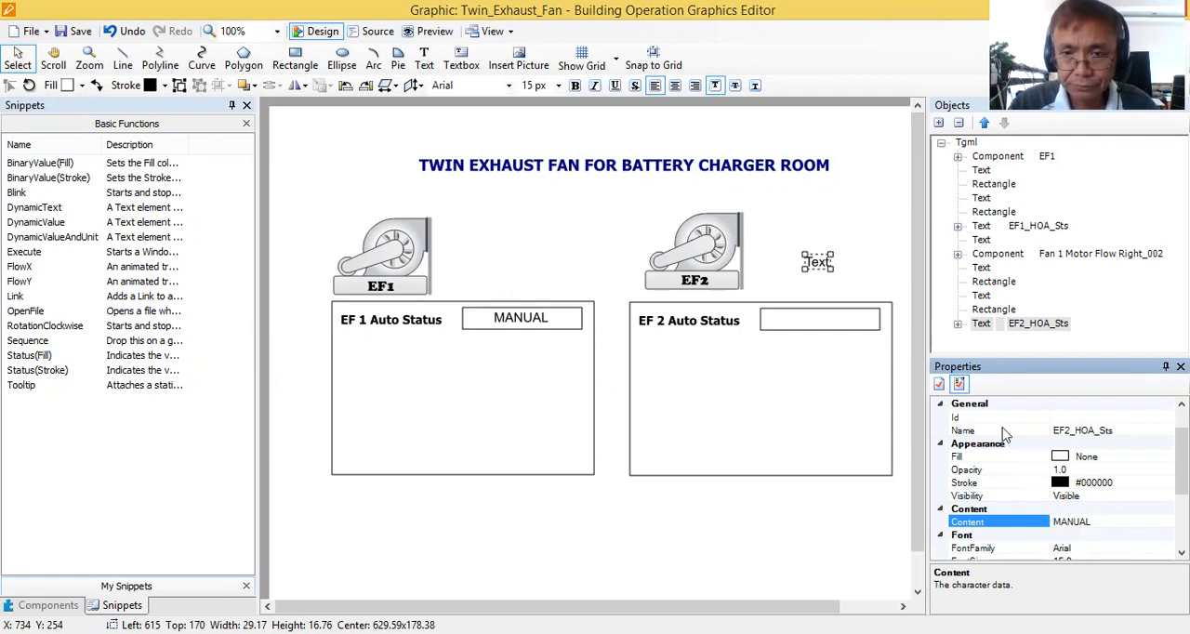
# Move the EF2_HOA_Sts text into the small box beside the EF 2 Auto Status label, at about Left 602, Top 236.
pyautogui.click(842, 282)
pyautogui.moveTo(826, 268); pyautogui.dragTo(825, 323)
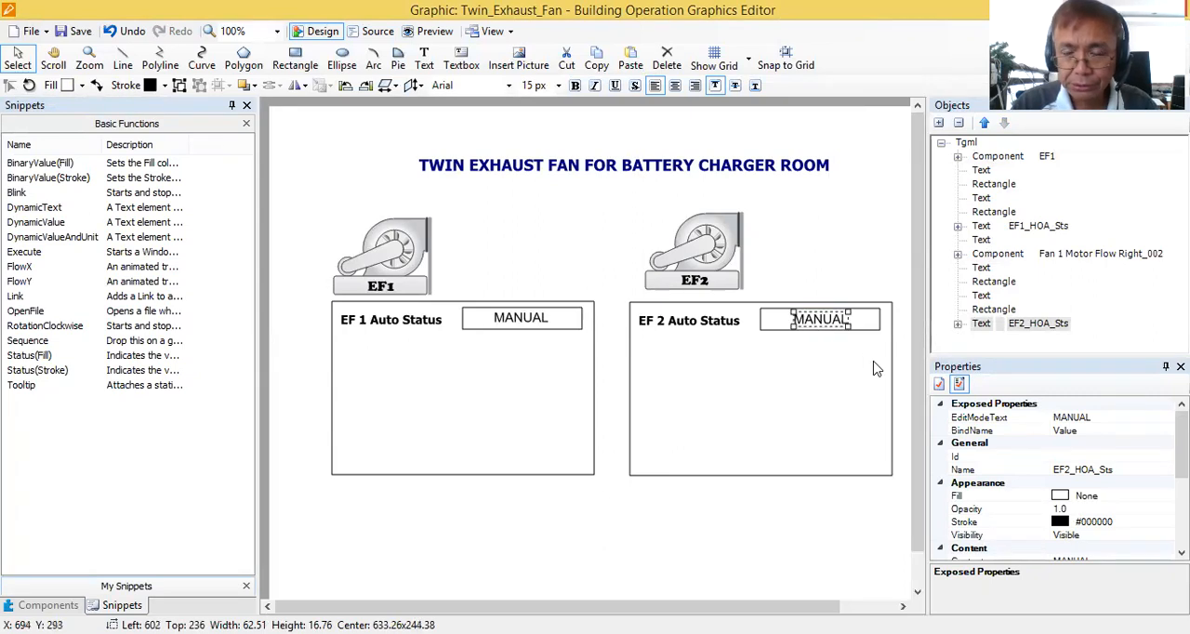
pyautogui.click(855, 269)
pyautogui.click(826, 324)
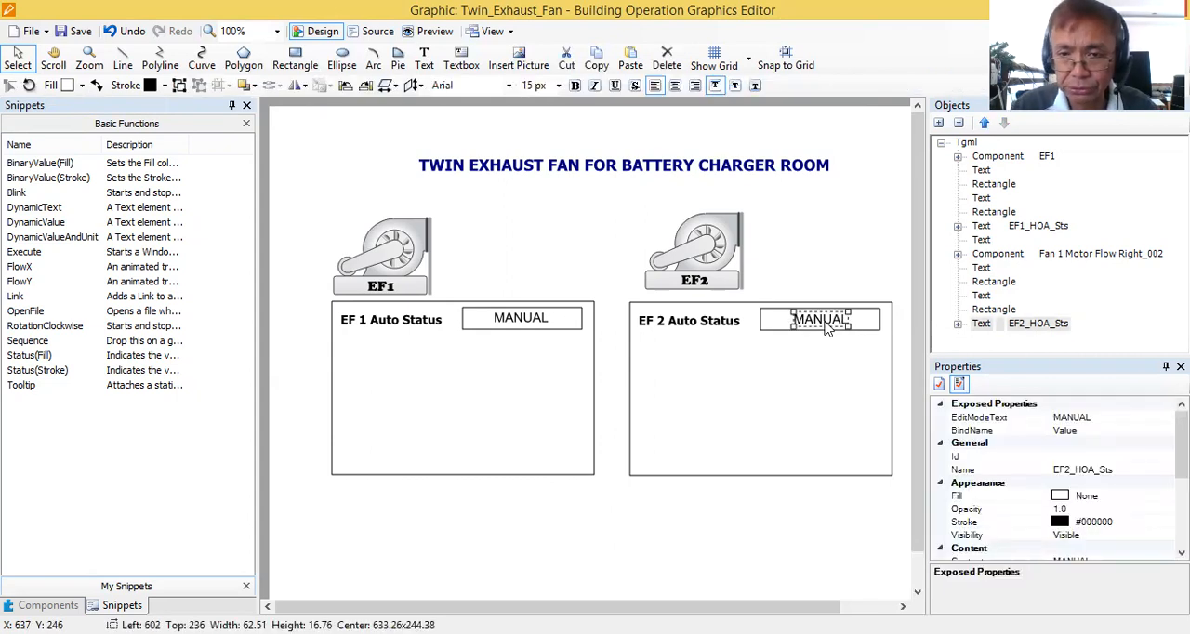
pyautogui.rightClick(825, 325)
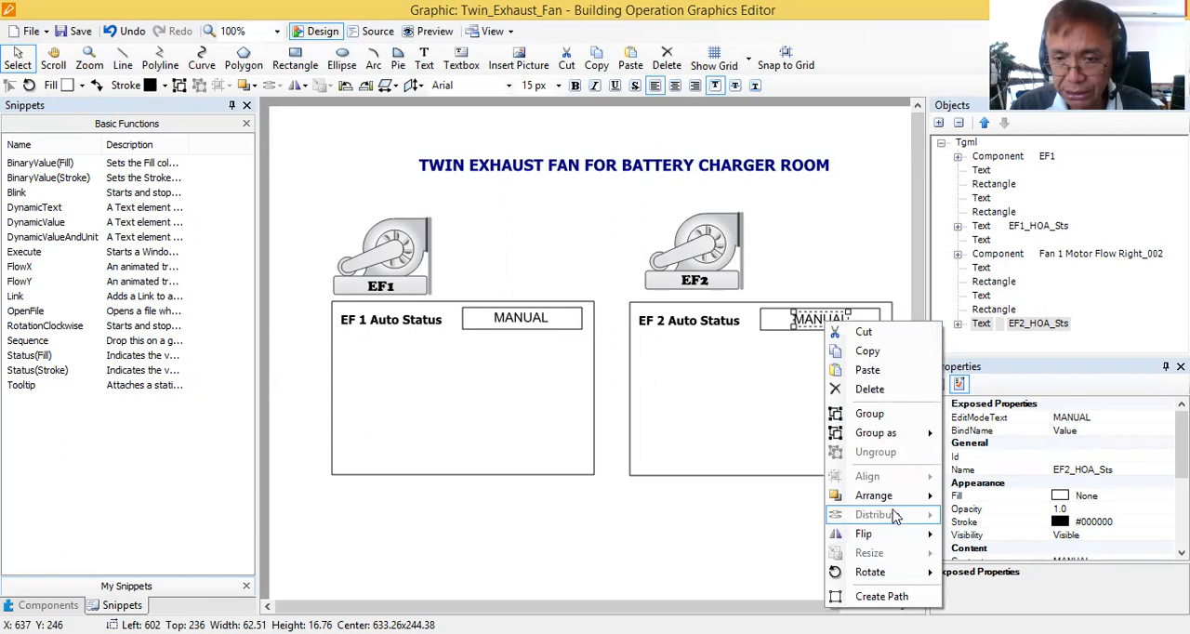
pyautogui.moveTo(898, 498)
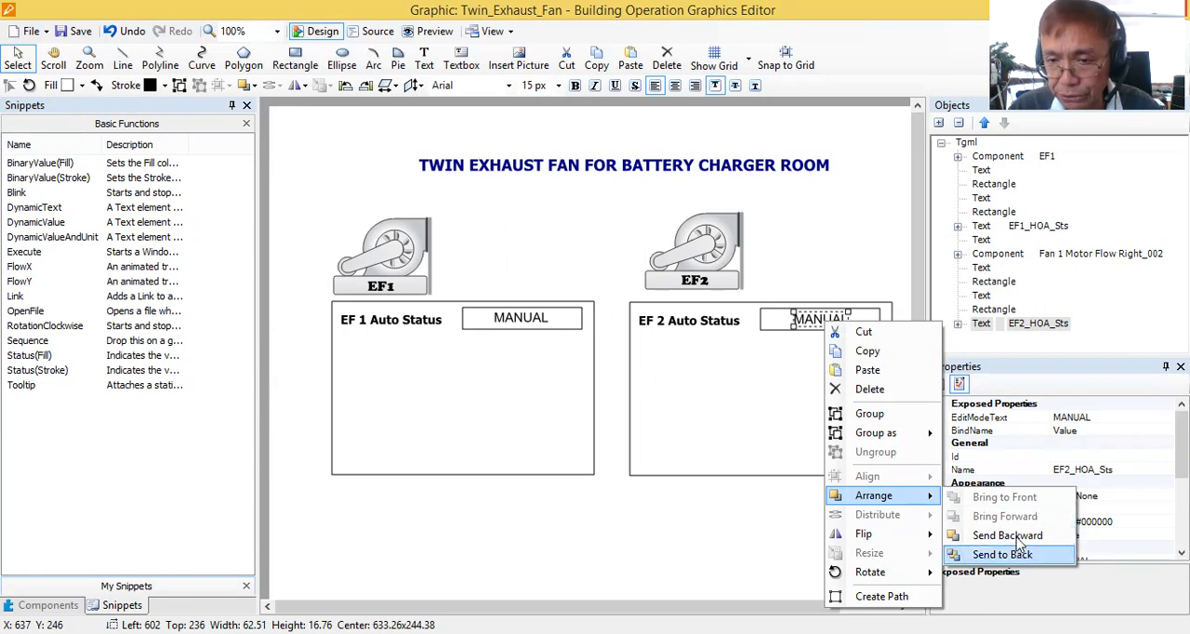
pyautogui.click(766, 428)
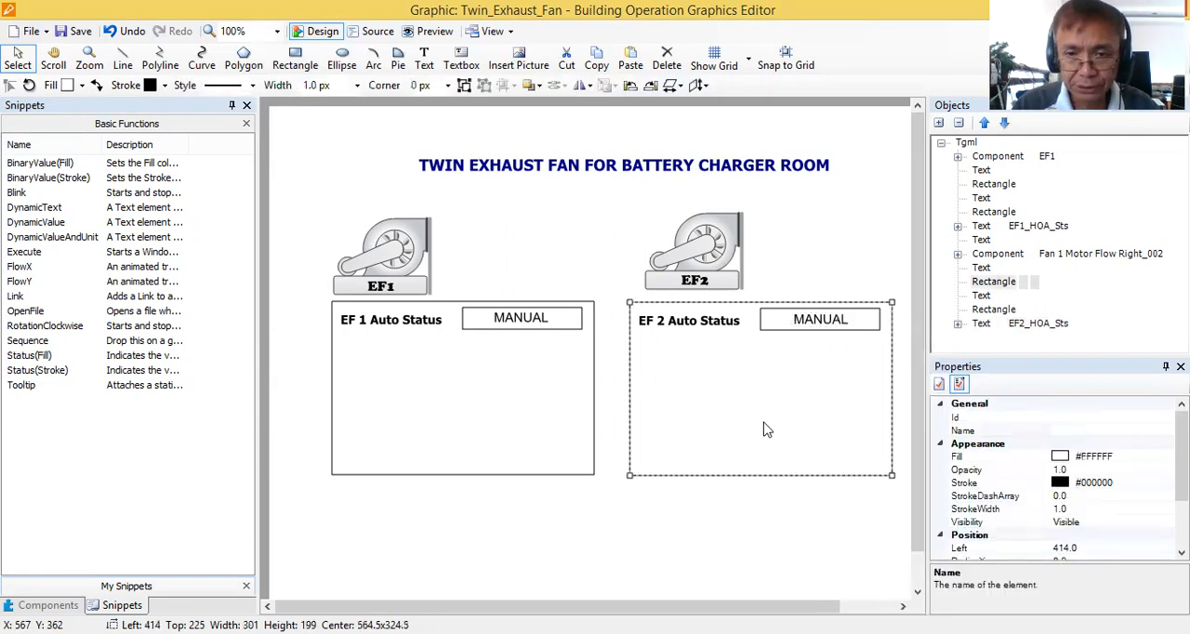
pyautogui.click(830, 325)
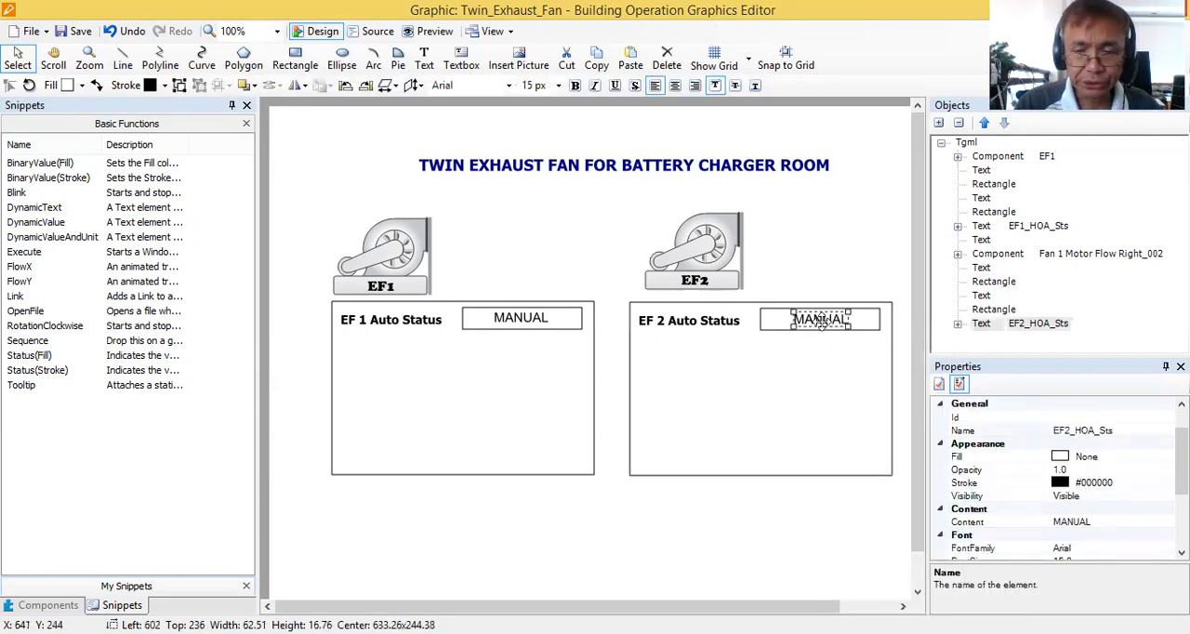
pyautogui.click(398, 320)
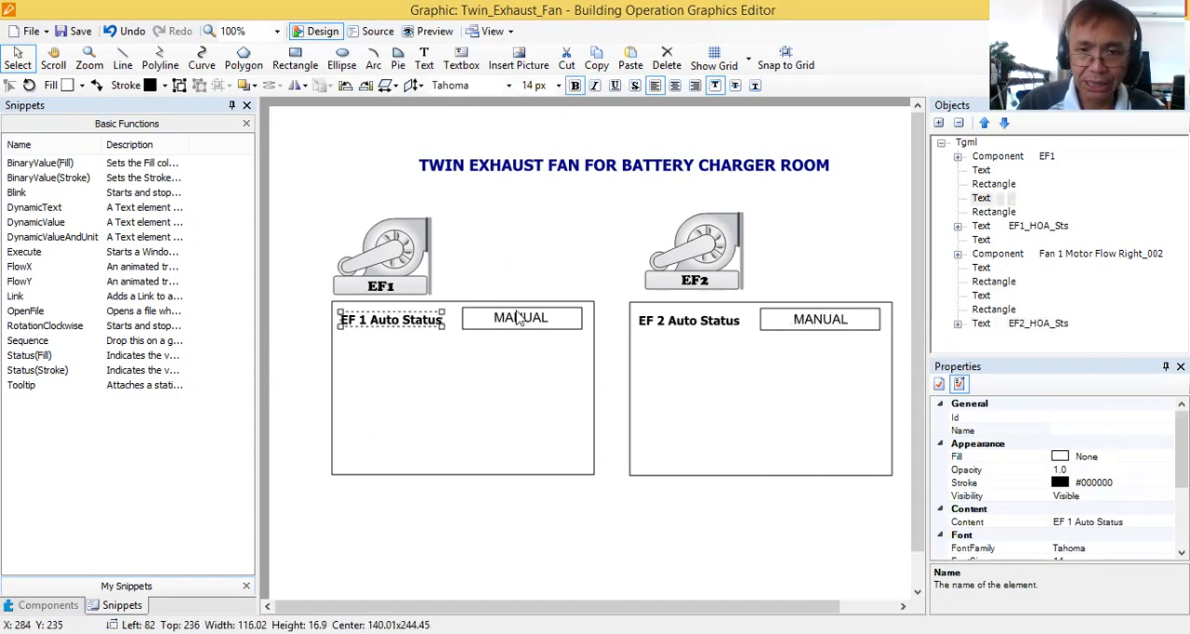
pyautogui.click(517, 316)
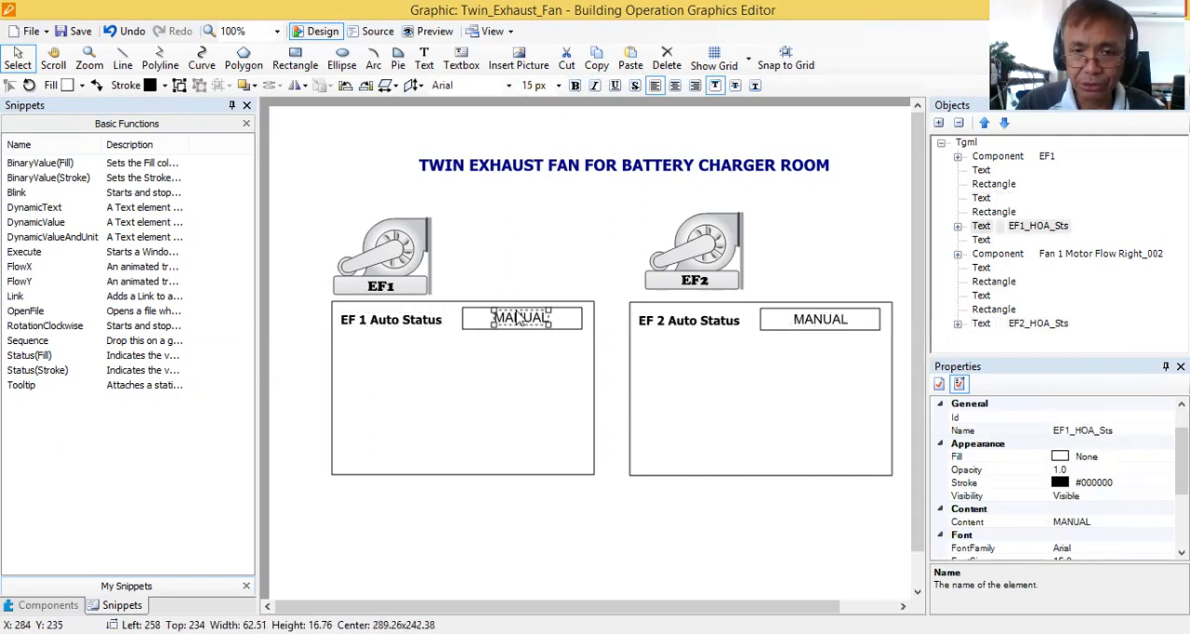
pyautogui.click(618, 357)
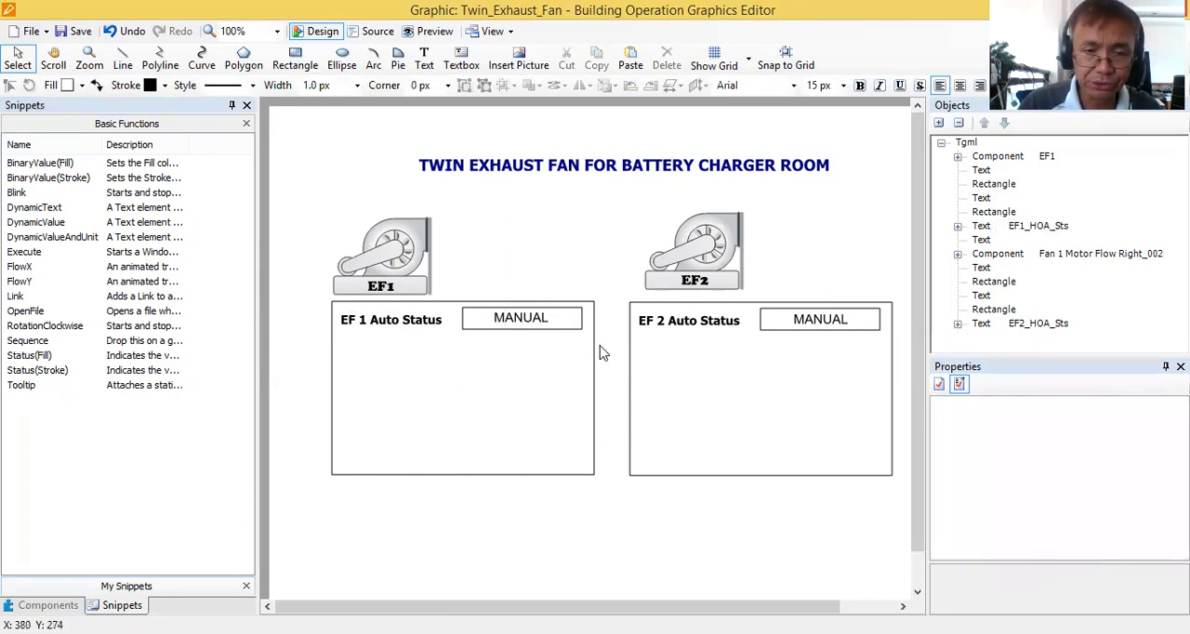
pyautogui.click(821, 324)
pyautogui.moveTo(1181, 444); pyautogui.dragTo(1181, 493)
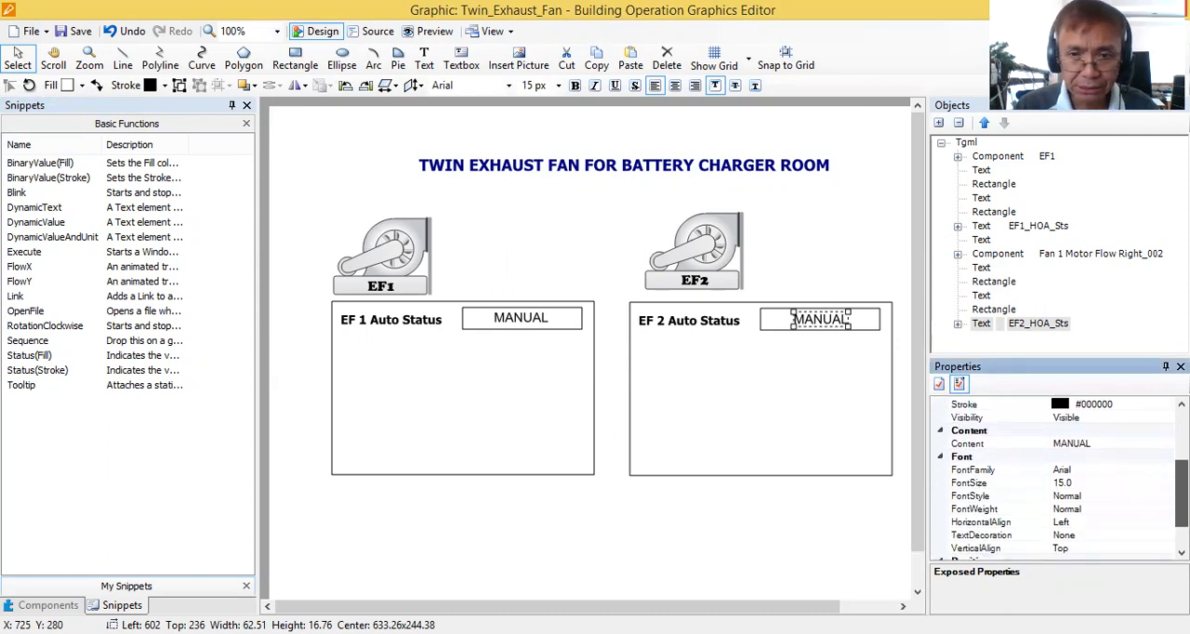
# Set the font of the MANUAL text in the EF 1 status box to Tahoma, size 14.
pyautogui.click(540, 321)
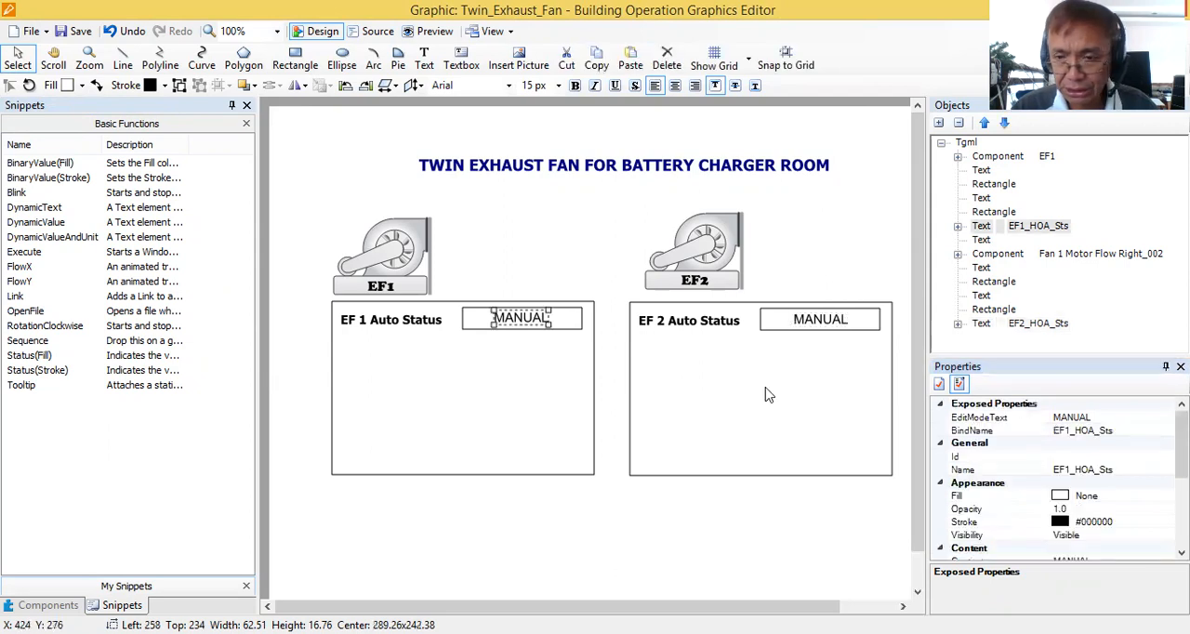
pyautogui.scroll(-3, 1059, 477)
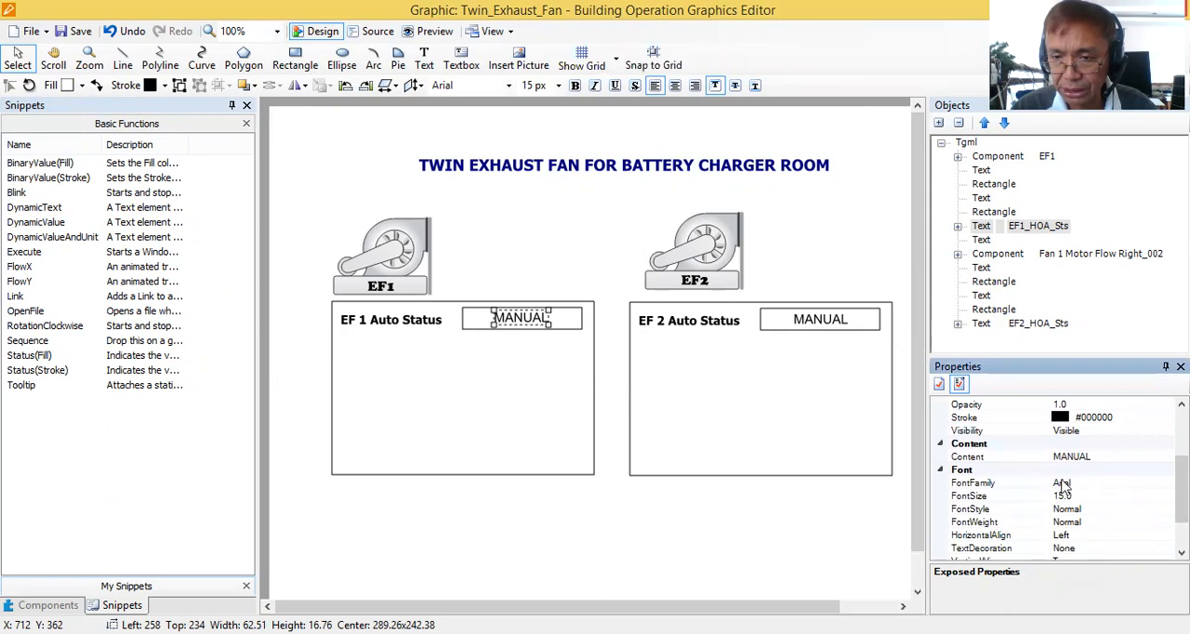
pyautogui.click(1065, 482)
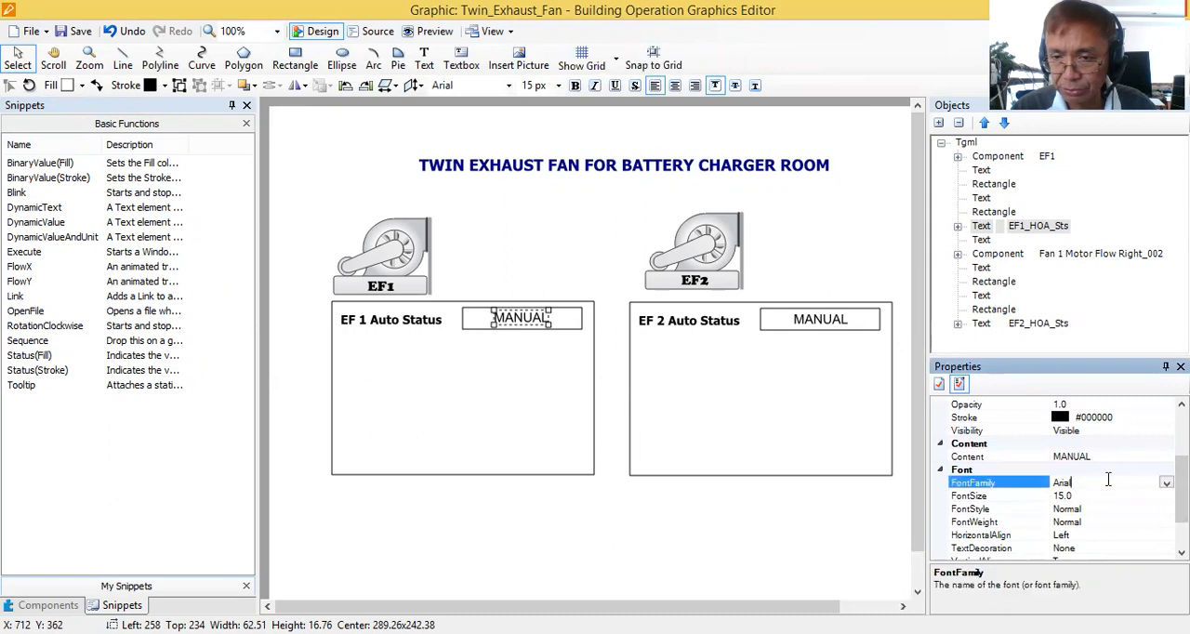
pyautogui.click(1165, 482)
pyautogui.press('t')
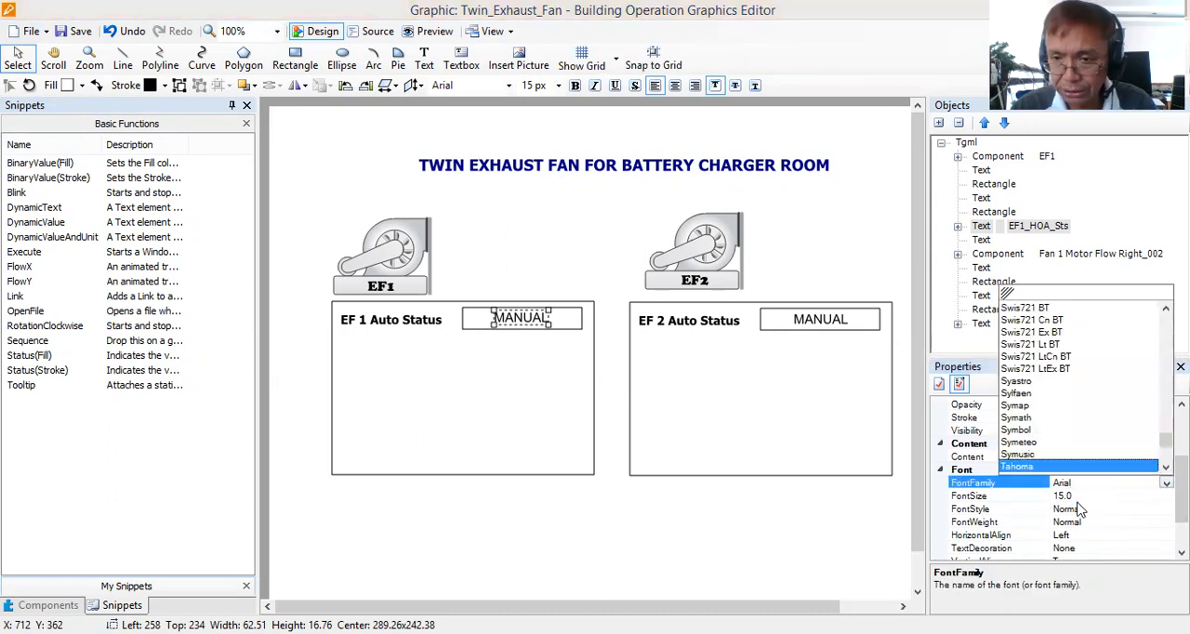
pyautogui.click(1078, 498)
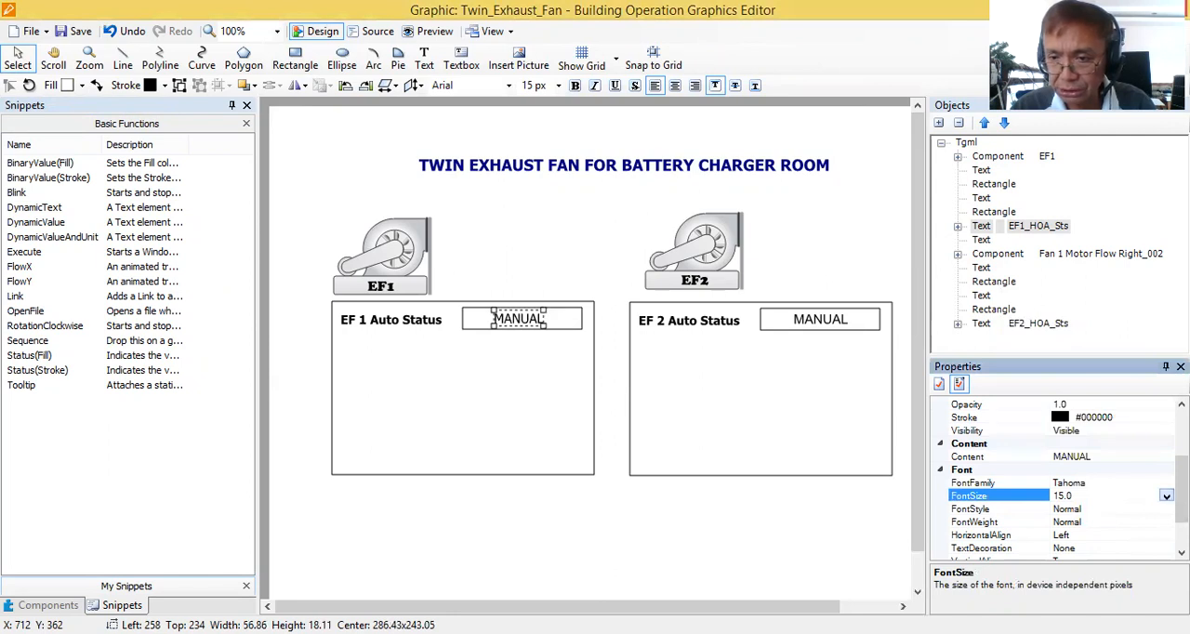
pyautogui.click(1166, 496)
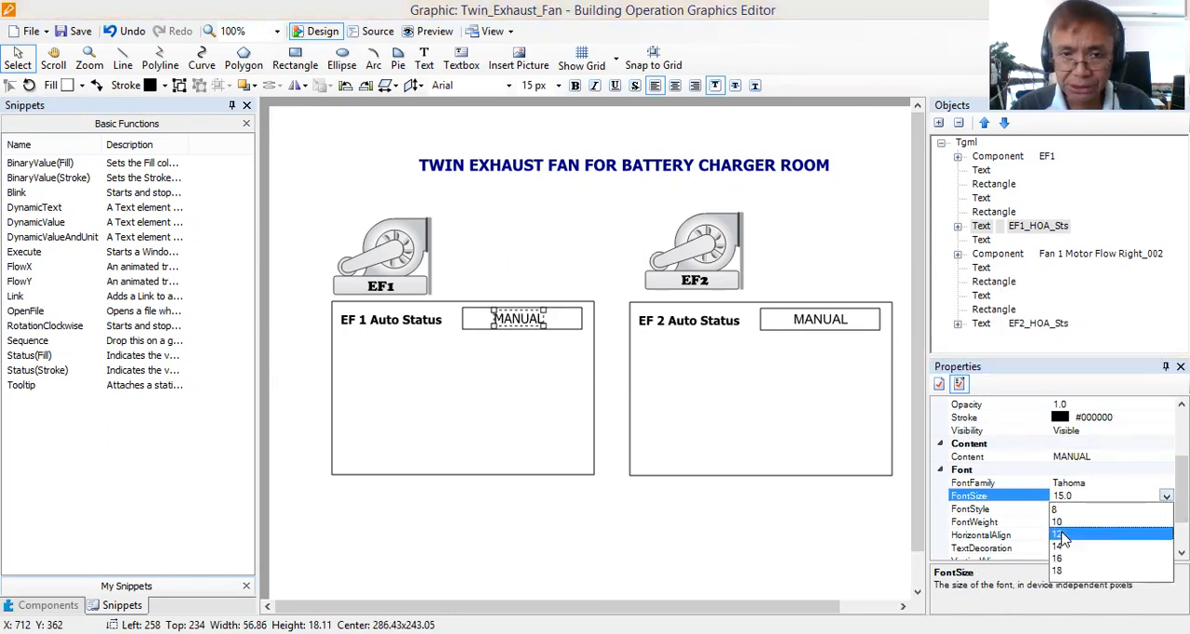
pyautogui.click(1063, 535)
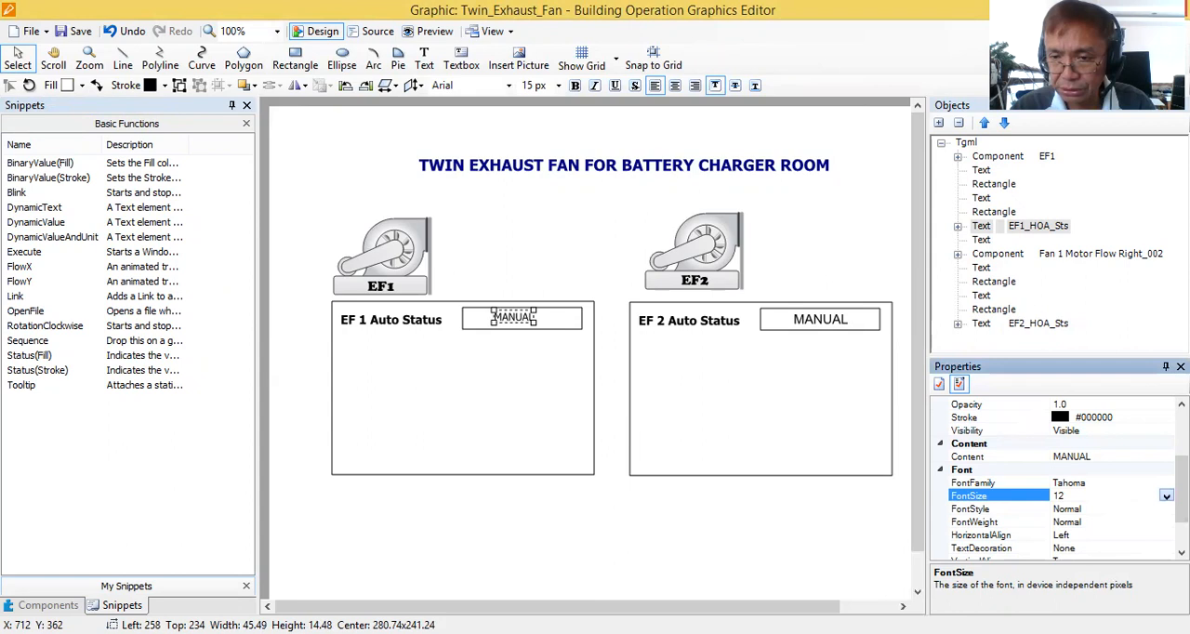
pyautogui.click(1165, 496)
pyautogui.click(1064, 548)
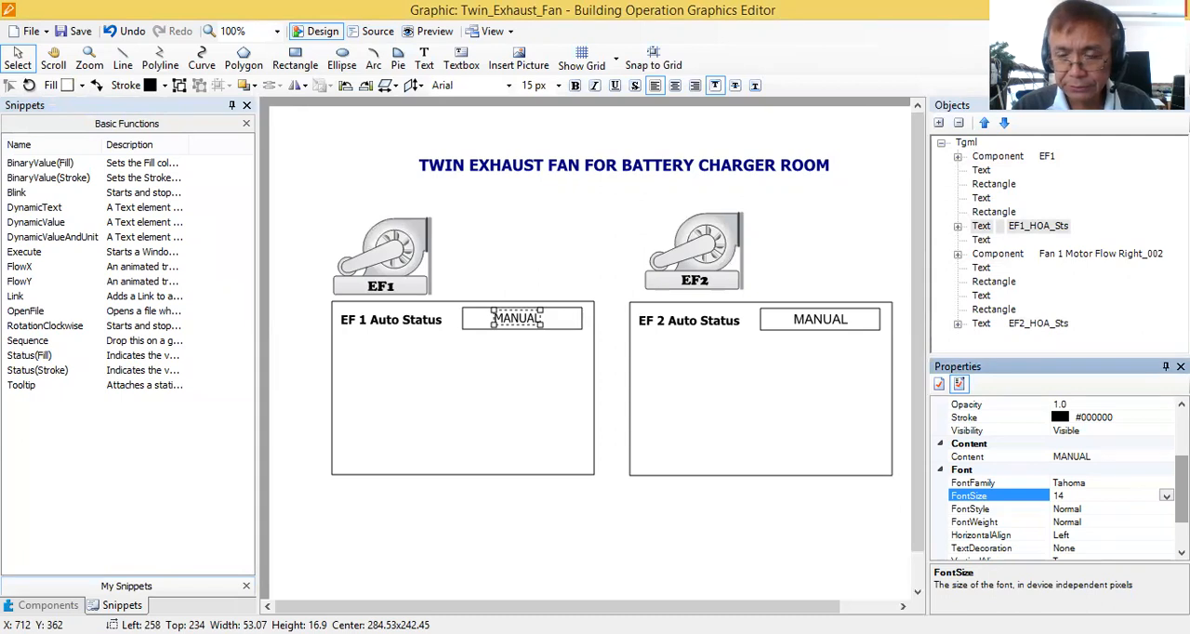
# Set the font of the MANUAL text in the EF 2 status box to Tahoma, size 14.
pyautogui.click(830, 327)
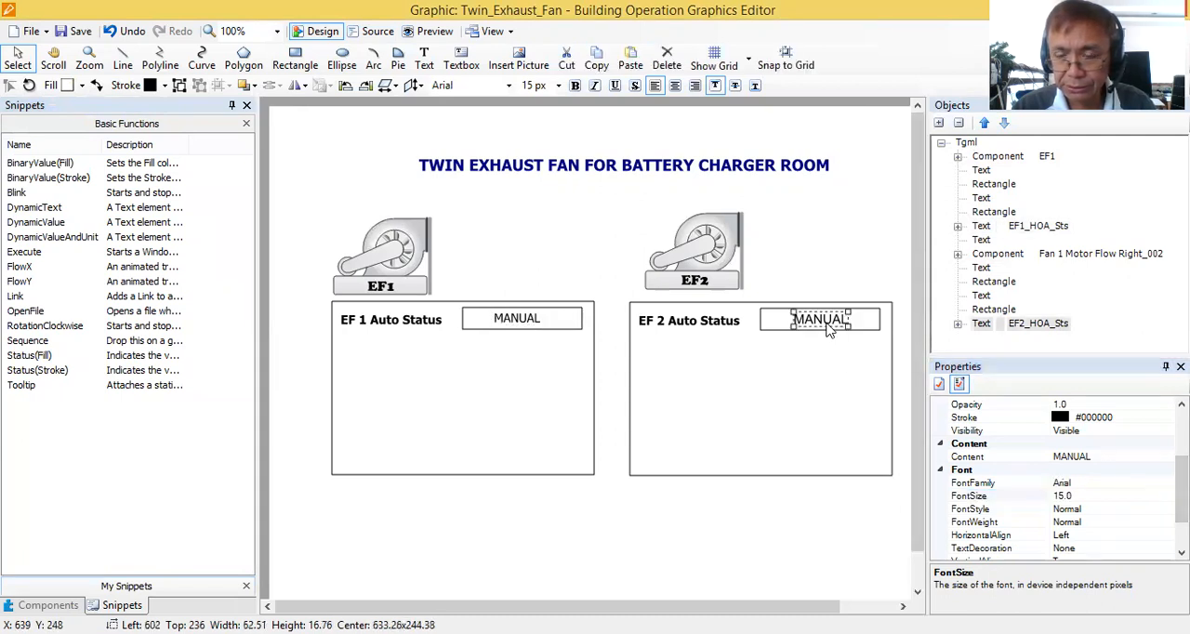
pyautogui.click(835, 366)
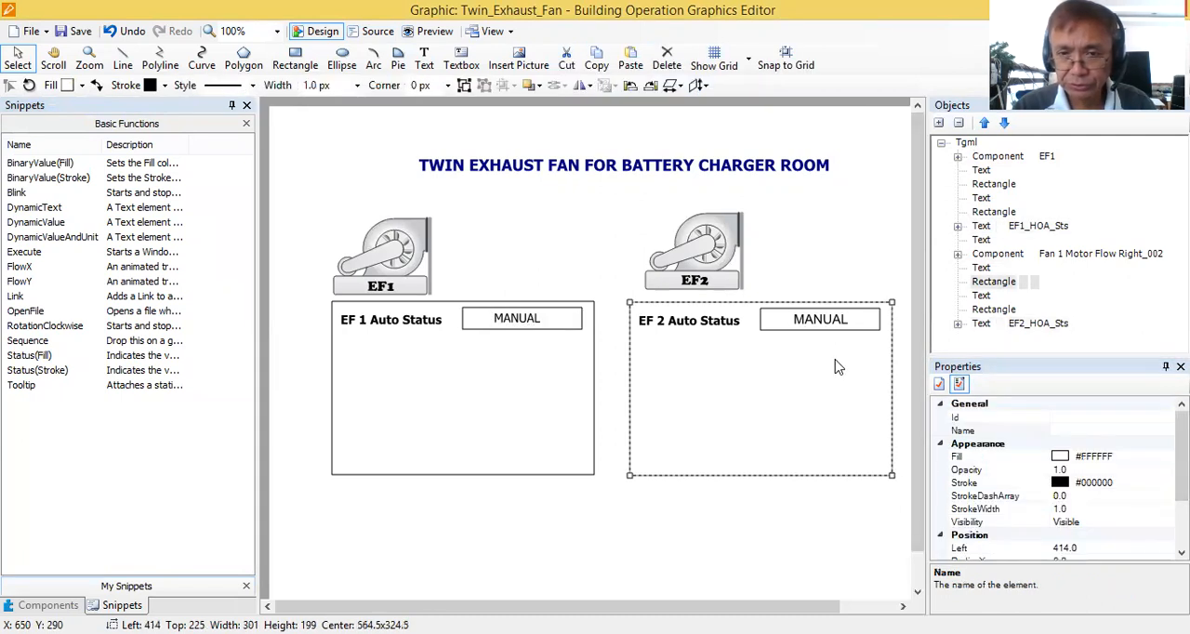
pyautogui.click(817, 321)
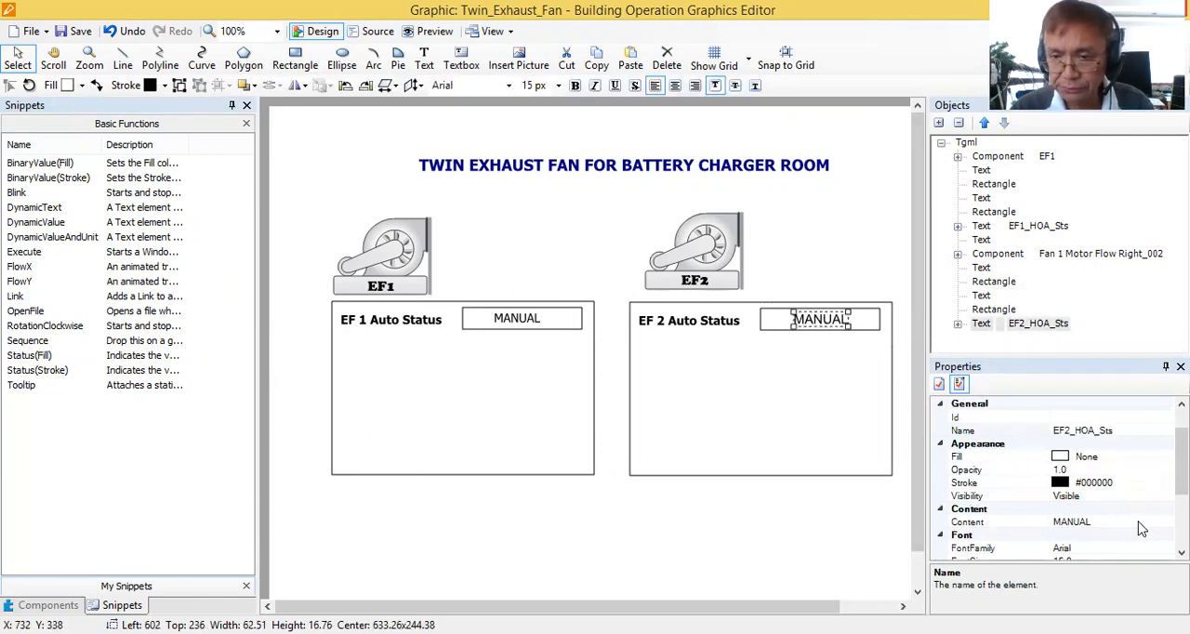
pyautogui.scroll(-1, 1115, 511)
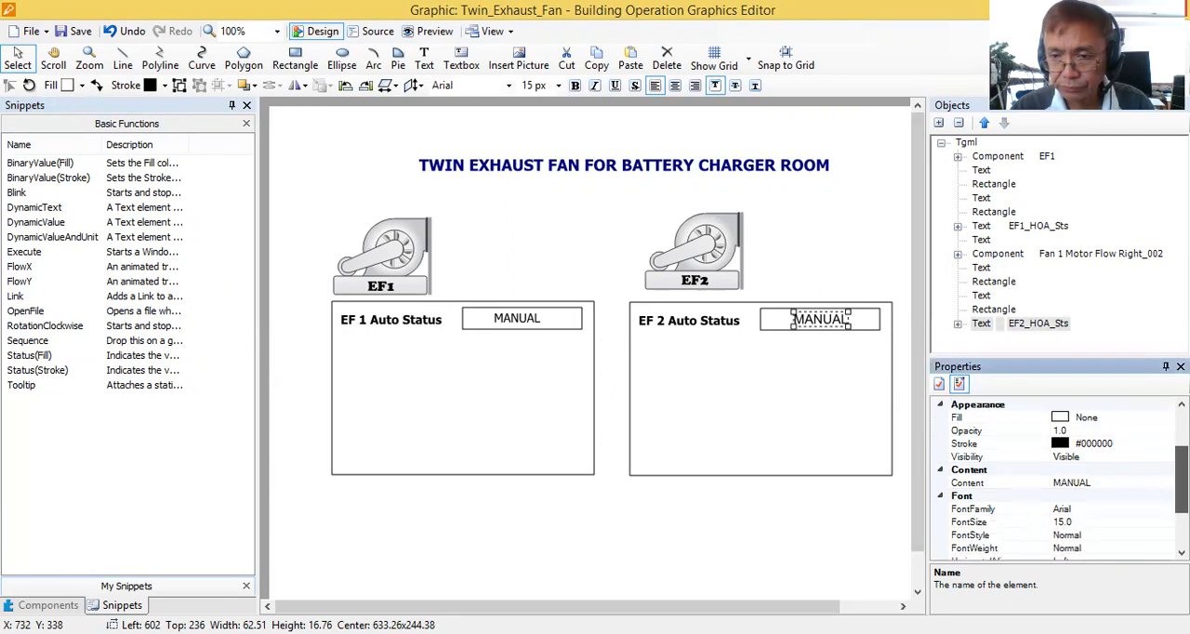
pyautogui.click(1143, 508)
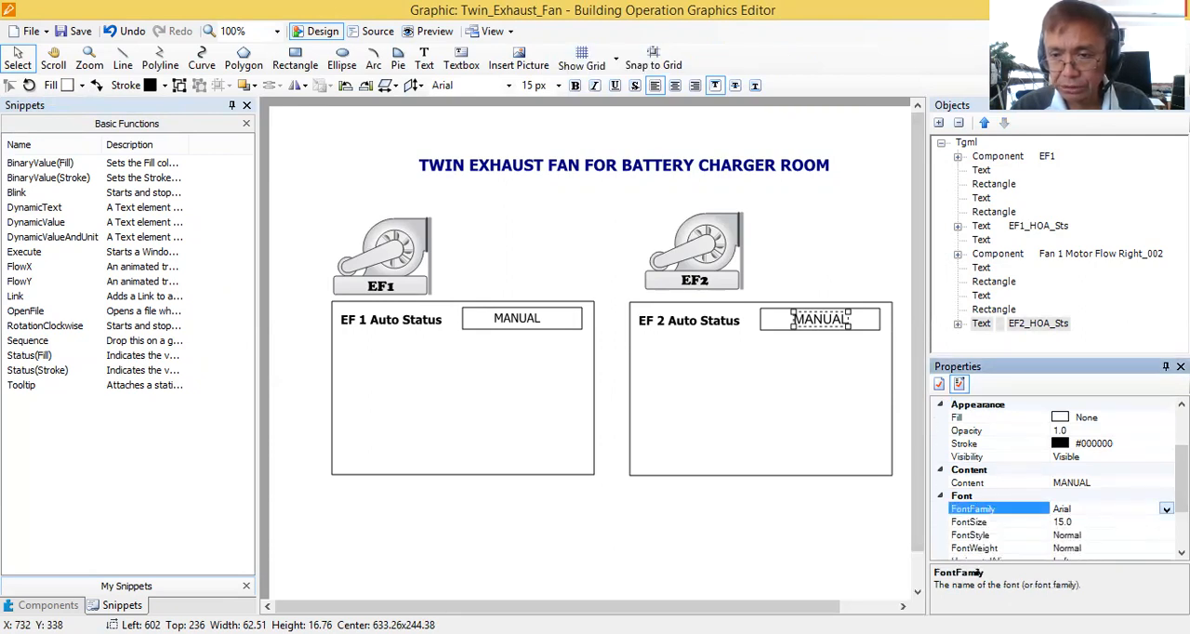
pyautogui.click(1165, 509)
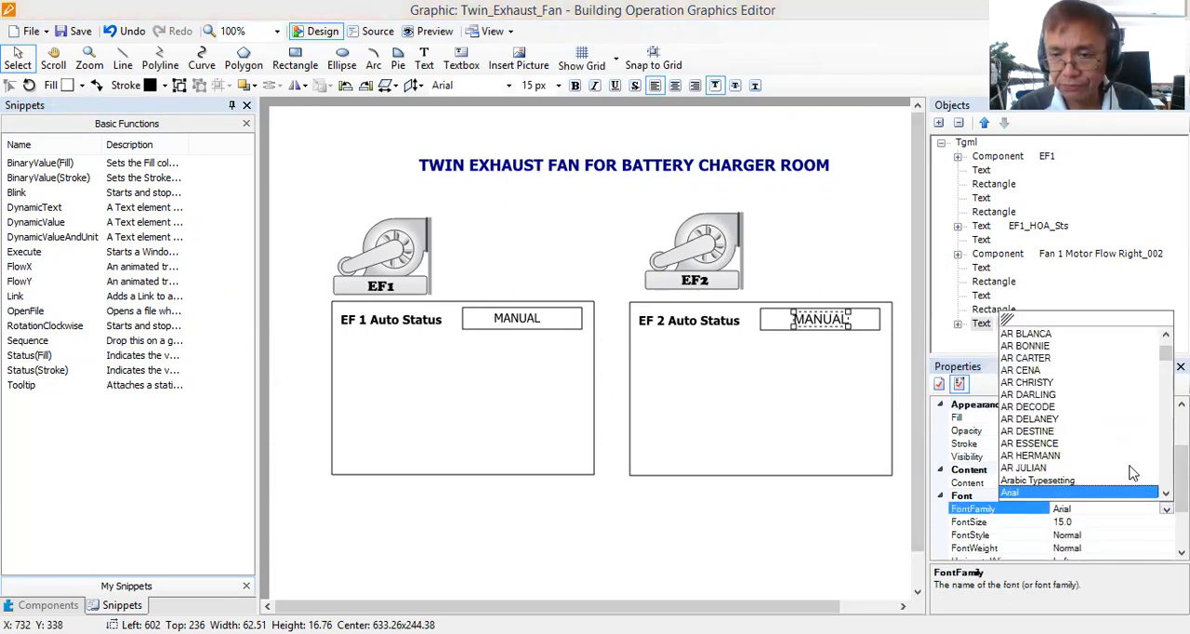
pyautogui.press('t')
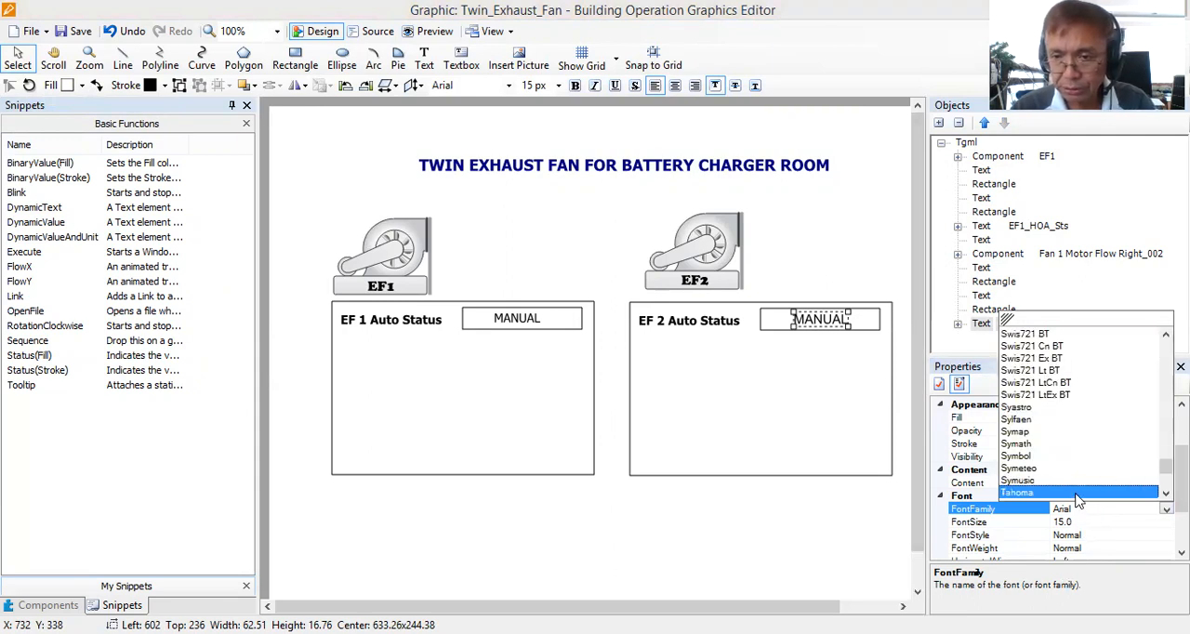
pyautogui.click(1078, 492)
pyautogui.click(1078, 521)
pyautogui.click(1167, 522)
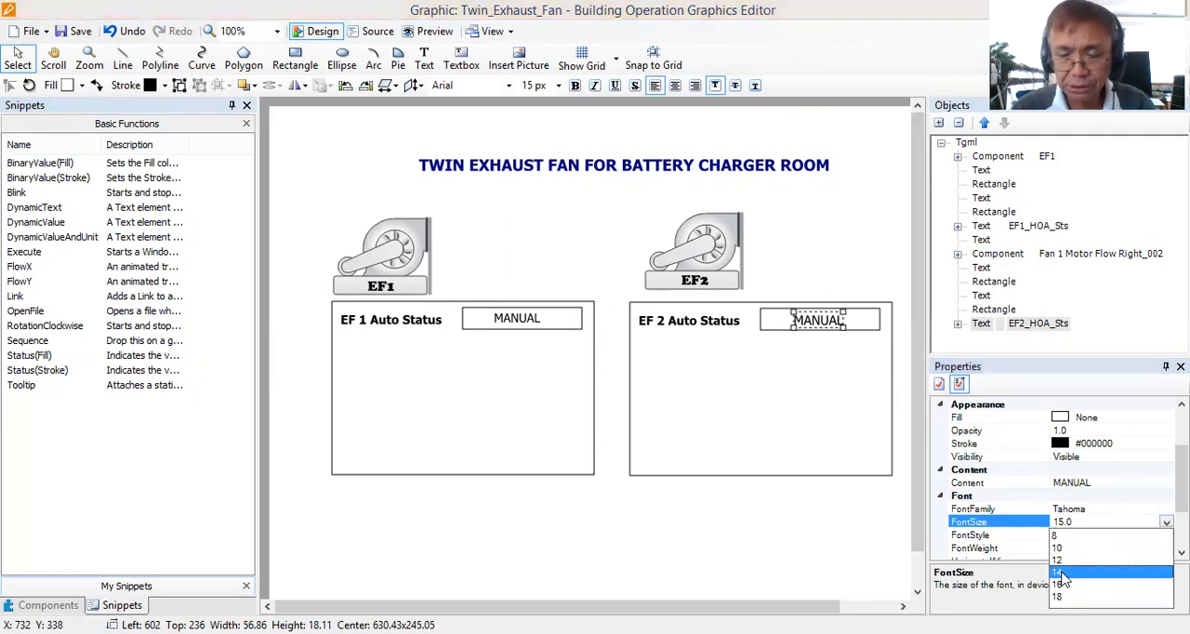
pyautogui.click(1063, 574)
pyautogui.click(704, 383)
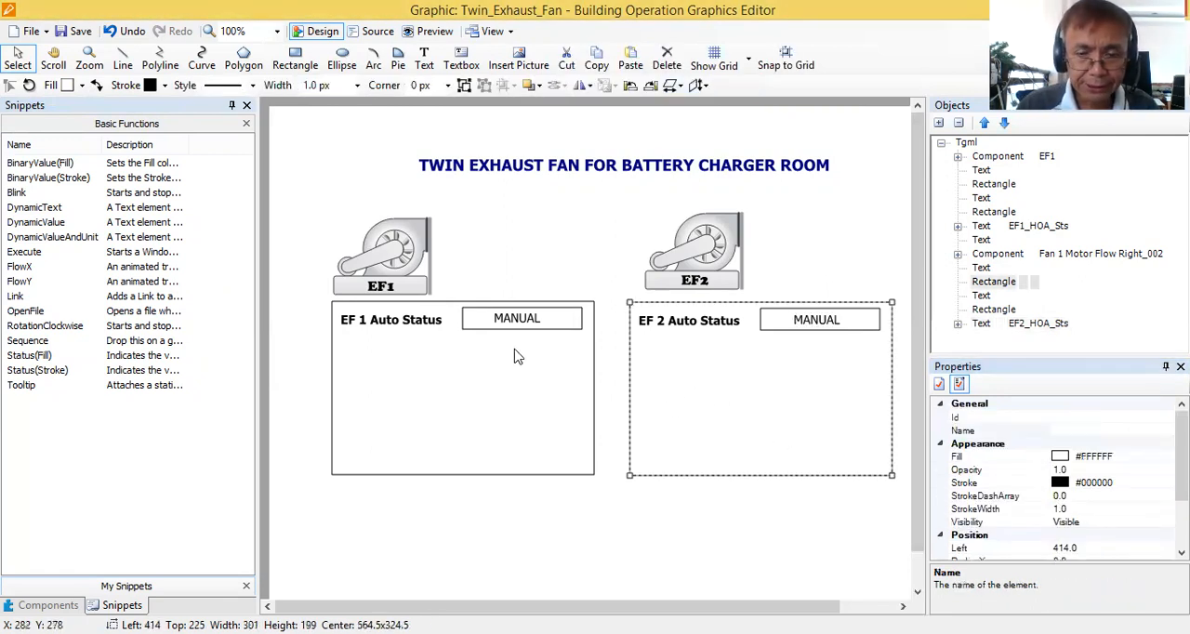
pyautogui.click(524, 319)
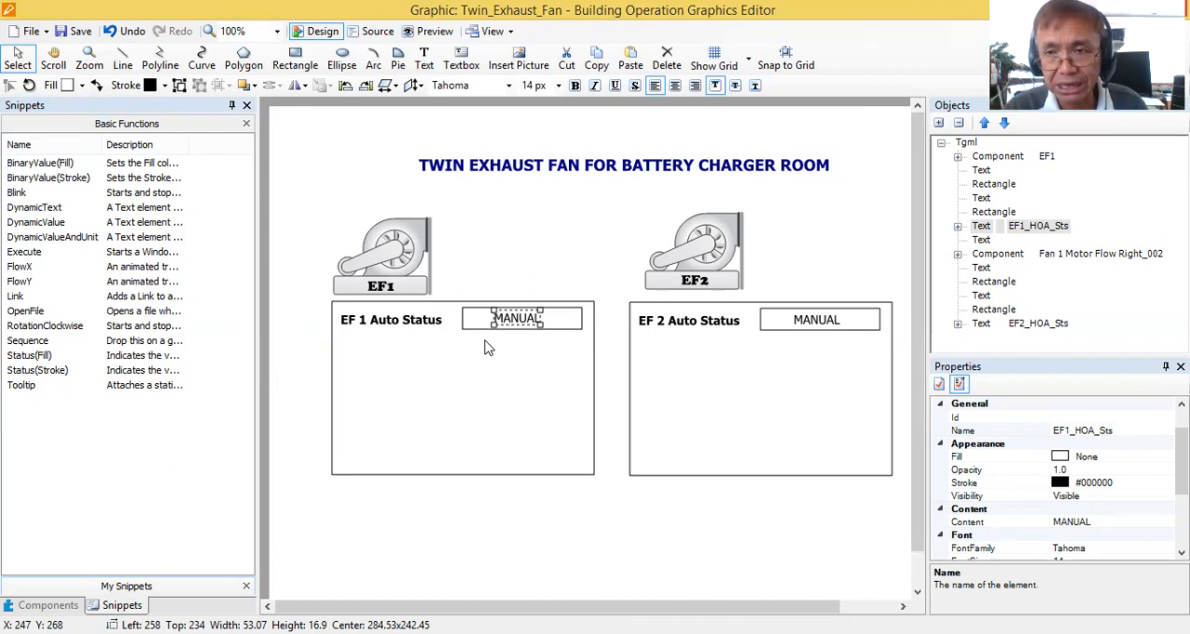
pyautogui.click(611, 376)
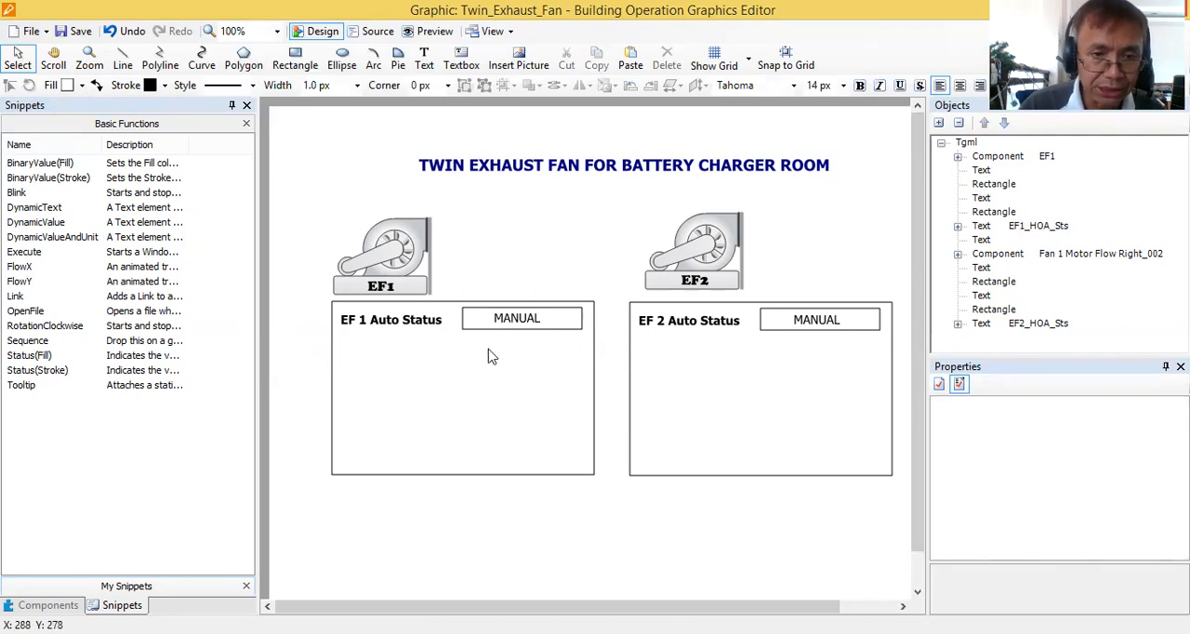
pyautogui.click(398, 325)
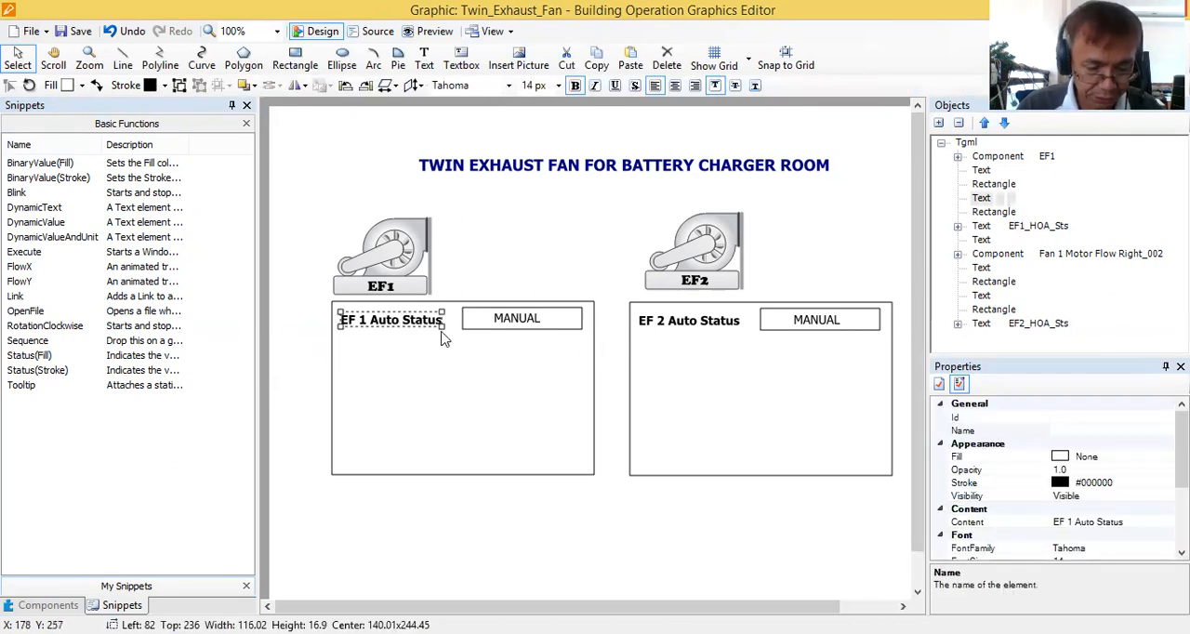
pyautogui.keyDown('shift'); pyautogui.click(508, 320); pyautogui.keyUp('shift')
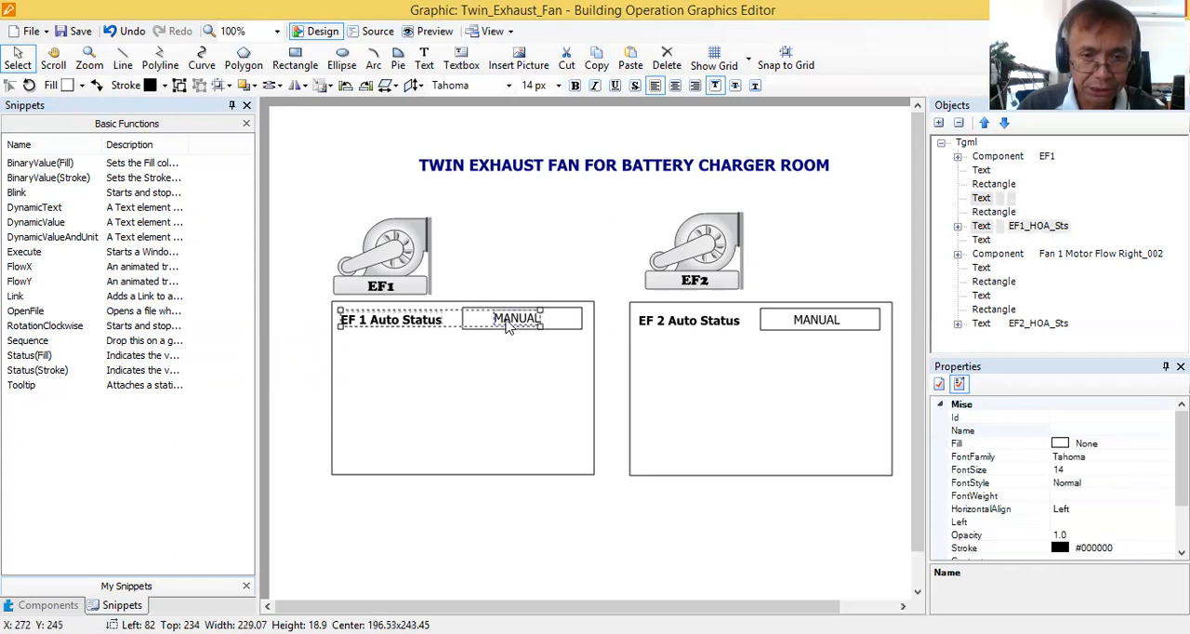
pyautogui.click(606, 339)
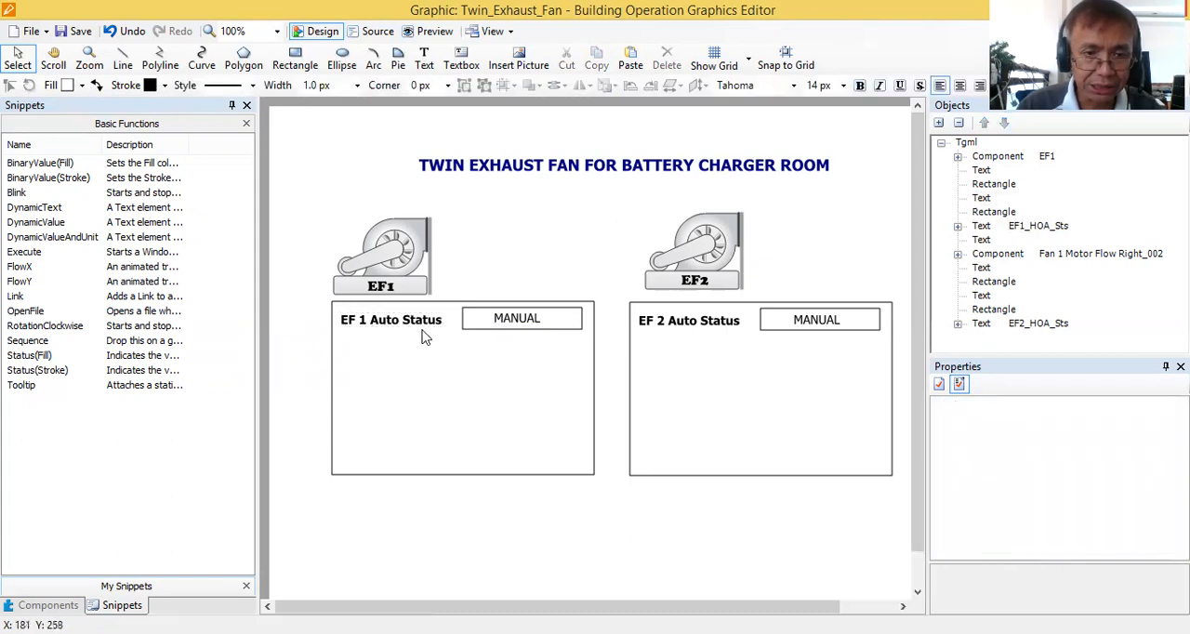
pyautogui.moveTo(587, 361); pyautogui.dragTo(471, 327)
pyautogui.hotkey('ctrl', 'z')
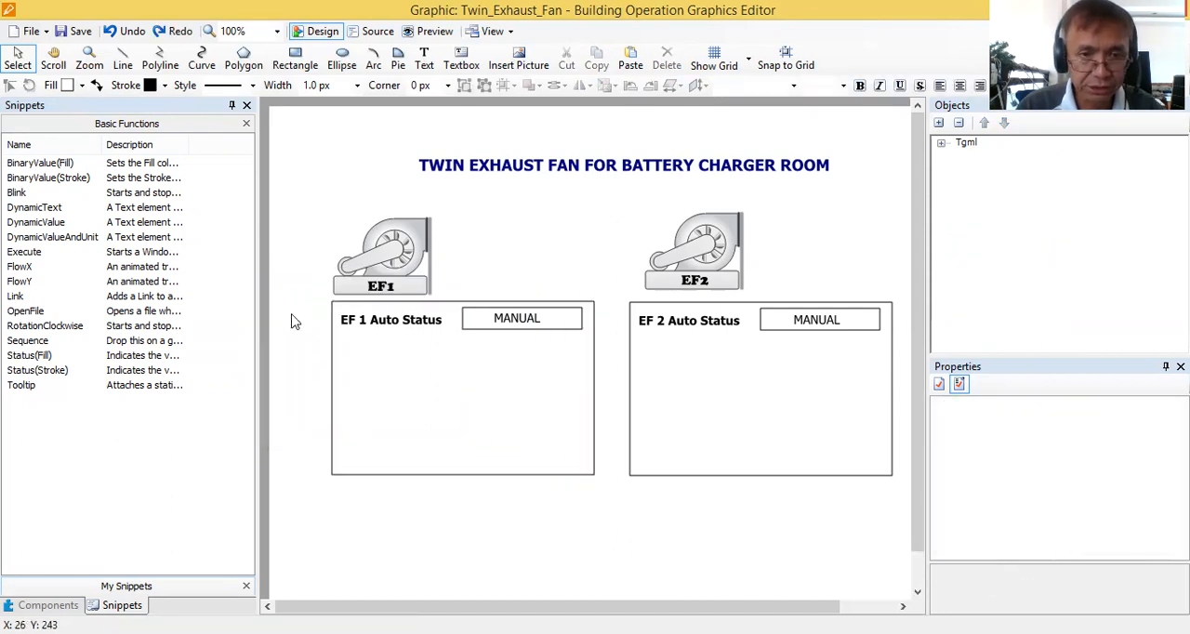
# Duplicate the EF 1 Auto Status label, its box and MANUAL text, placing the copy just below at about Left 81, Top 269.
pyautogui.moveTo(317, 316); pyautogui.dragTo(593, 344)
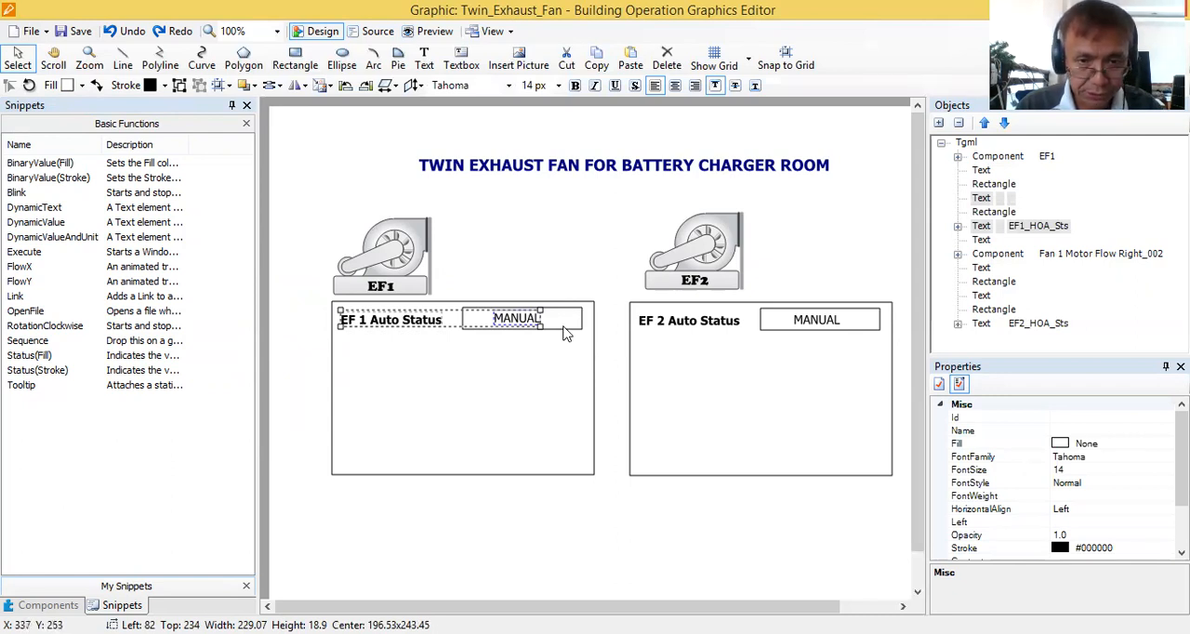
pyautogui.keyDown('shift'); pyautogui.click(565, 330); pyautogui.keyUp('shift')
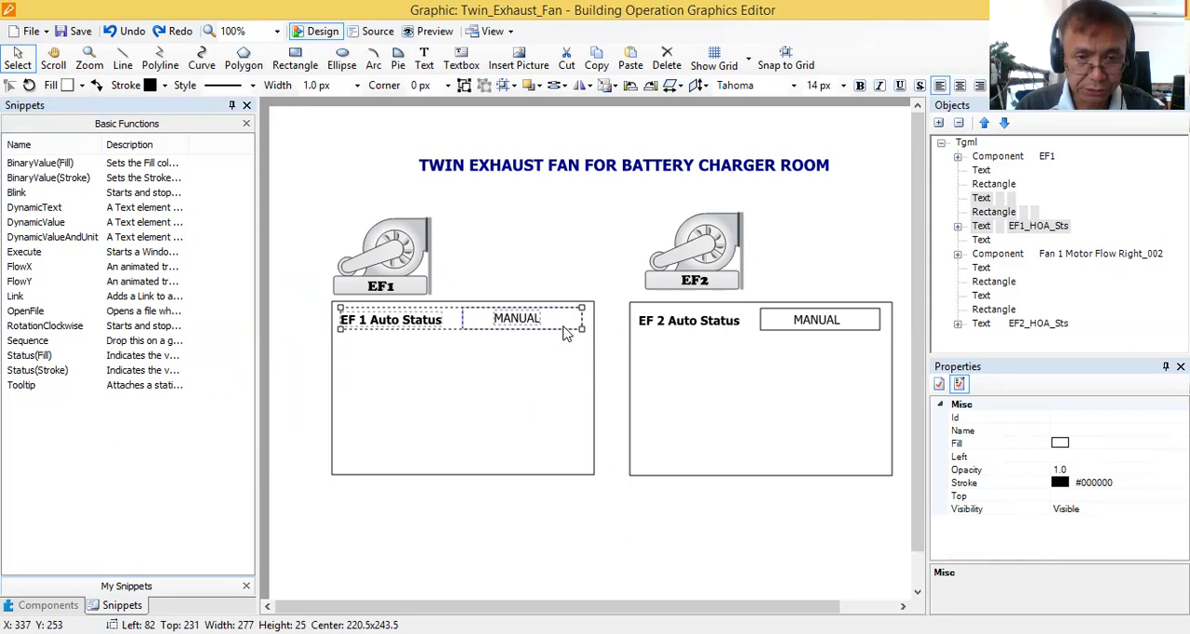
pyautogui.hotkey('ctrl', 'v')
pyautogui.moveTo(556, 332); pyautogui.dragTo(553, 362)
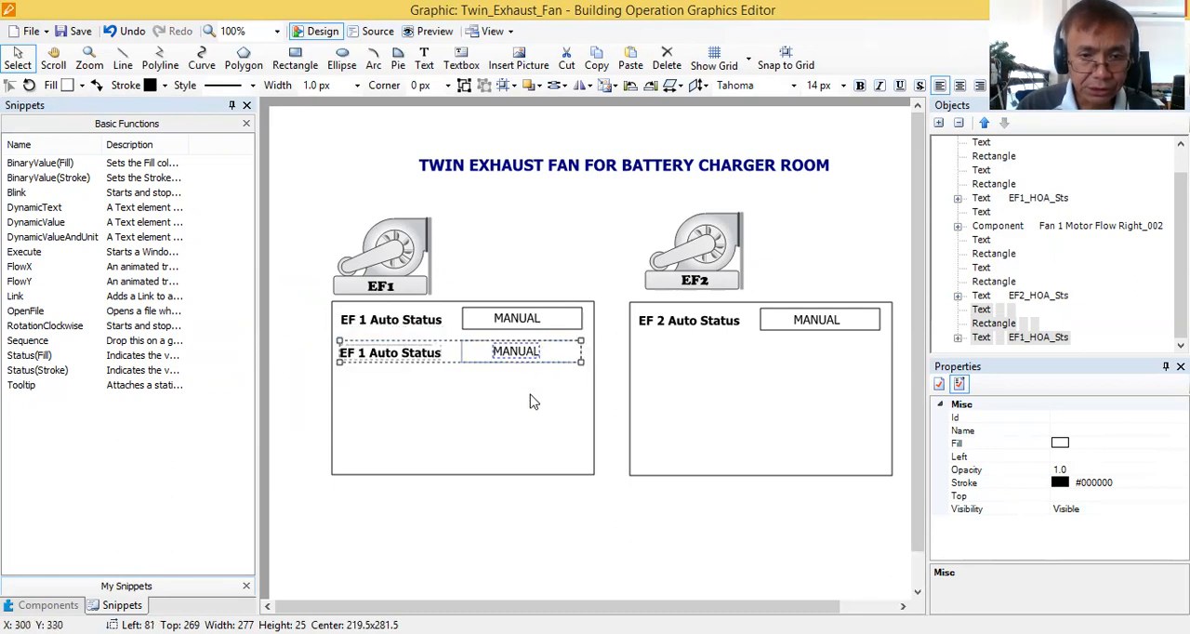
pyautogui.click(532, 400)
# Change the content of the duplicated label in the EF1 panel to EF 1 Start/Stop Command.
pyautogui.click(388, 354)
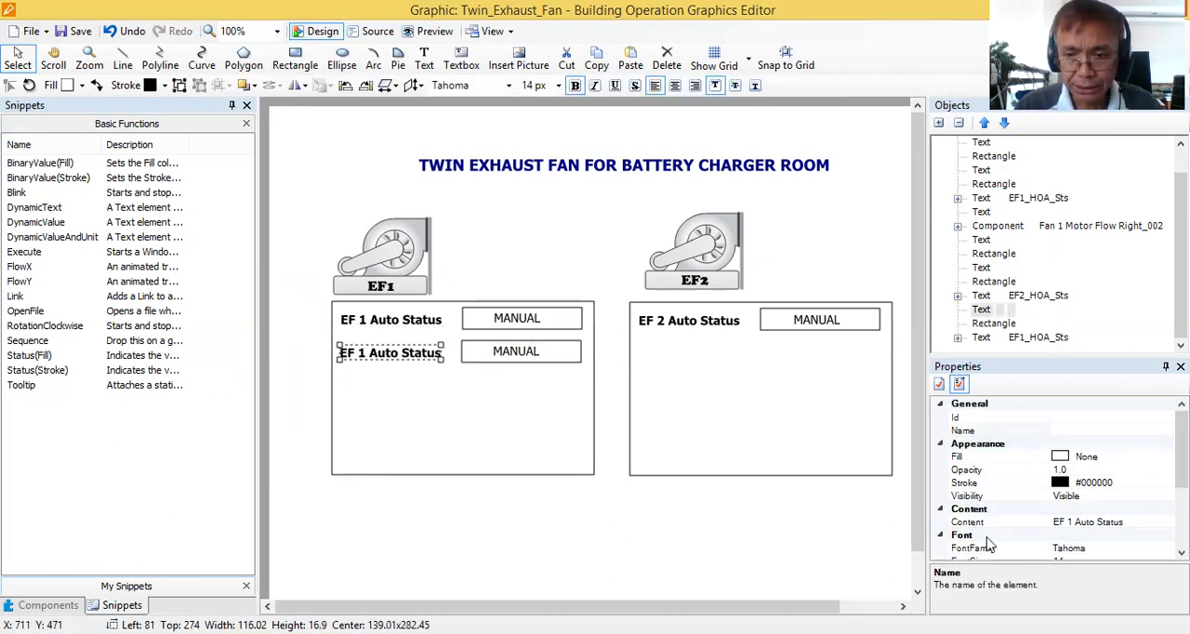
pyautogui.click(1093, 522)
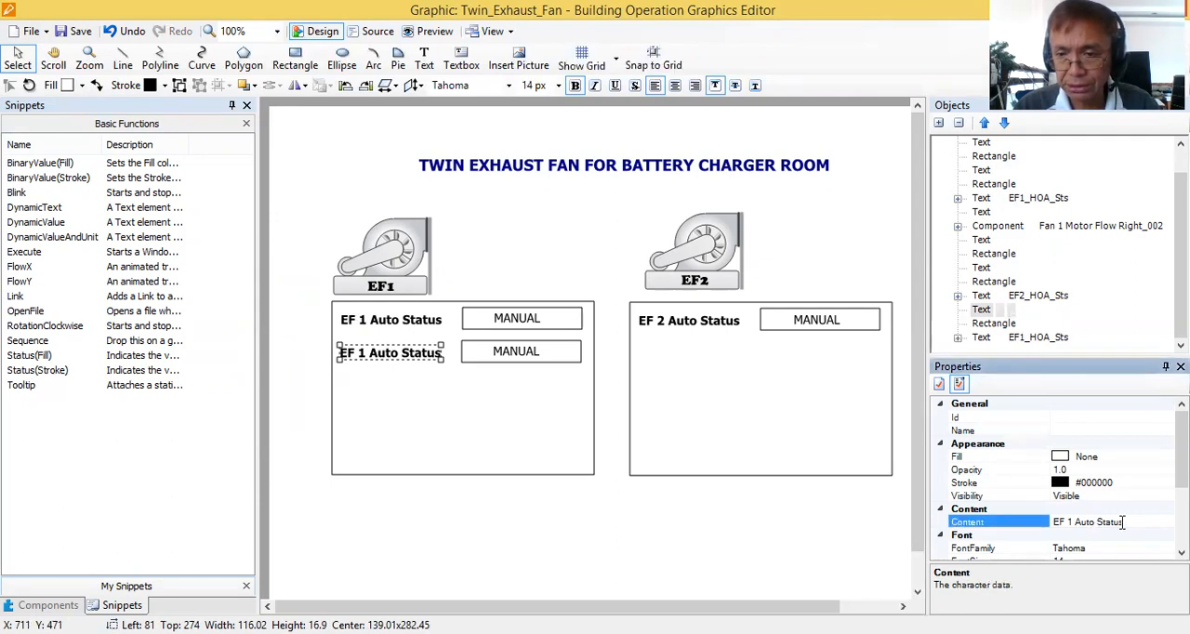
pyautogui.moveTo(1132, 523); pyautogui.dragTo(1037, 529)
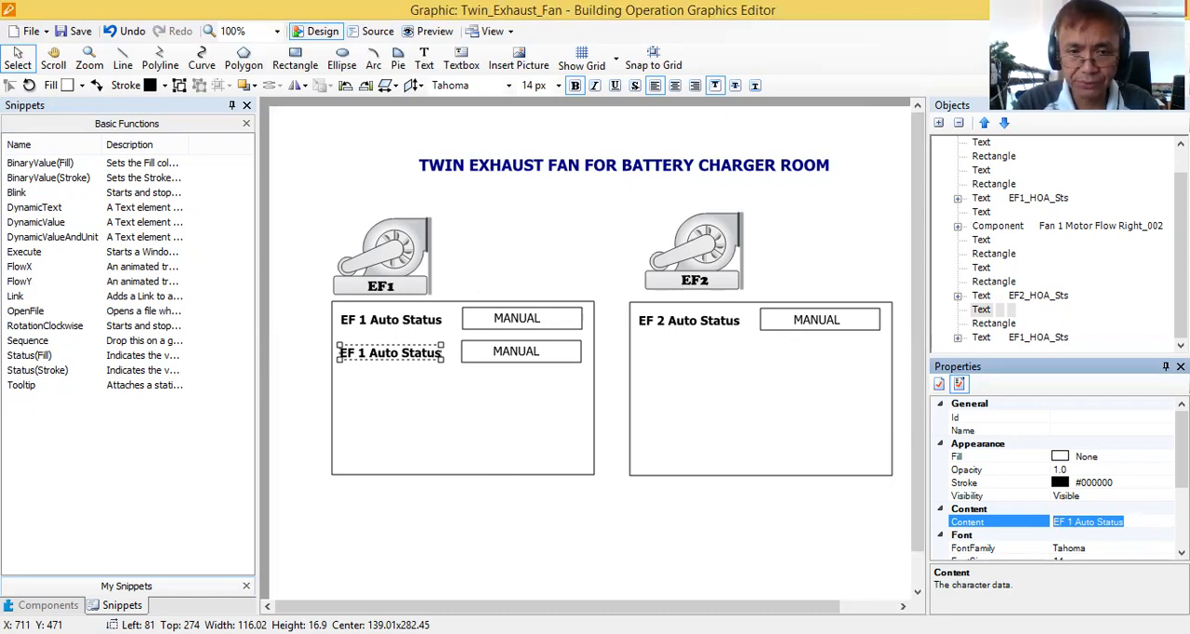
pyautogui.click(1077, 522)
pyautogui.moveTo(1077, 522); pyautogui.dragTo(1143, 522)
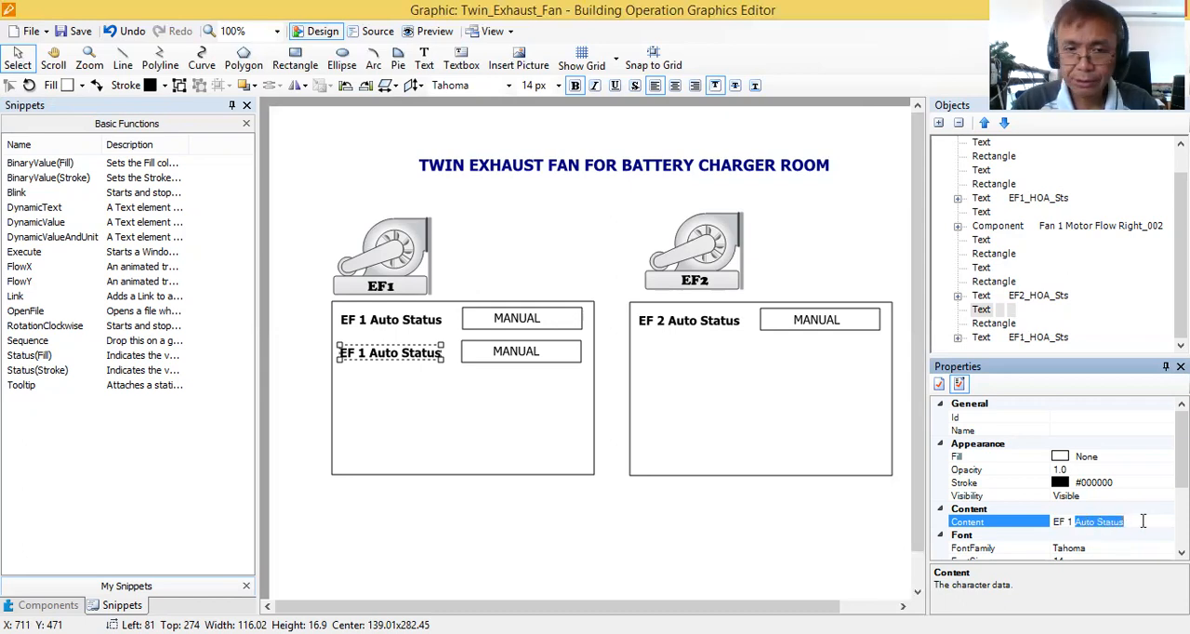
pyautogui.write('s')
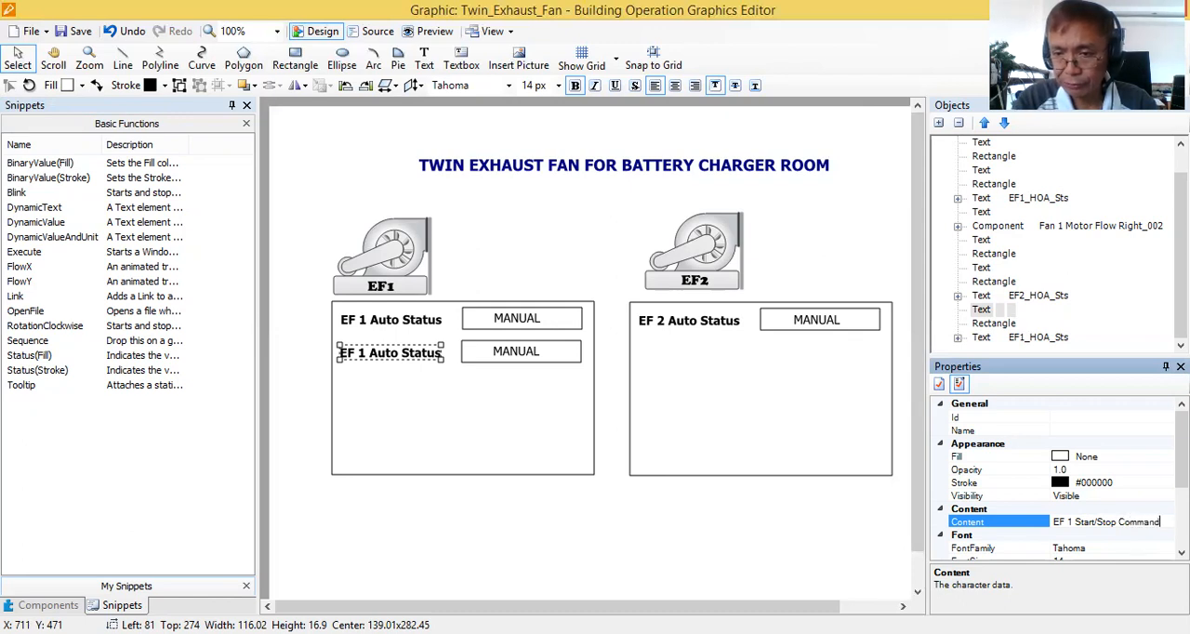
pyautogui.click(475, 453)
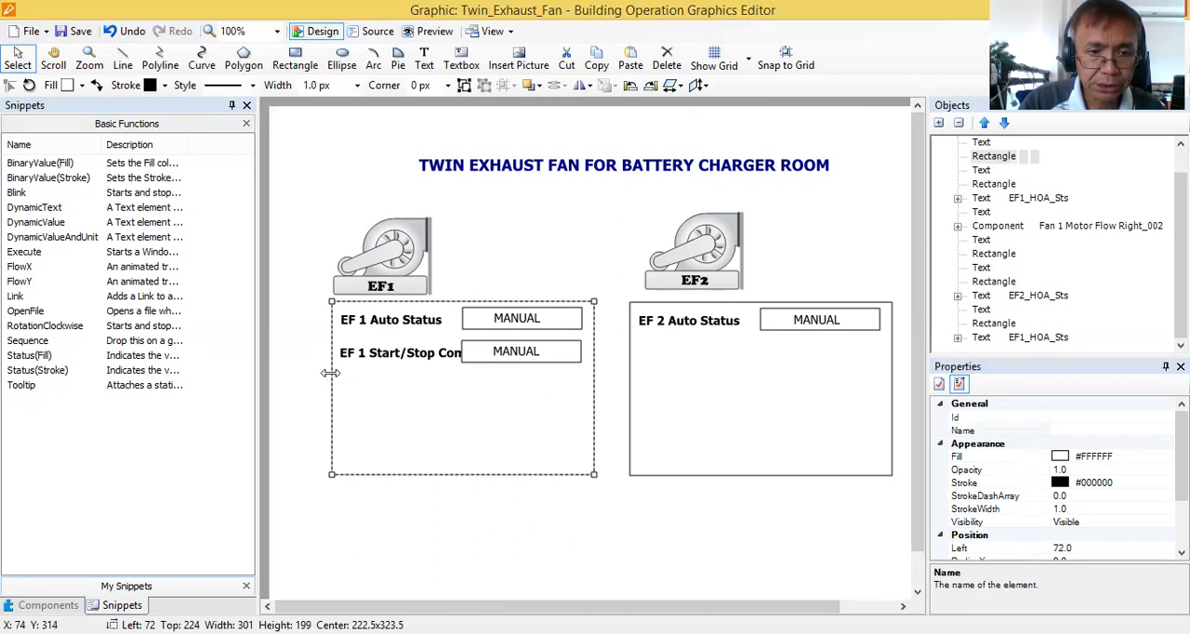
# Widen the large EF1 panel rectangle to about 317 and move both MANUAL boxes with their texts to about Left 246, Top 234.
pyautogui.moveTo(334, 375); pyautogui.dragTo(297, 376)
pyautogui.moveTo(558, 377); pyautogui.dragTo(610, 403)
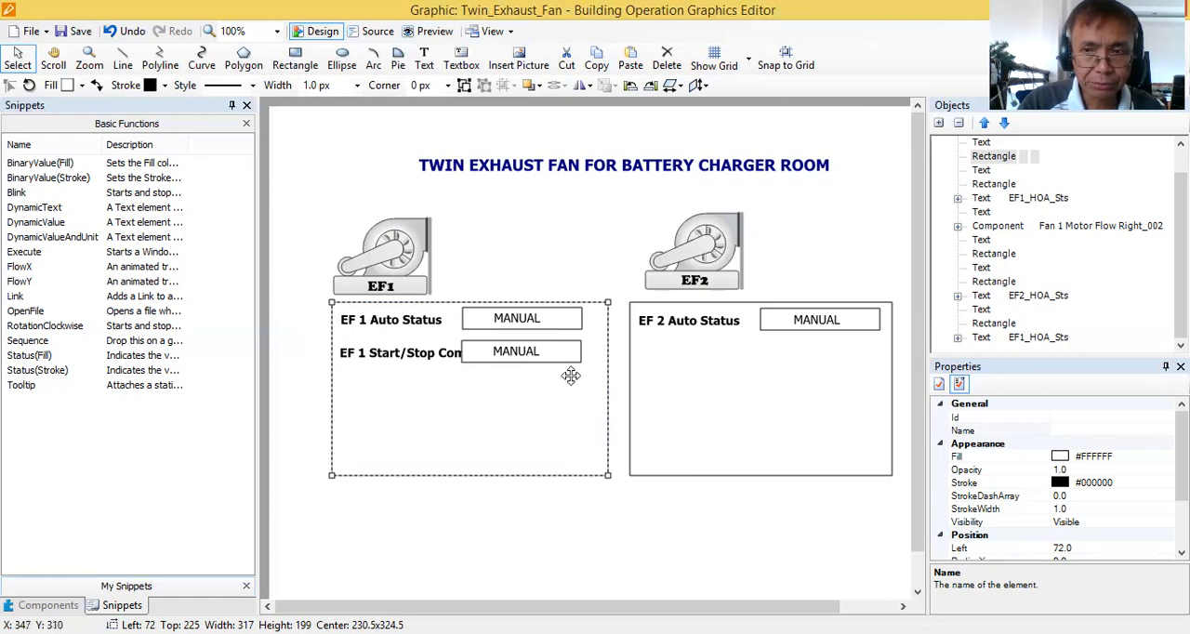
pyautogui.click(558, 319)
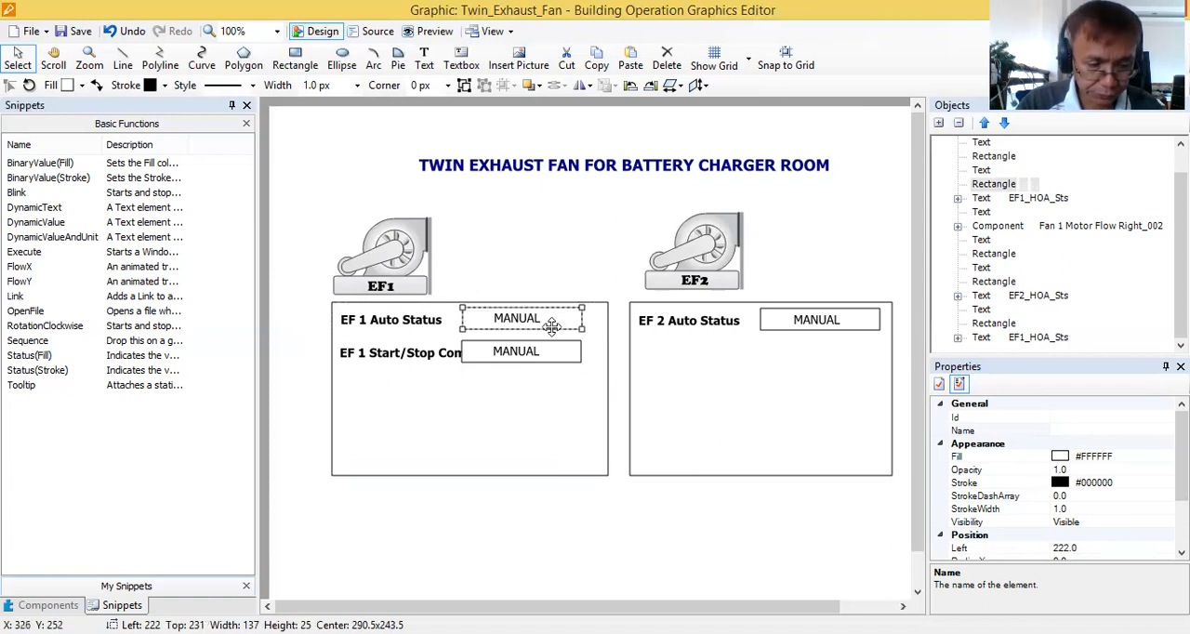
pyautogui.keyDown('shift'); pyautogui.click(520, 353); pyautogui.keyUp('shift')
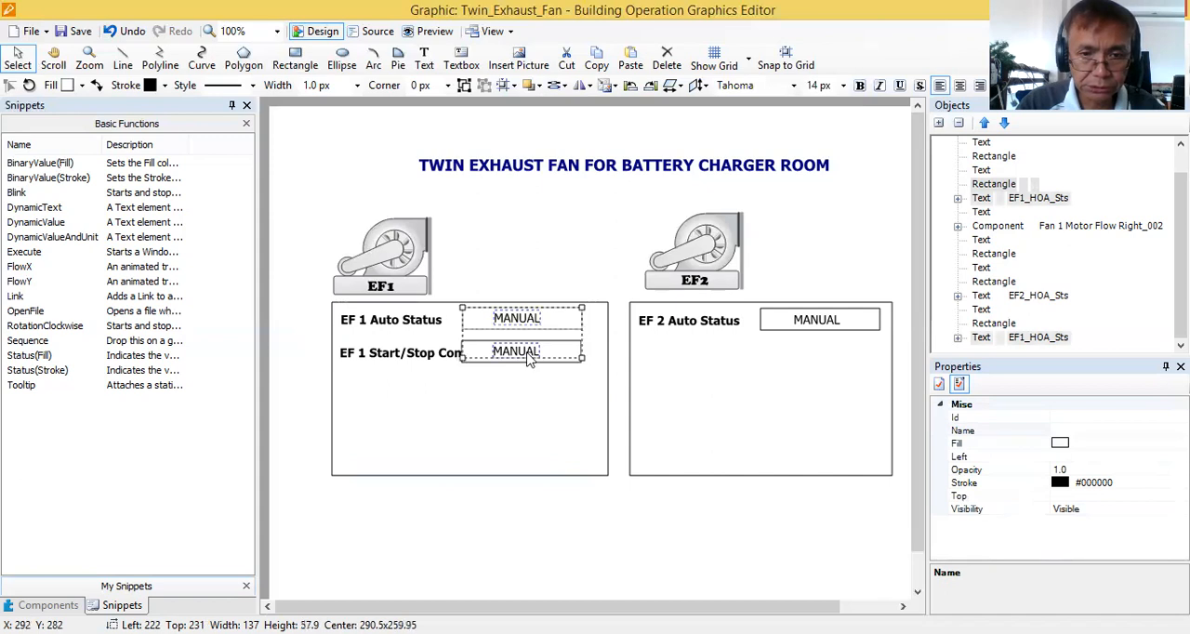
pyautogui.moveTo(558, 341); pyautogui.dragTo(592, 357)
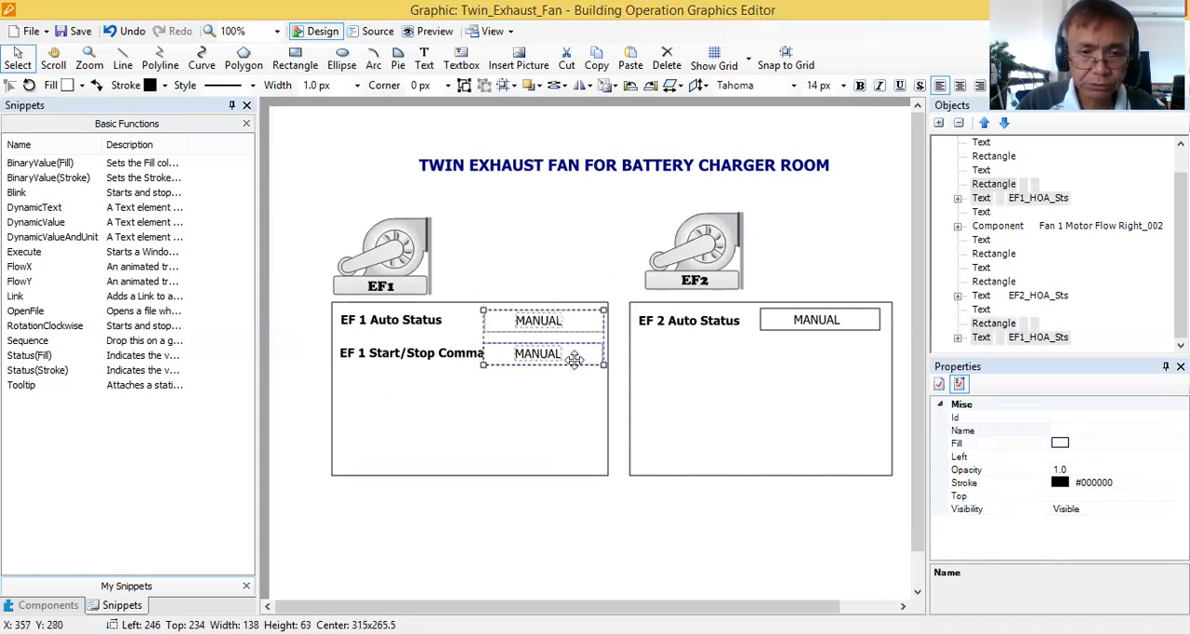
pyautogui.click(544, 431)
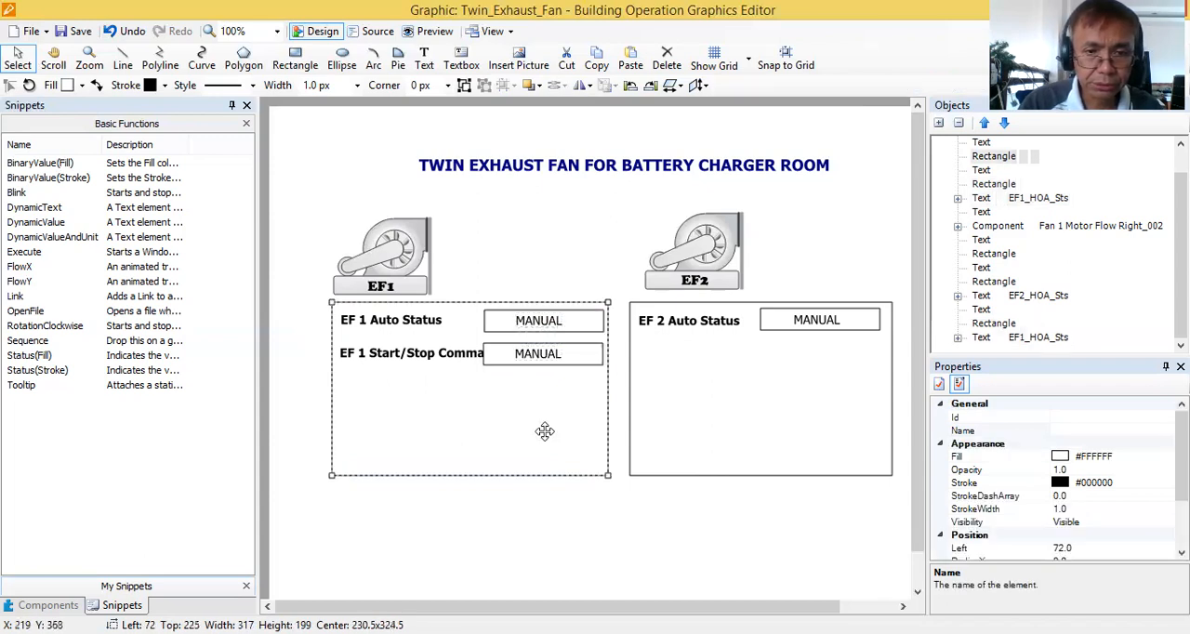
# Widen the EF1 panel rectangle to about 335 and shift both MANUAL boxes with their texts to about Left 260, Top 235.
pyautogui.moveTo(605, 381); pyautogui.dragTo(621, 387)
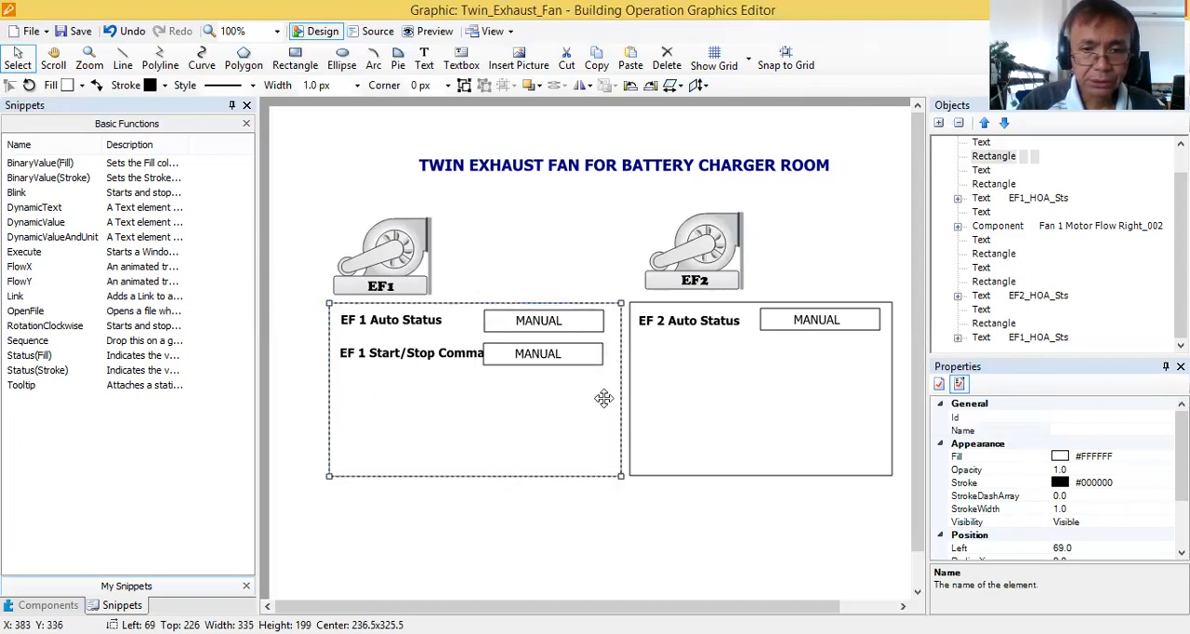
pyautogui.click(603, 531)
pyautogui.moveTo(597, 416); pyautogui.dragTo(513, 314)
pyautogui.hotkey('ctrl', 'z')
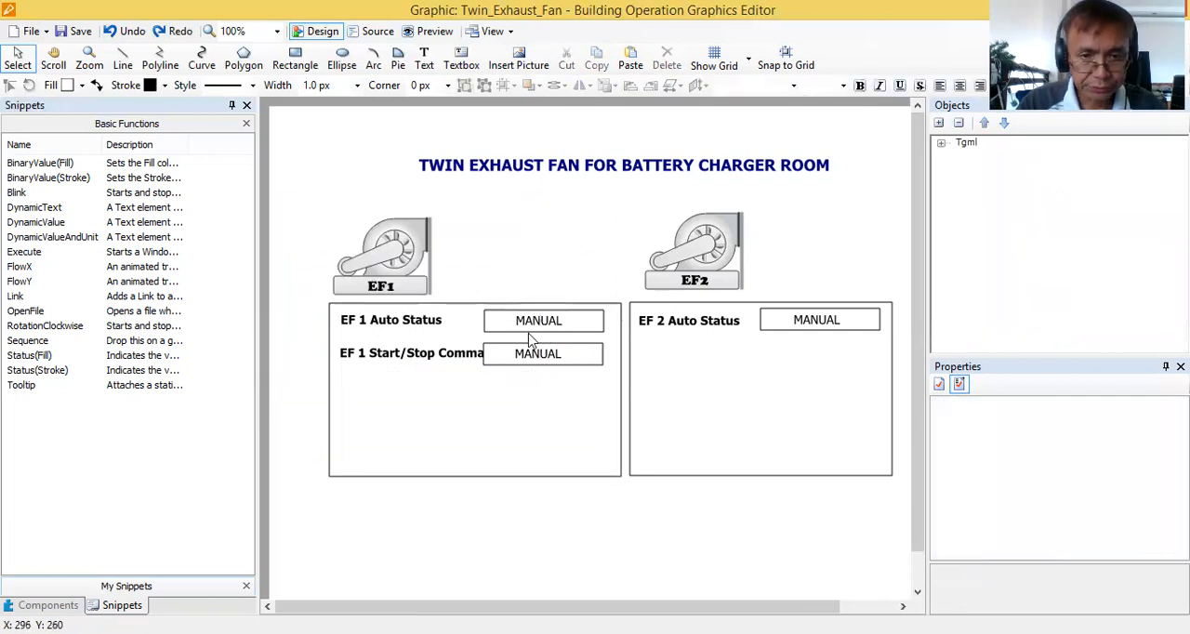
pyautogui.moveTo(477, 269); pyautogui.dragTo(600, 369)
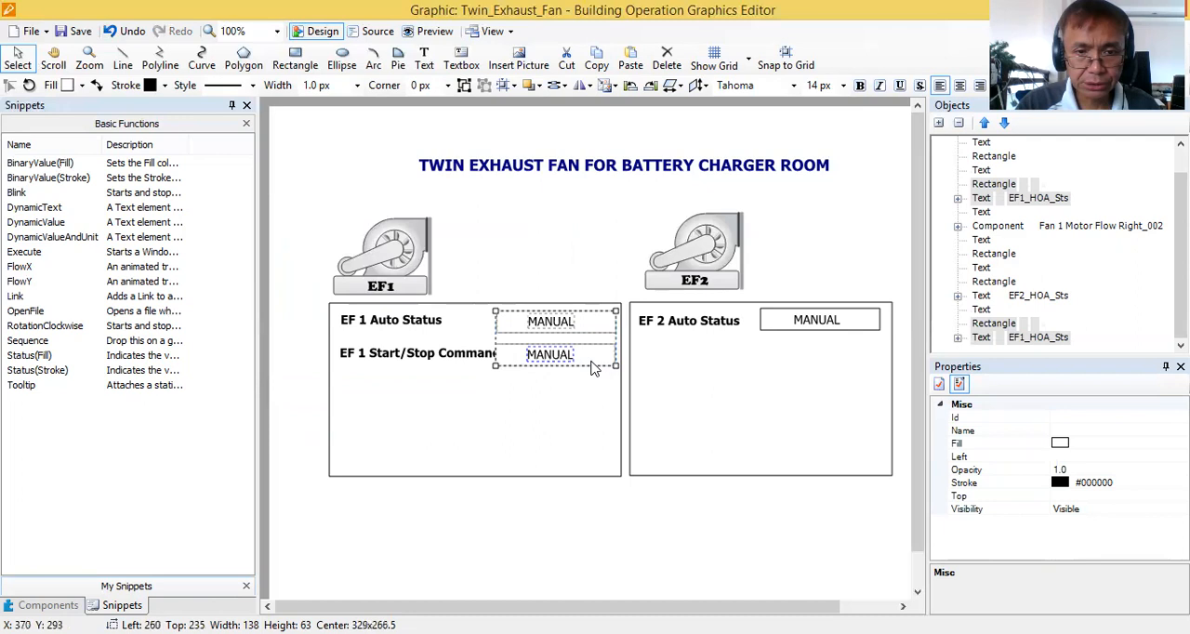
# Move the EF 1 Auto Status and EF 1 Start/Stop Command labels together to about Left 75, Top 236.
pyautogui.click(423, 359)
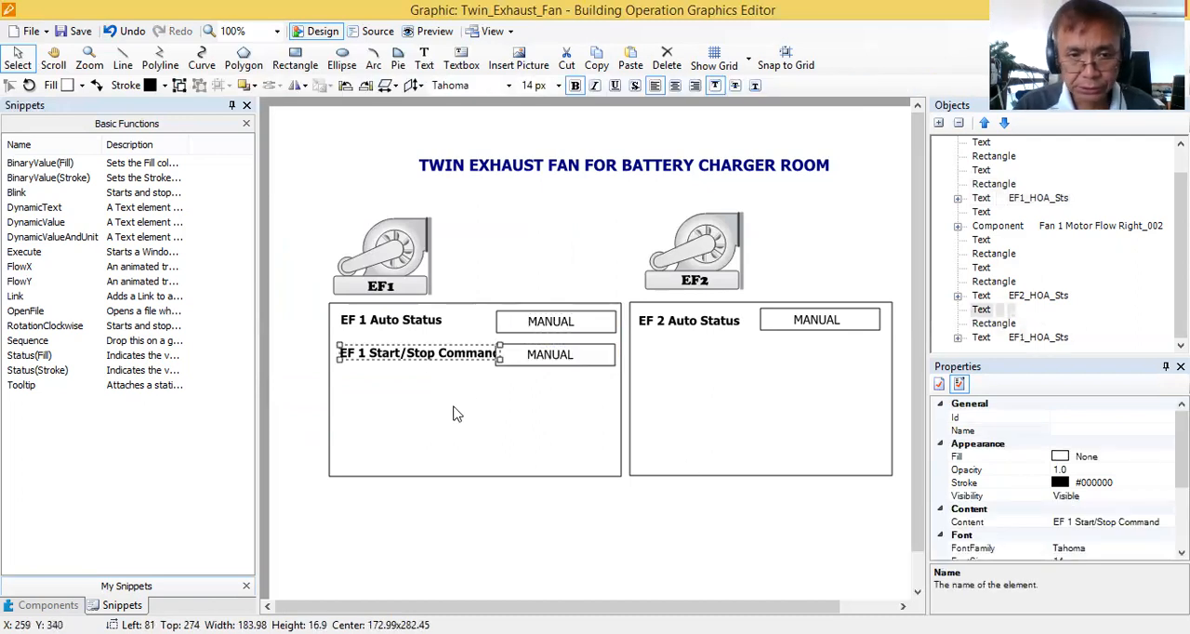
pyautogui.keyDown('shift'); pyautogui.click(363, 323); pyautogui.keyUp('shift')
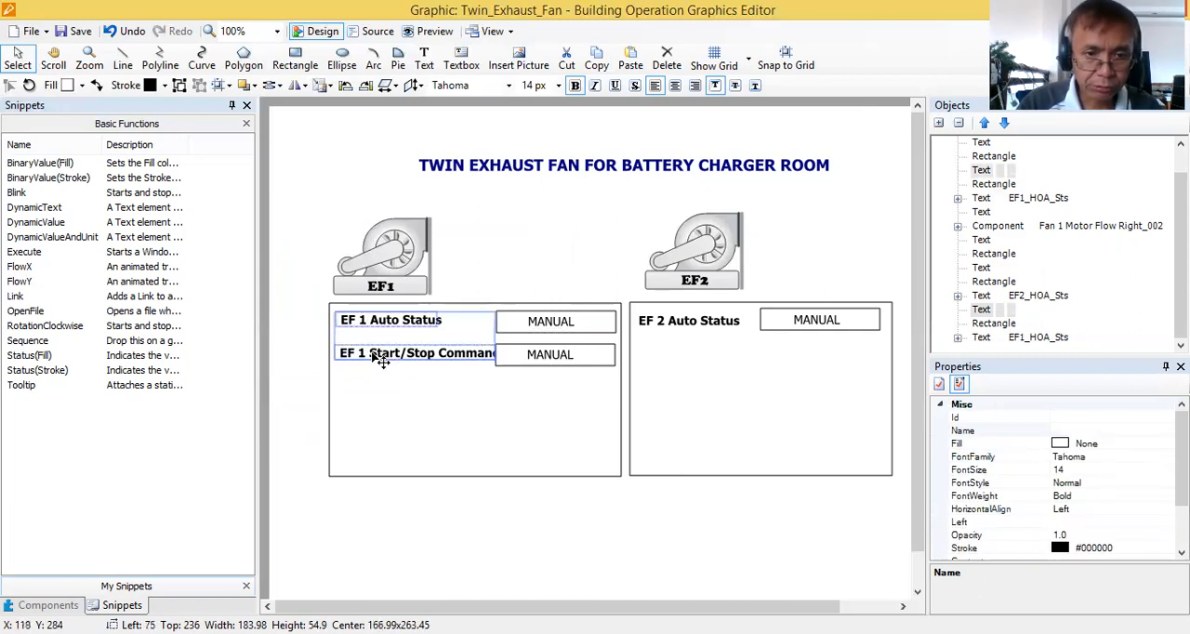
pyautogui.moveTo(379, 360); pyautogui.dragTo(374, 362)
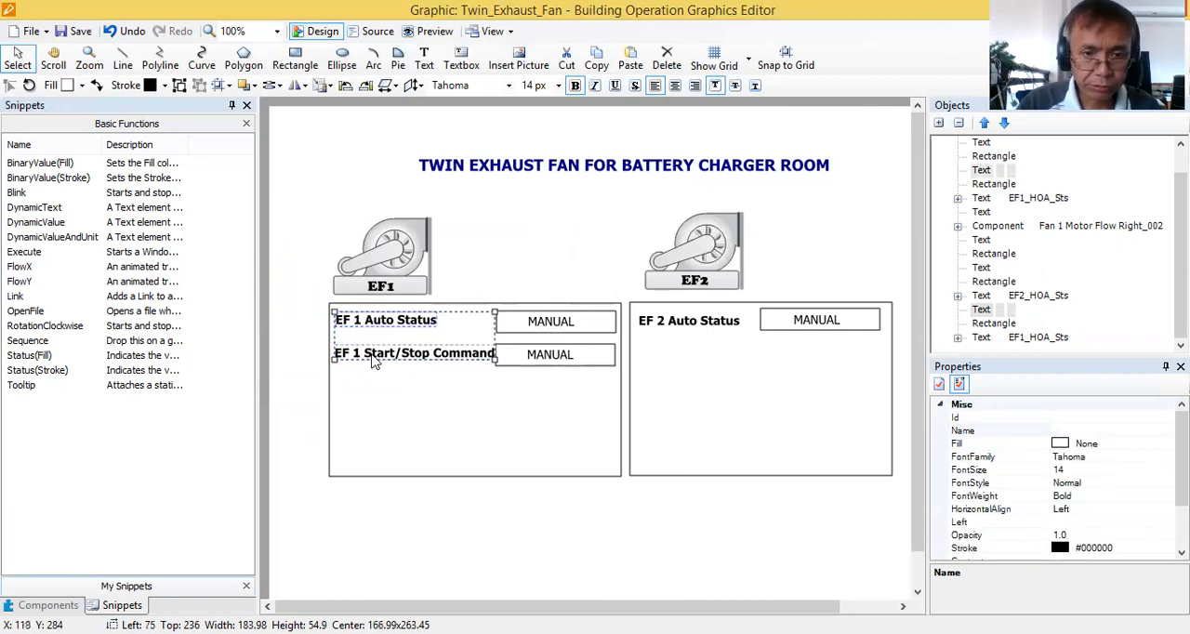
# Narrow both MANUAL boxes in the EF1 panel to a width of about 126, moving their left edges to about 272.
pyautogui.click(526, 325)
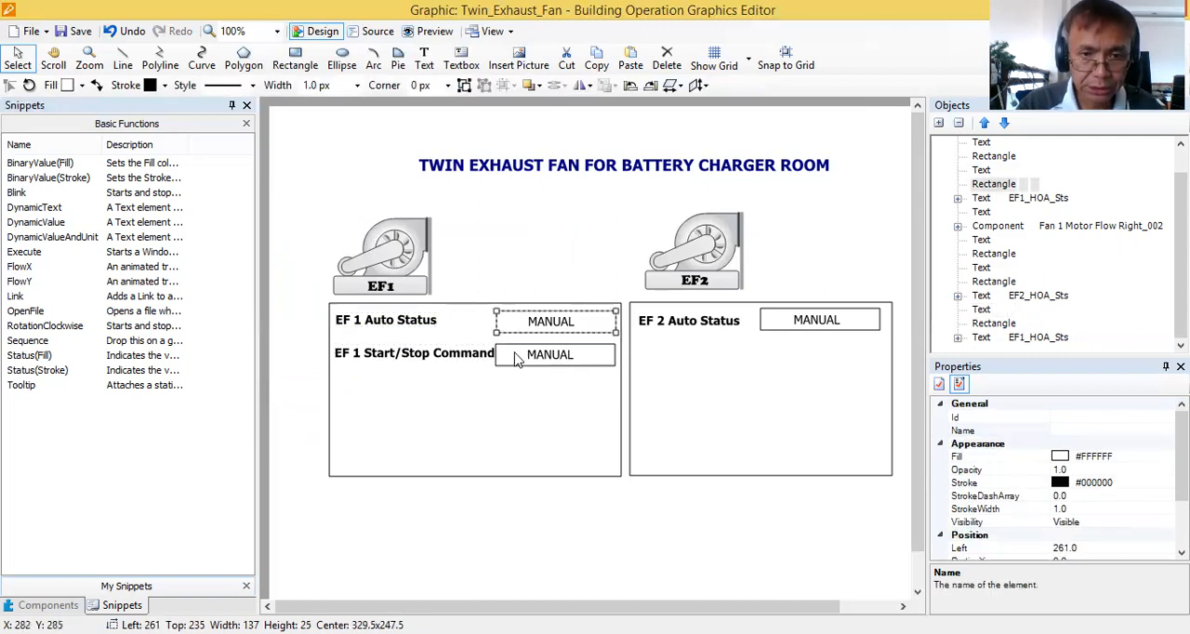
pyautogui.keyDown('shift'); pyautogui.click(511, 361); pyautogui.keyUp('shift')
pyautogui.moveTo(502, 337); pyautogui.dragTo(509, 337)
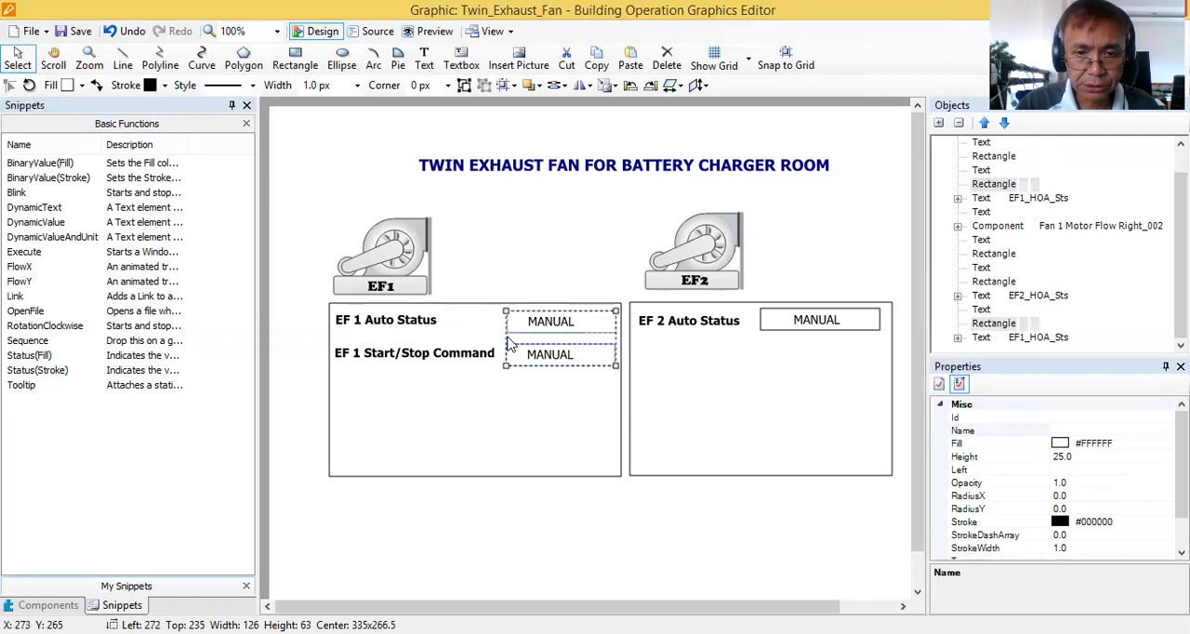
pyautogui.click(545, 379)
# Shift both MANUAL texts in the EF1 panel together to about Left 307, Top 239.
pyautogui.click(539, 323)
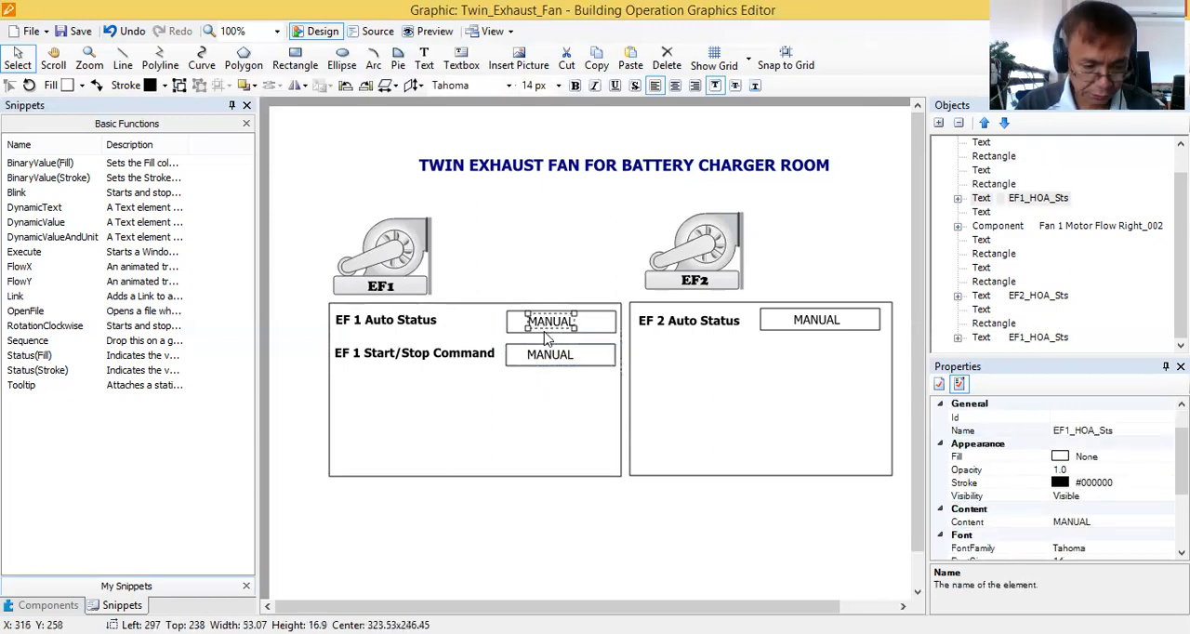
pyautogui.keyDown('shift'); pyautogui.click(550, 361); pyautogui.keyUp('shift')
pyautogui.moveTo(551, 360); pyautogui.dragTo(560, 360)
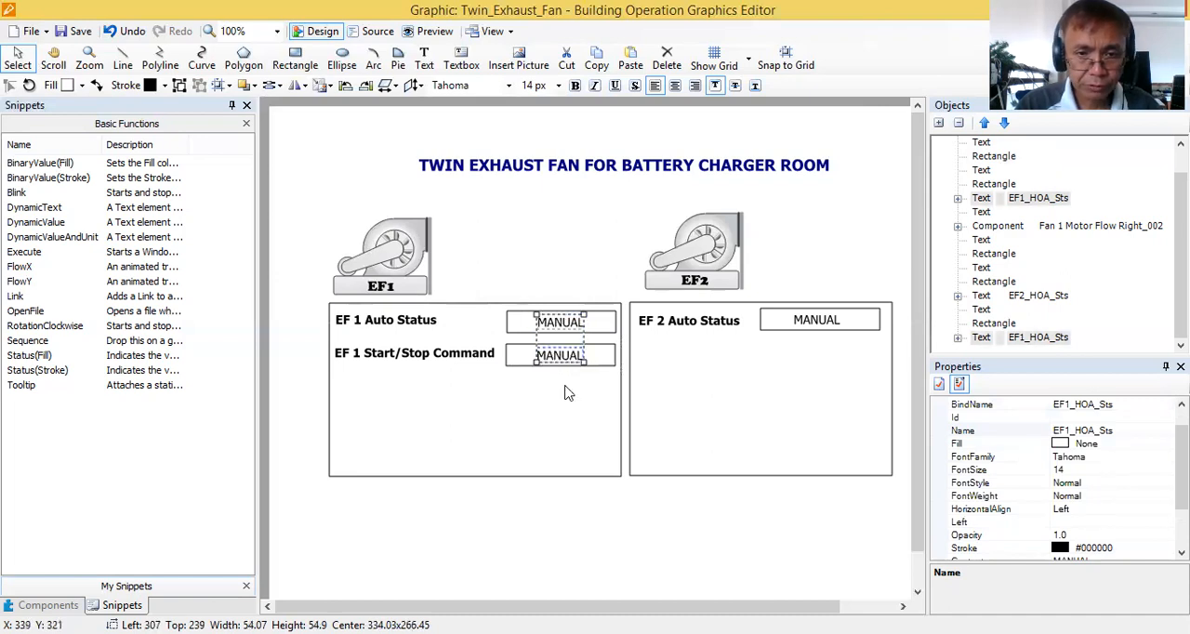
pyautogui.click(565, 390)
# Delete the MANUAL text from the EF 1 Start/Stop Command box and add a DynamicText snippet beside the EF1 fan at about Left 232, Top 163.
pyautogui.click(558, 359)
pyautogui.press('Delete')
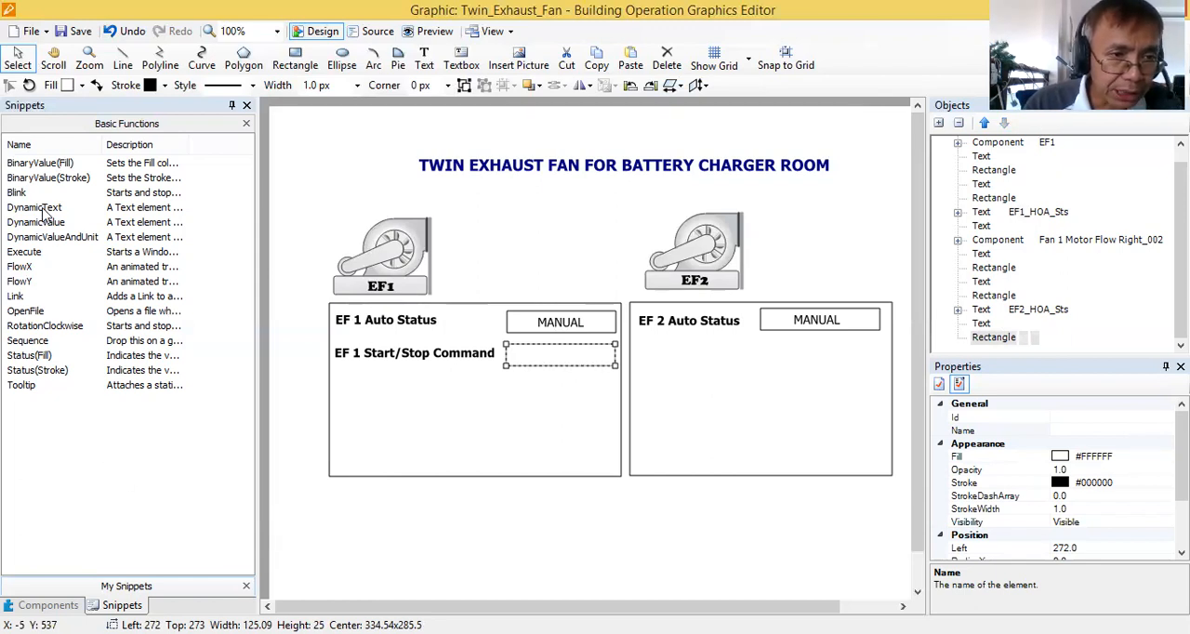
pyautogui.moveTo(42, 213)
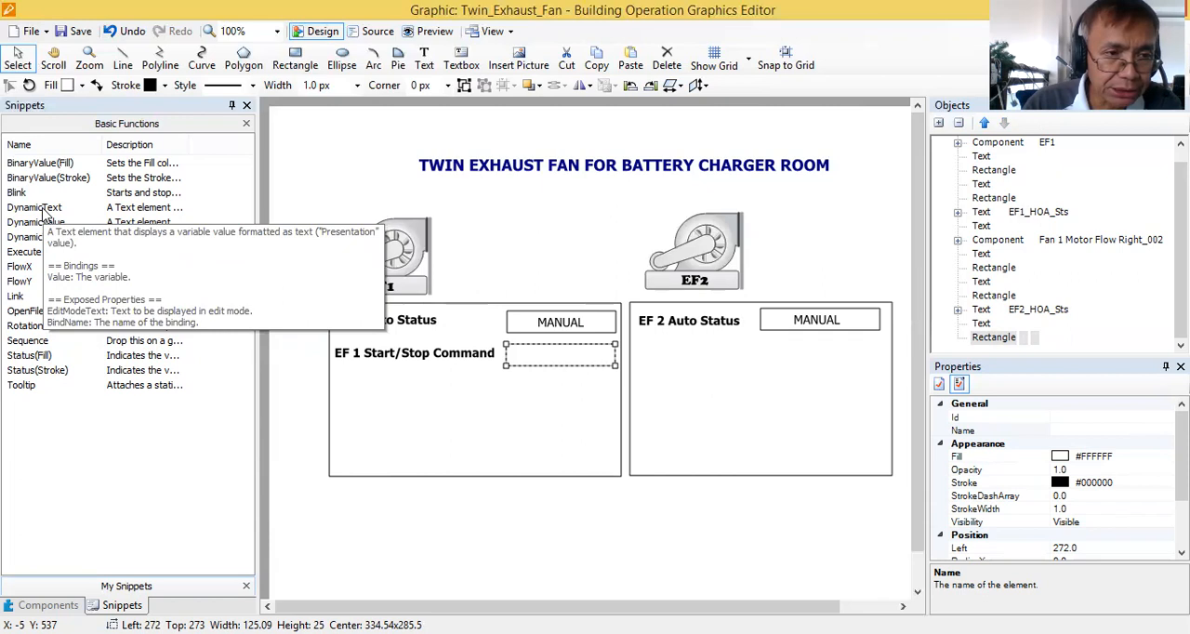
pyautogui.click(42, 213)
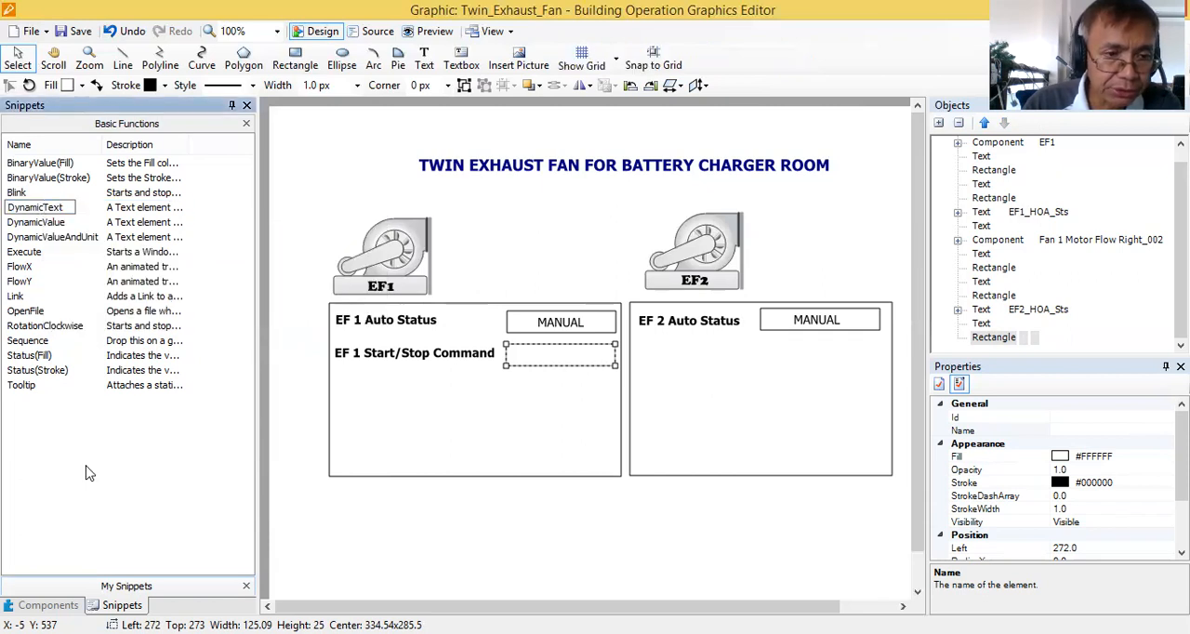
pyautogui.moveTo(41, 208); pyautogui.dragTo(469, 274)
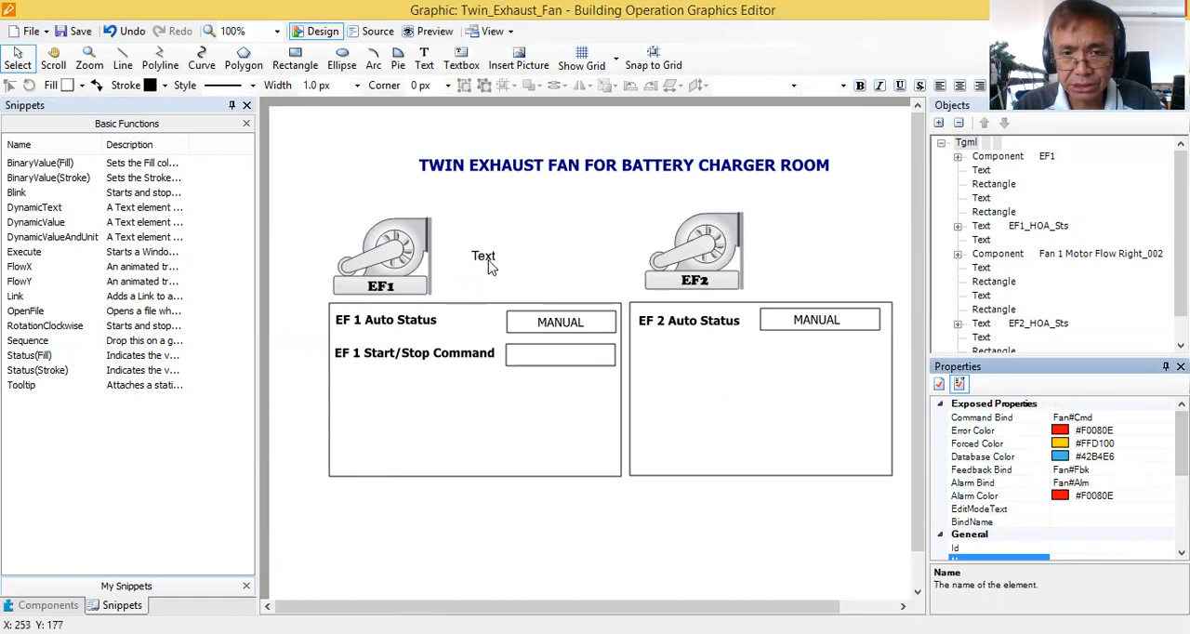
pyautogui.click(484, 256)
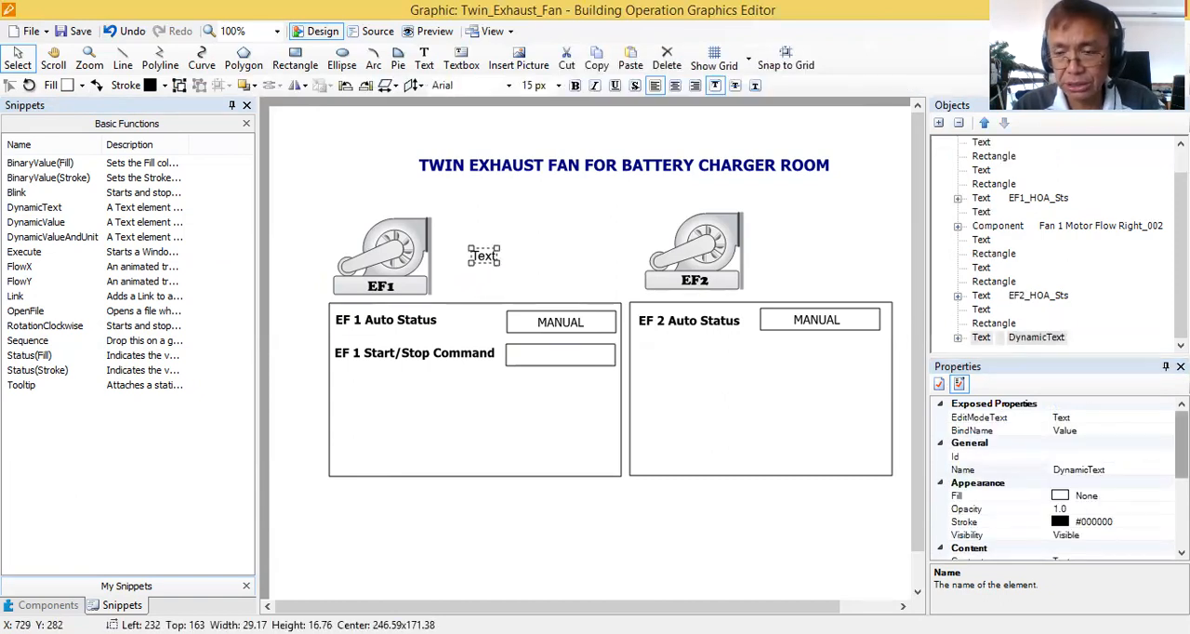
# Set the new dynamic text's EditModeText to OFF and its BindName to EF1_SS_CMD.
pyautogui.click(1060, 418)
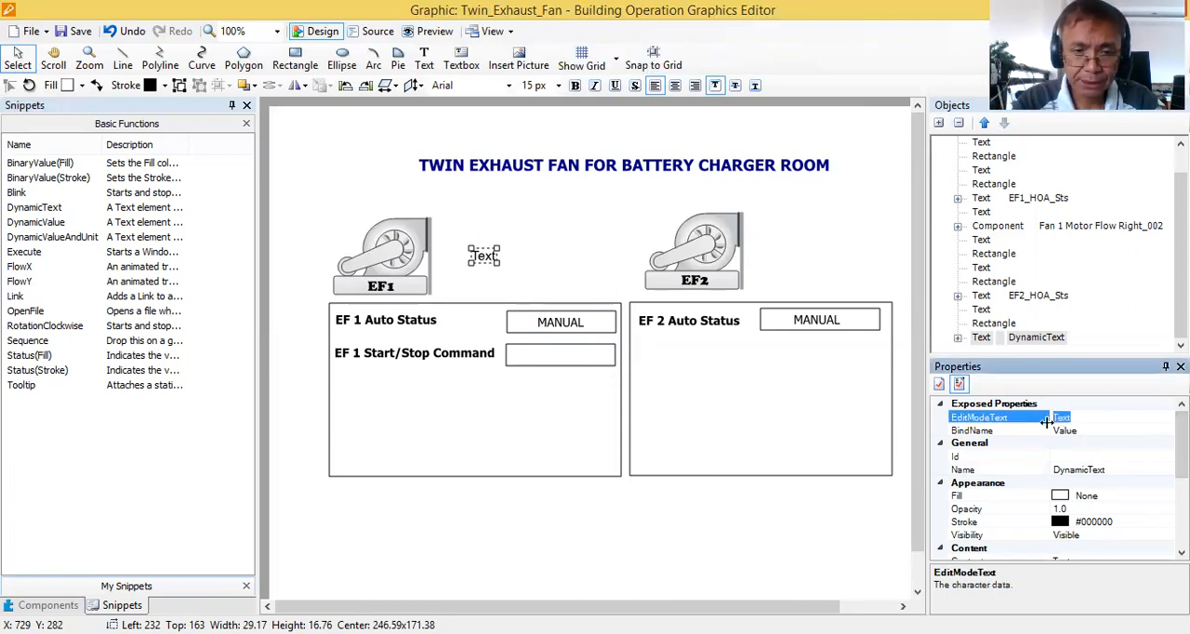
pyautogui.write('0')
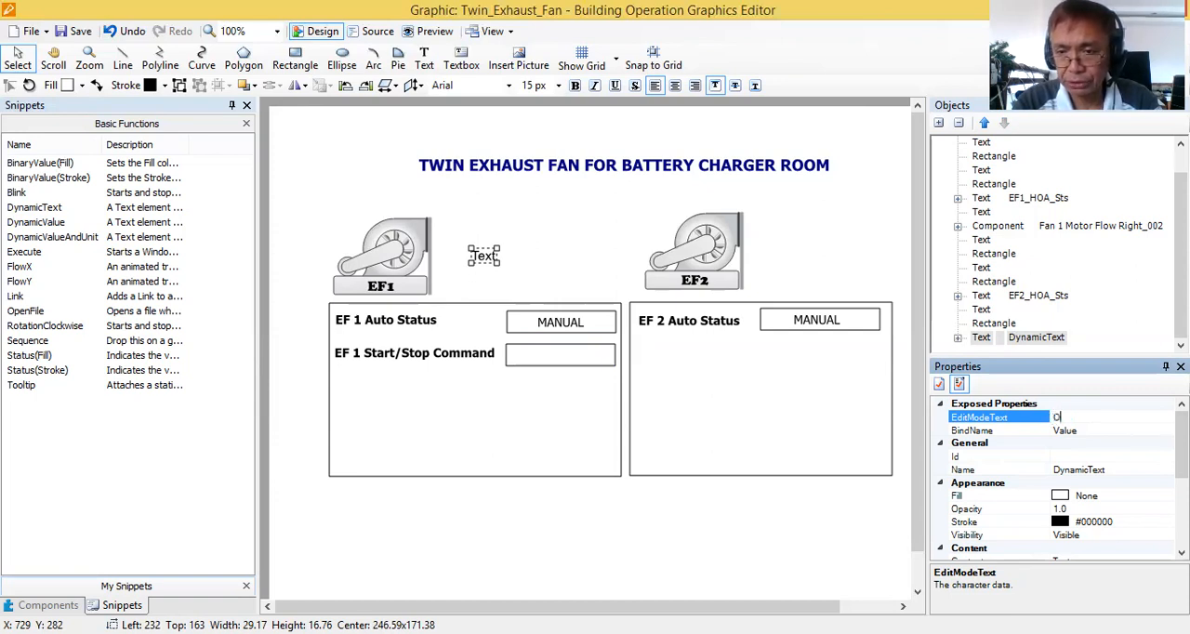
pyautogui.click(1068, 433)
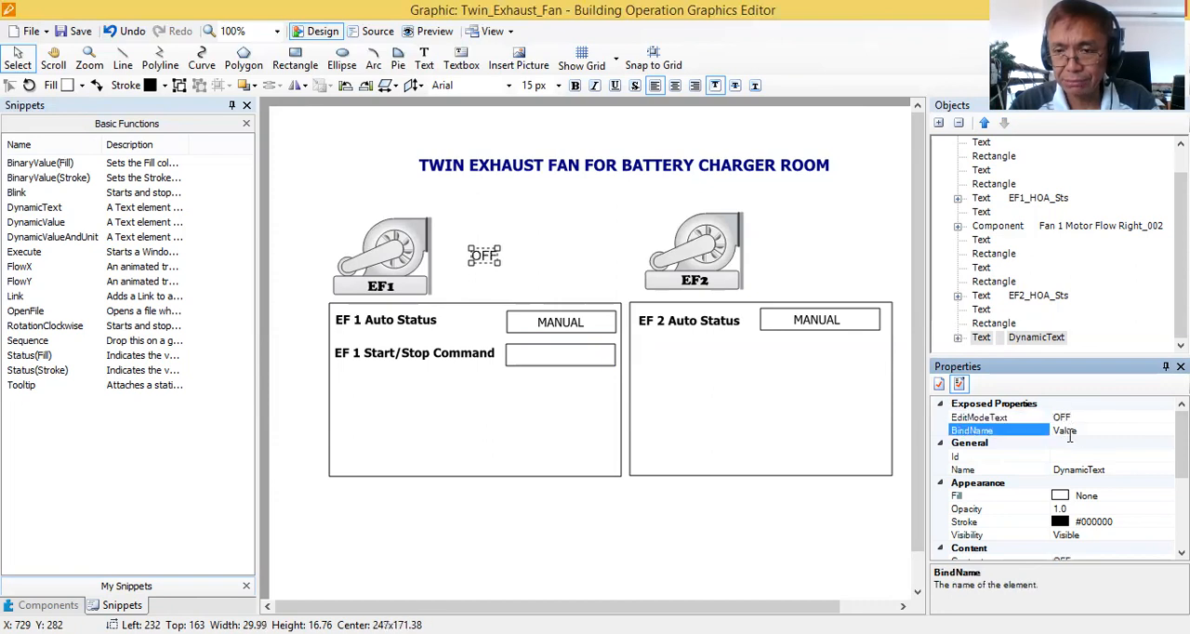
pyautogui.moveTo(1110, 431); pyautogui.dragTo(1026, 430)
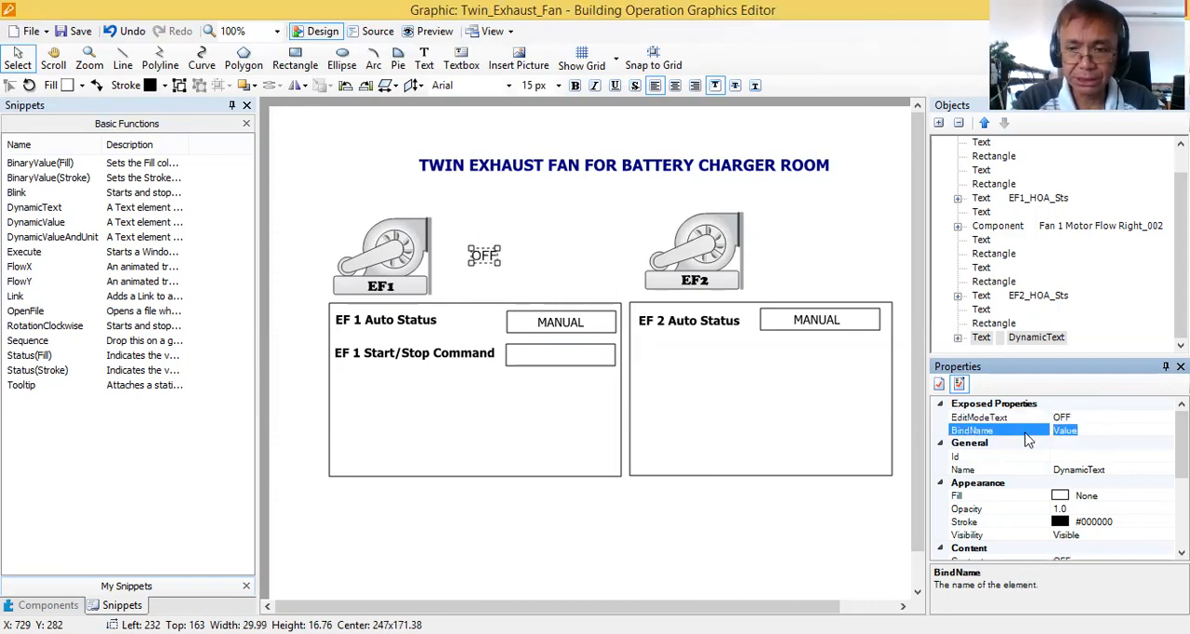
pyautogui.write('e')
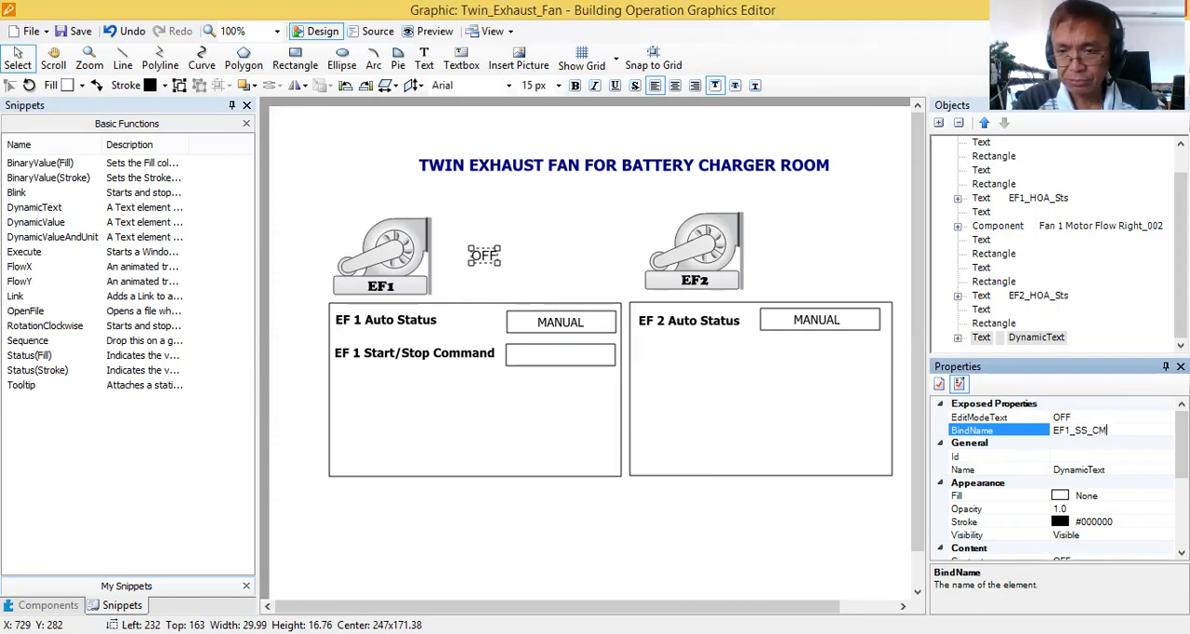
# Copy the dynamic text's BindName into its Name so the element is called EF1_SS_CMD.
pyautogui.click(1120, 469)
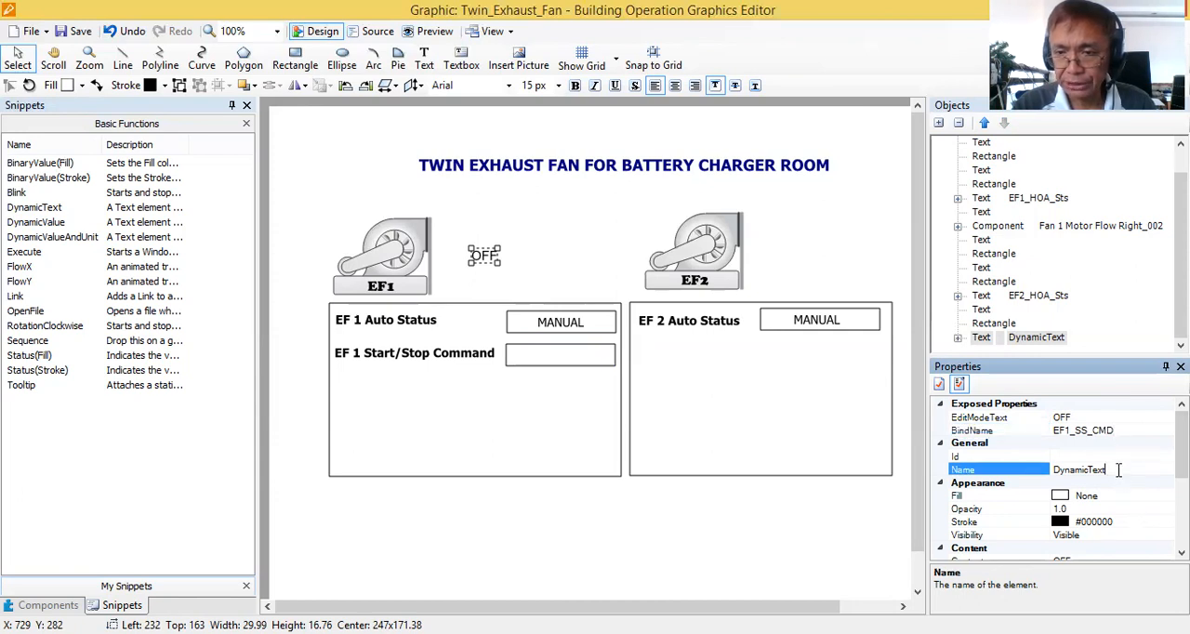
pyautogui.click(1120, 429)
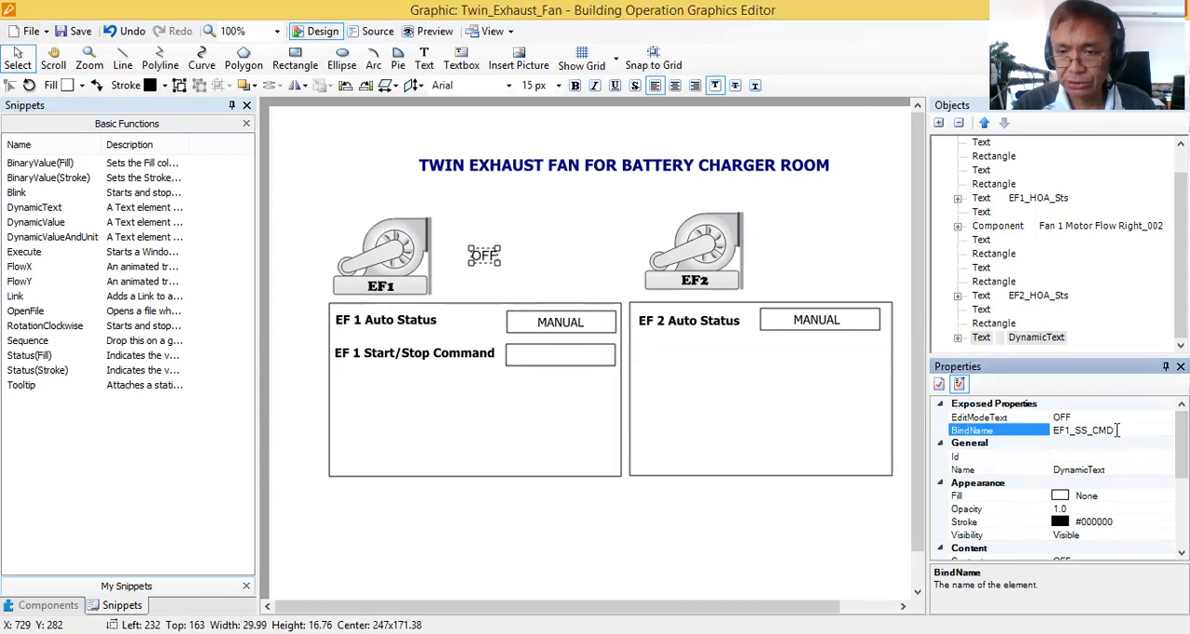
pyautogui.moveTo(1120, 430); pyautogui.dragTo(1045, 429)
pyautogui.hotkey('ctrl', 'c')
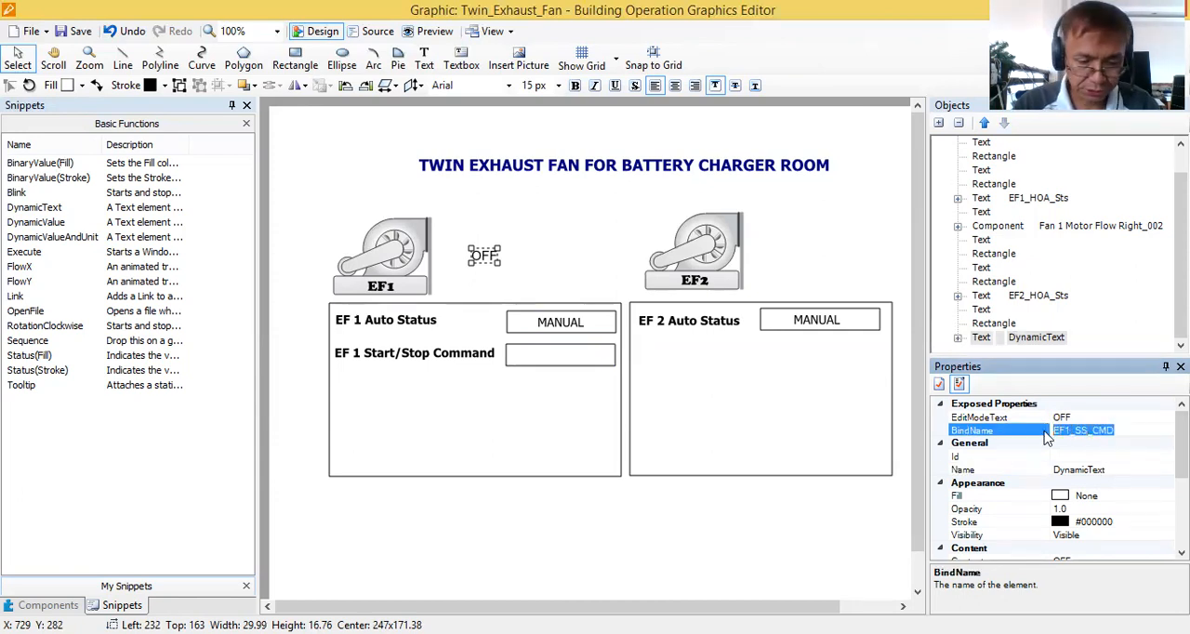
pyautogui.click(1088, 468)
pyautogui.doubleClick(1089, 469)
pyautogui.hotkey('ctrl', 'v')
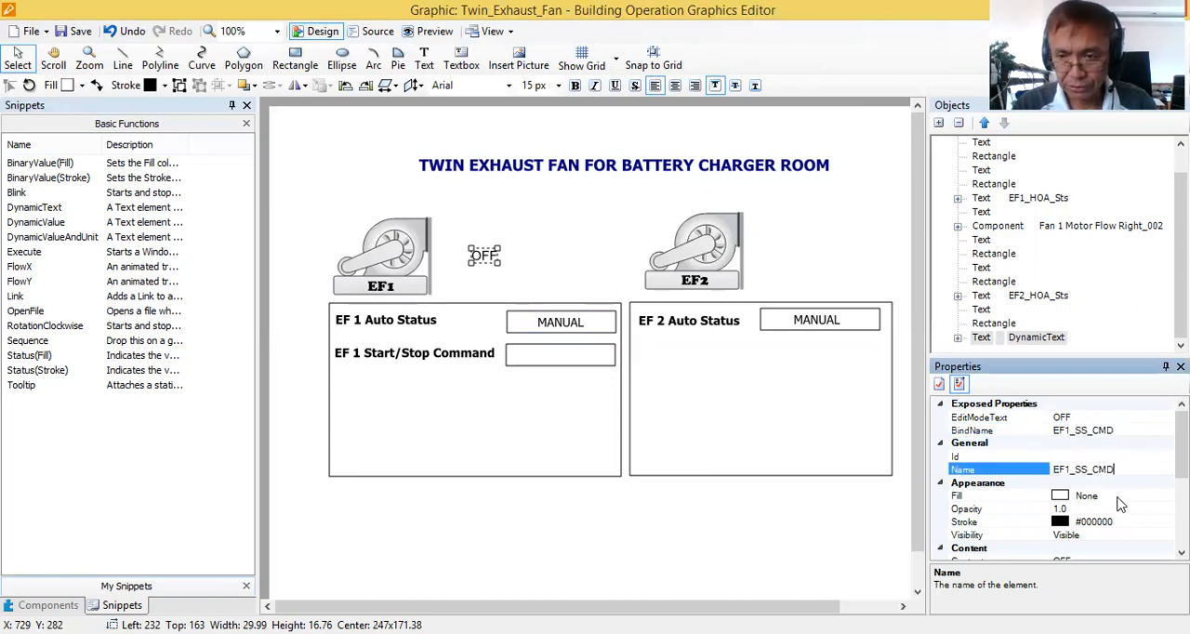
pyautogui.click(1125, 509)
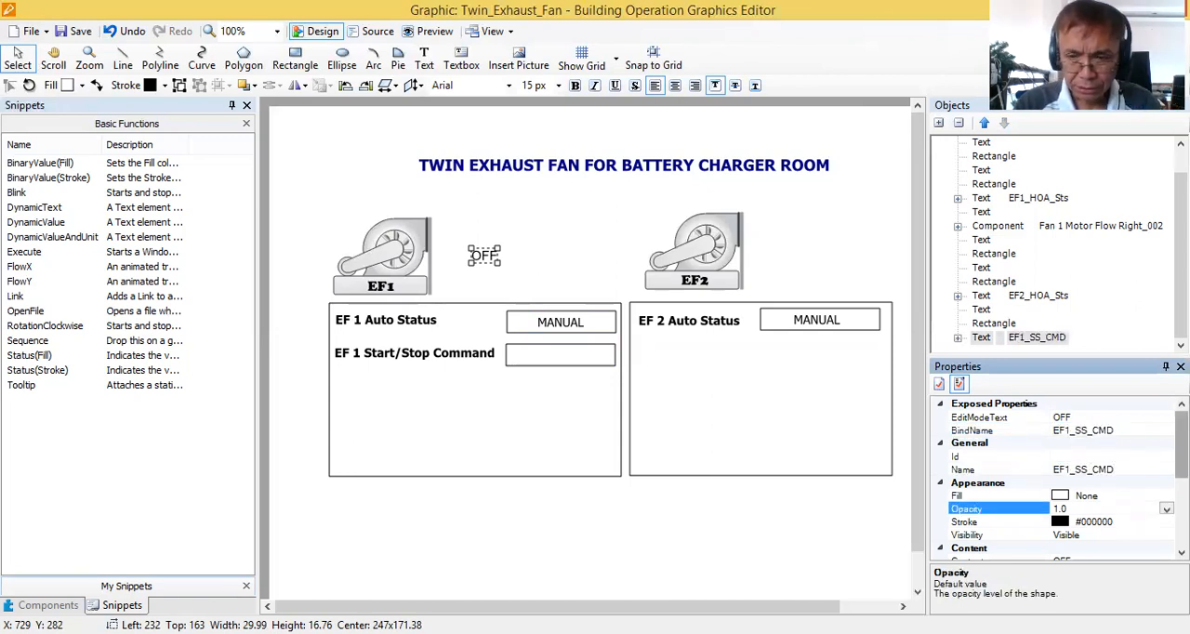
# Set the font of the OFF dynamic text to Tahoma with size 14.
pyautogui.scroll(-2, 1060, 479)
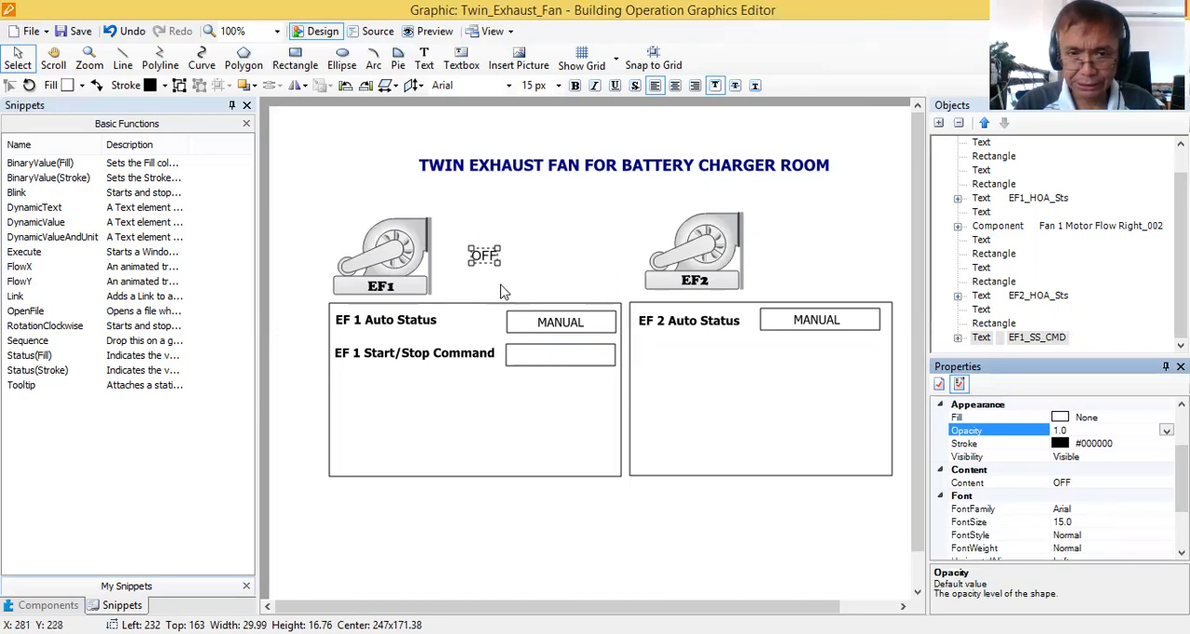
pyautogui.click(1082, 513)
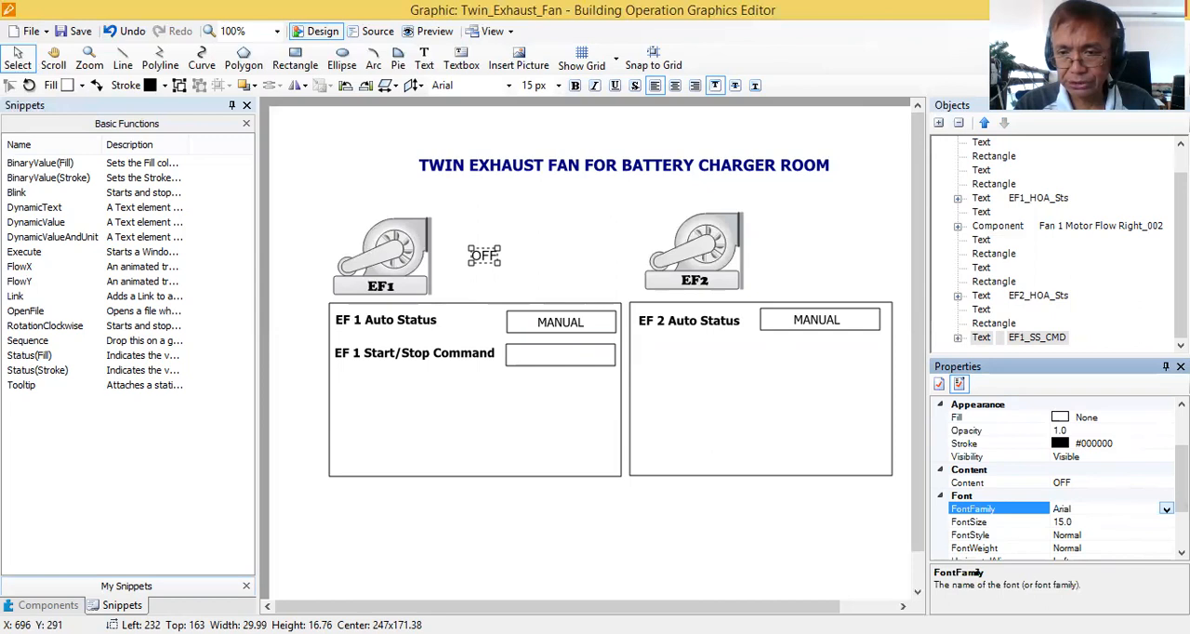
pyautogui.click(1165, 509)
pyautogui.press('t')
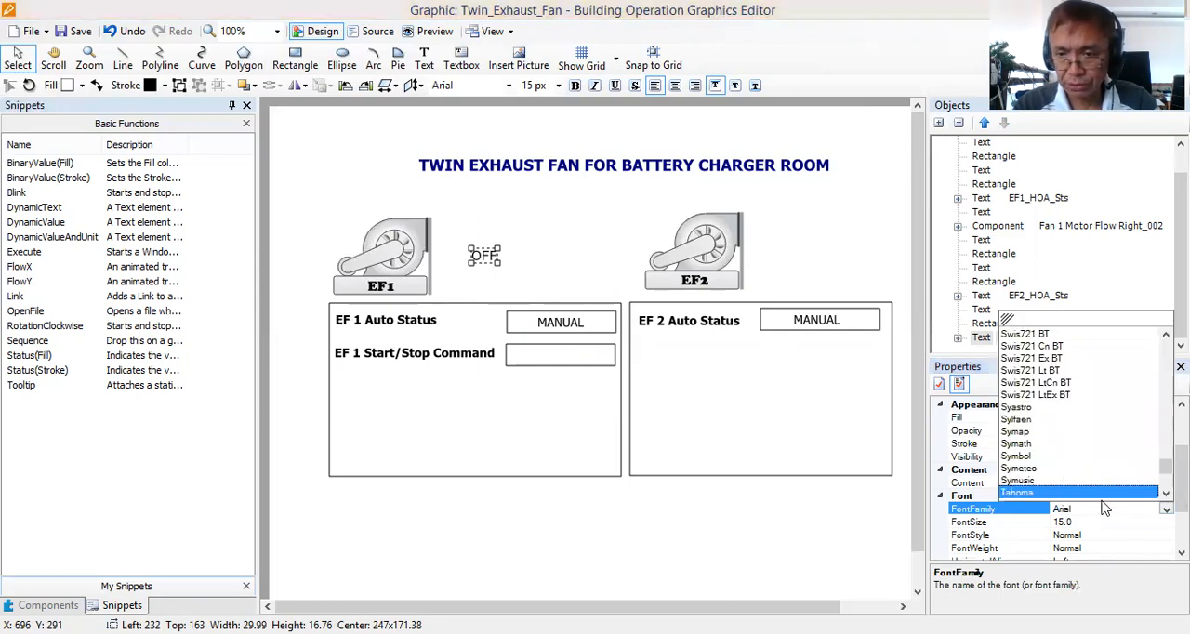
pyautogui.press('Return')
pyautogui.click(1101, 522)
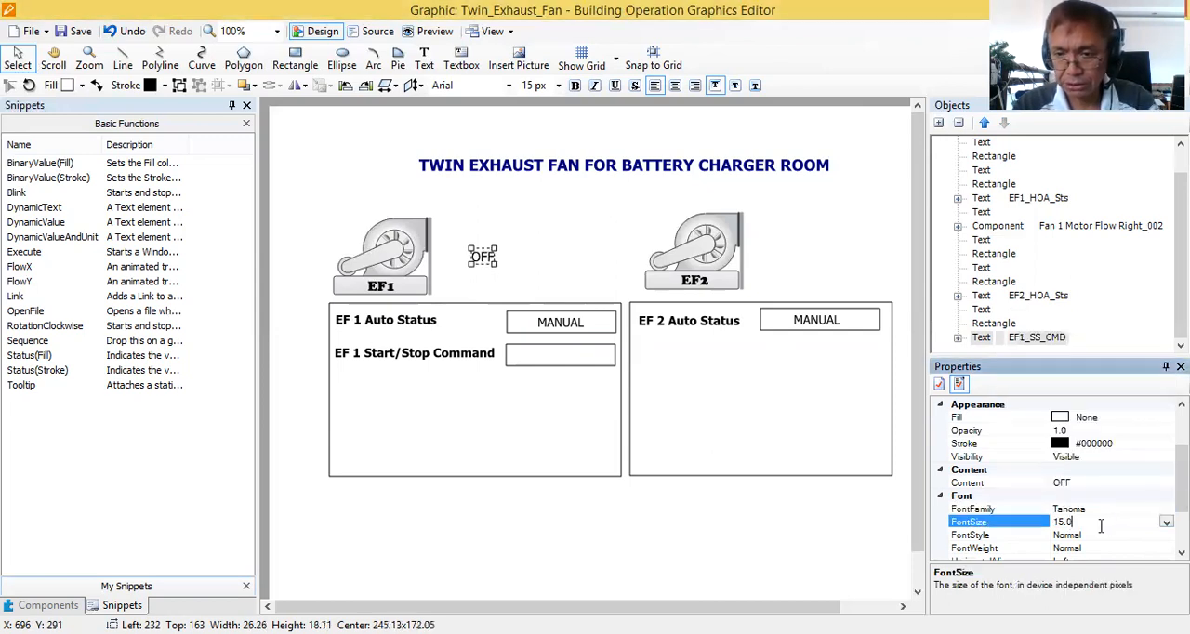
pyautogui.click(1165, 522)
pyautogui.click(1059, 572)
# Try the Bold font weight on the OFF dynamic text and return it to Normal.
pyautogui.click(1132, 547)
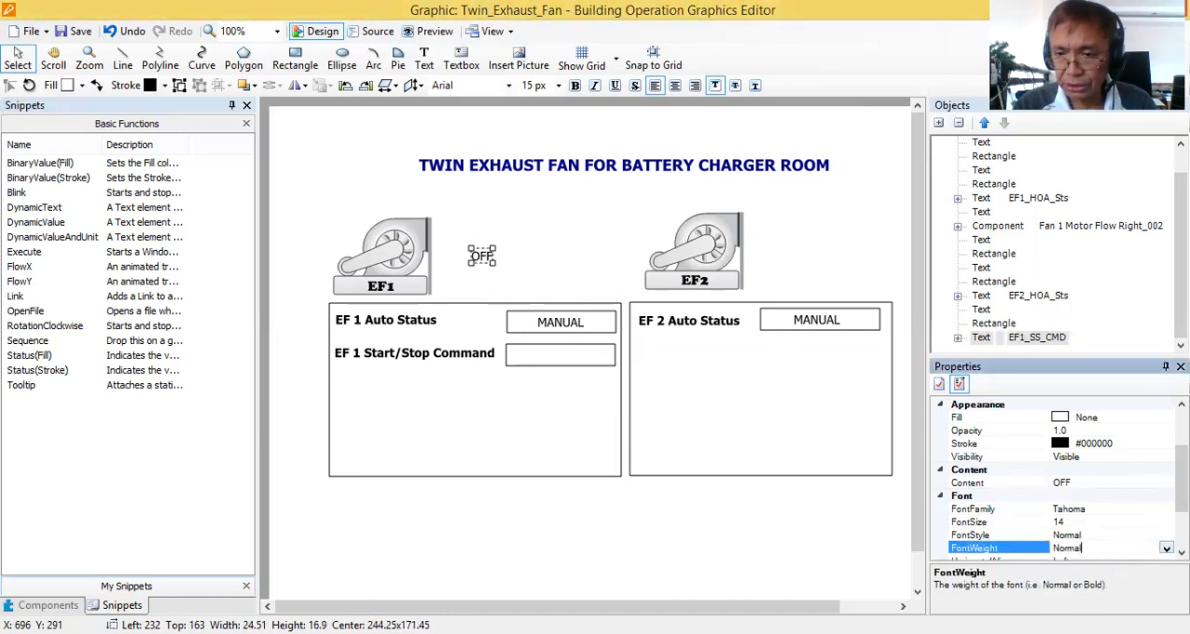
pyautogui.click(1165, 548)
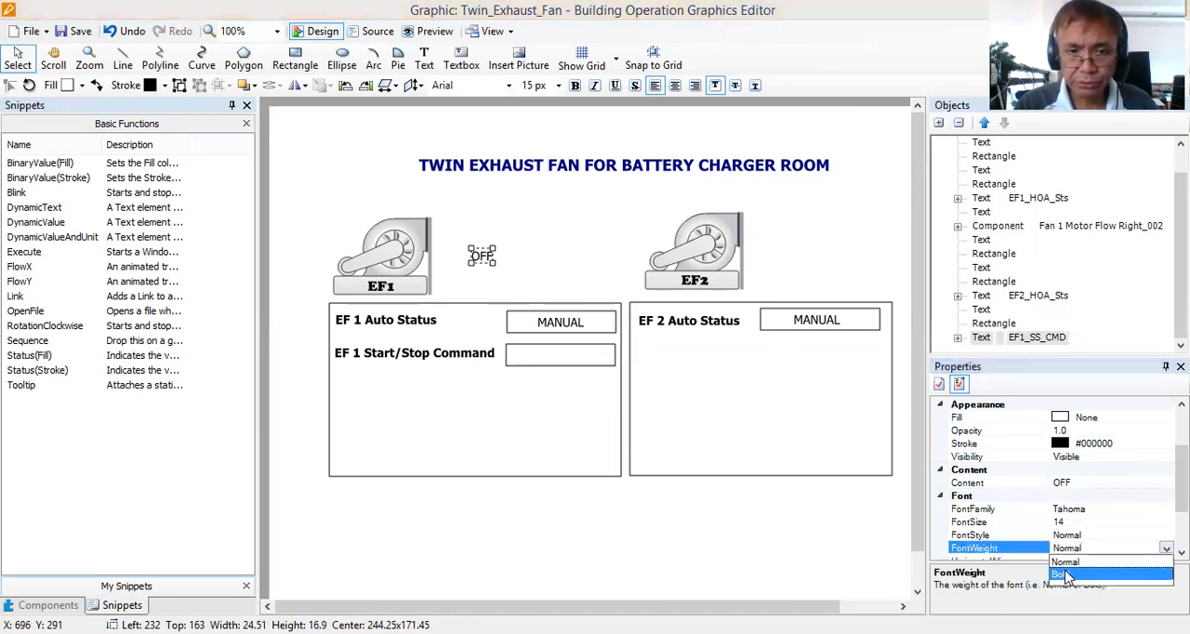
pyautogui.click(1069, 572)
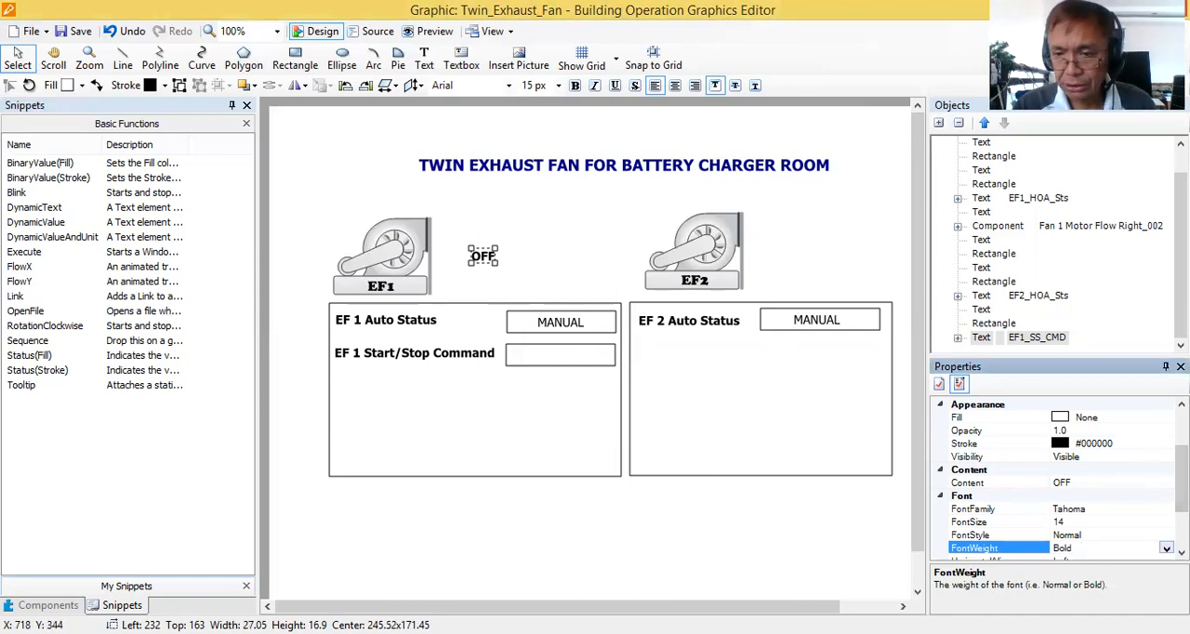
pyautogui.click(1166, 549)
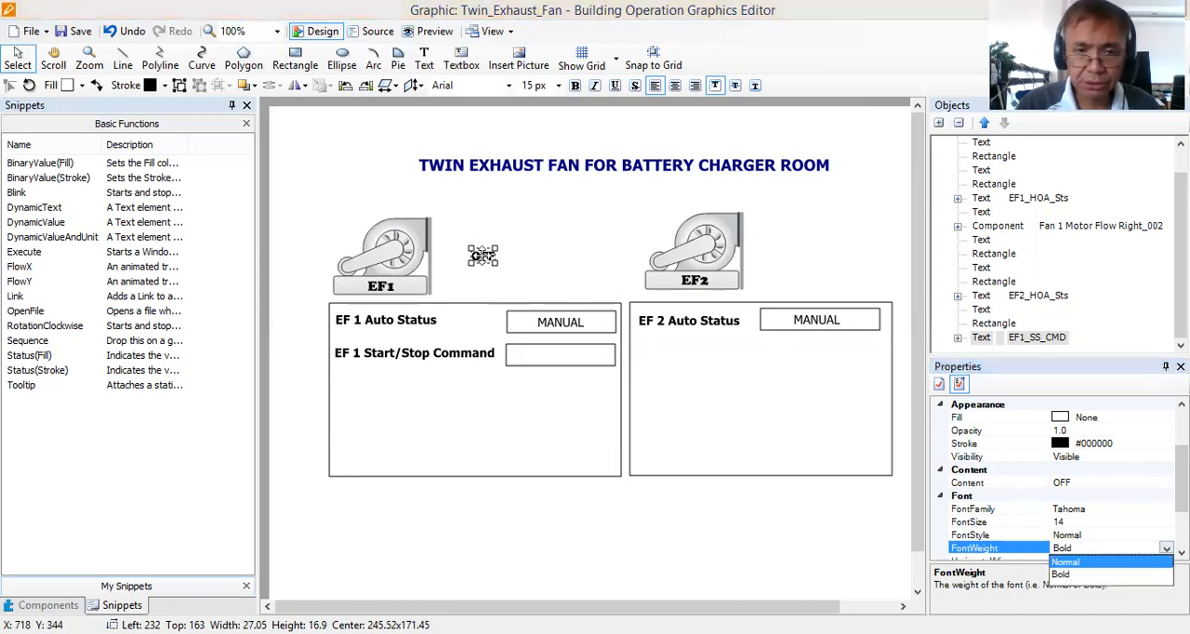
pyautogui.click(1065, 562)
# Move the OFF text into the EF 1 Start/Stop Command box at about Left 319, Top 276, and save the graphic.
pyautogui.click(559, 322)
pyautogui.click(558, 356)
pyautogui.moveTo(564, 360); pyautogui.dragTo(565, 359)
pyautogui.click(567, 409)
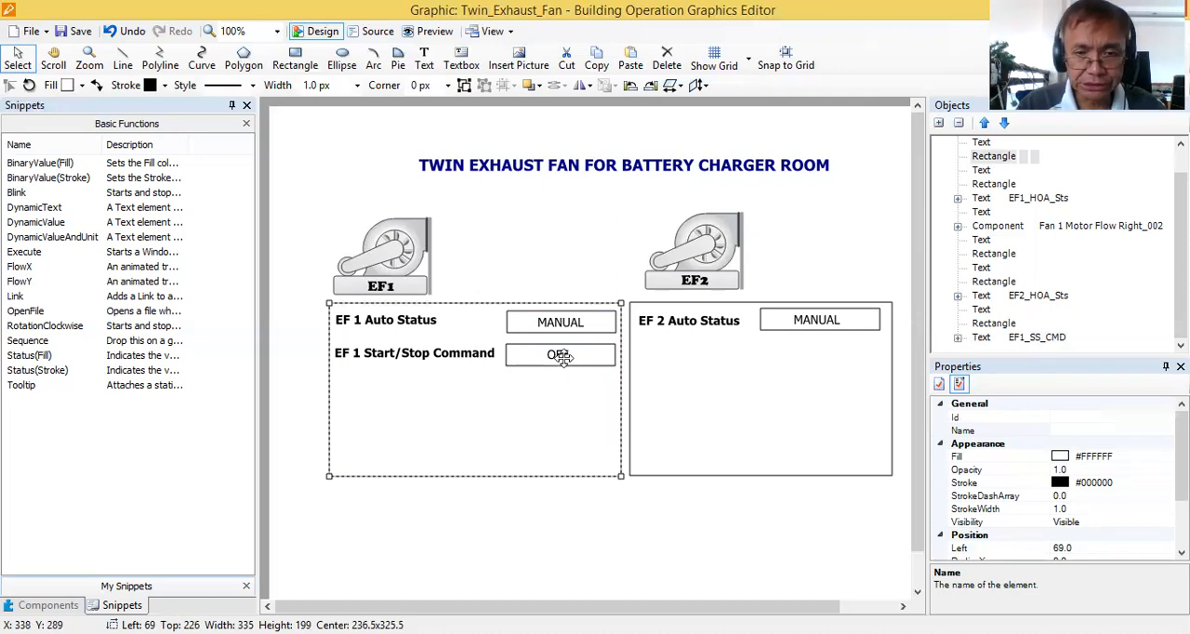
pyautogui.click(559, 356)
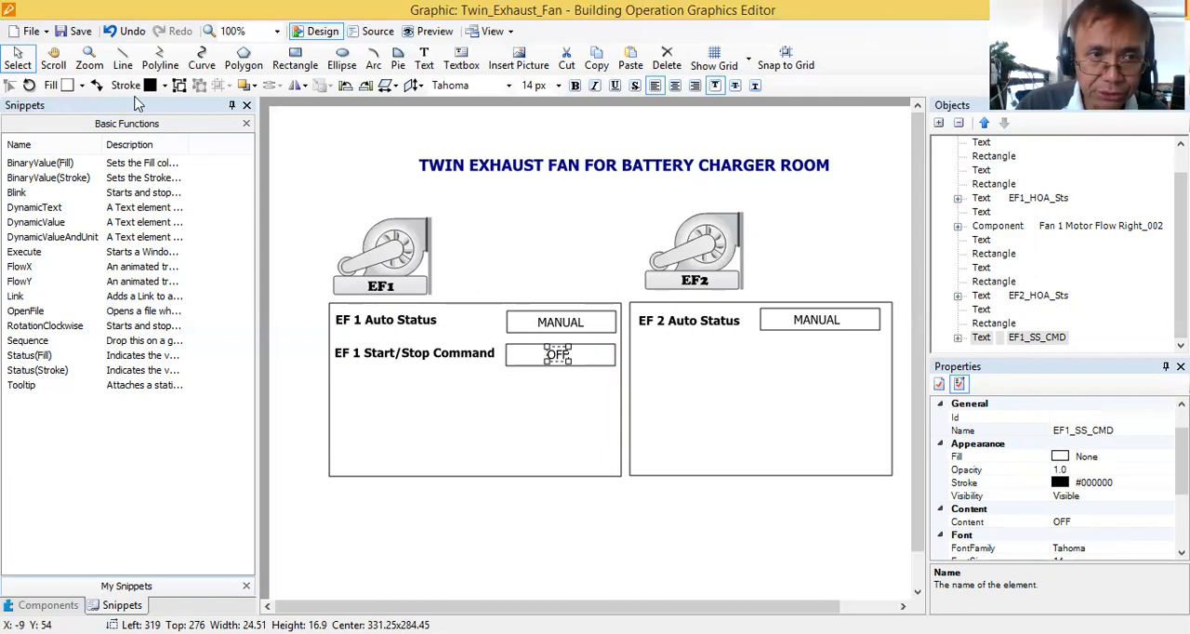
pyautogui.click(65, 33)
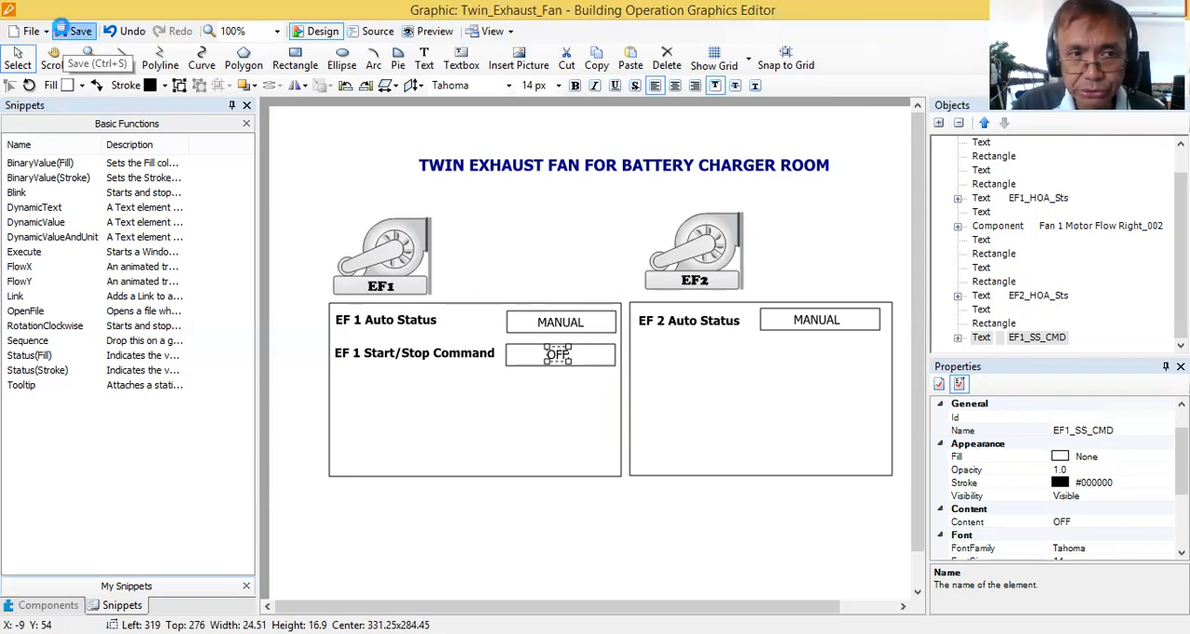